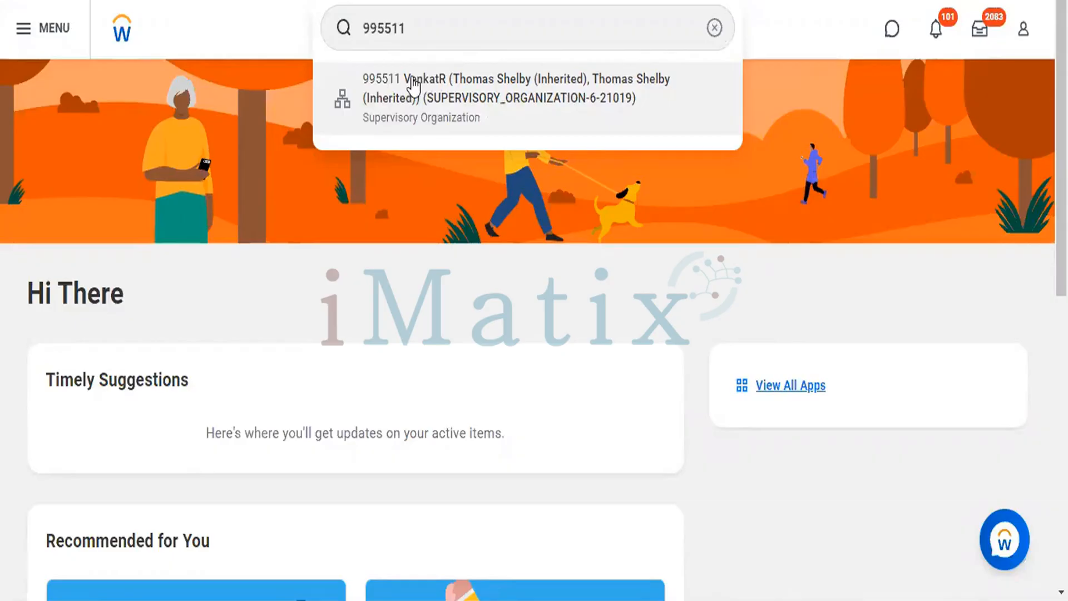
# Open the 995511 supervisory organization and start creating a subordinate organization under it.
pyautogui.click(413, 86)
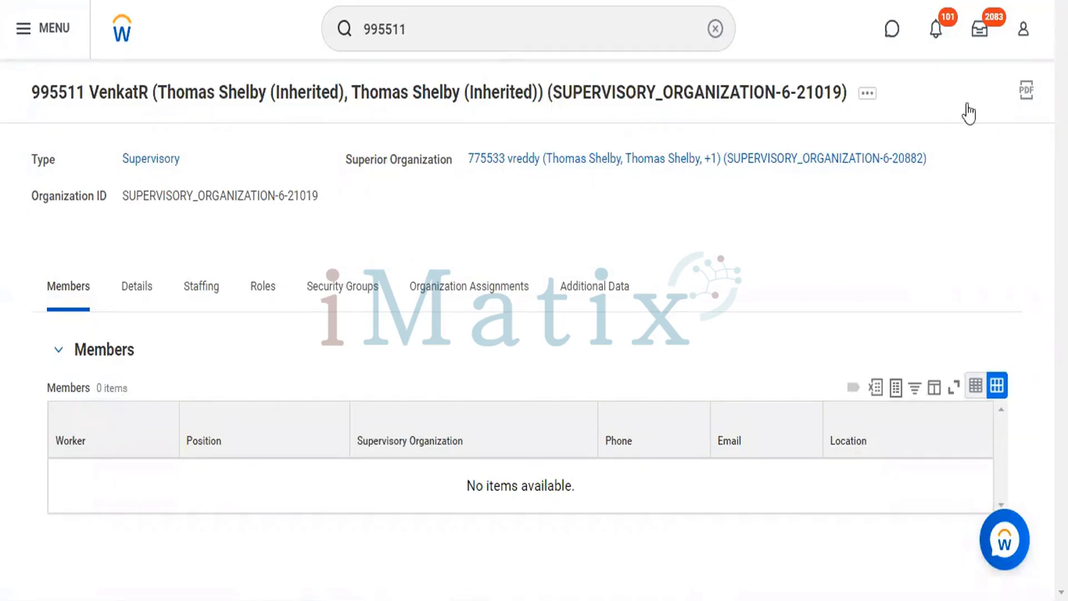
pyautogui.click(867, 95)
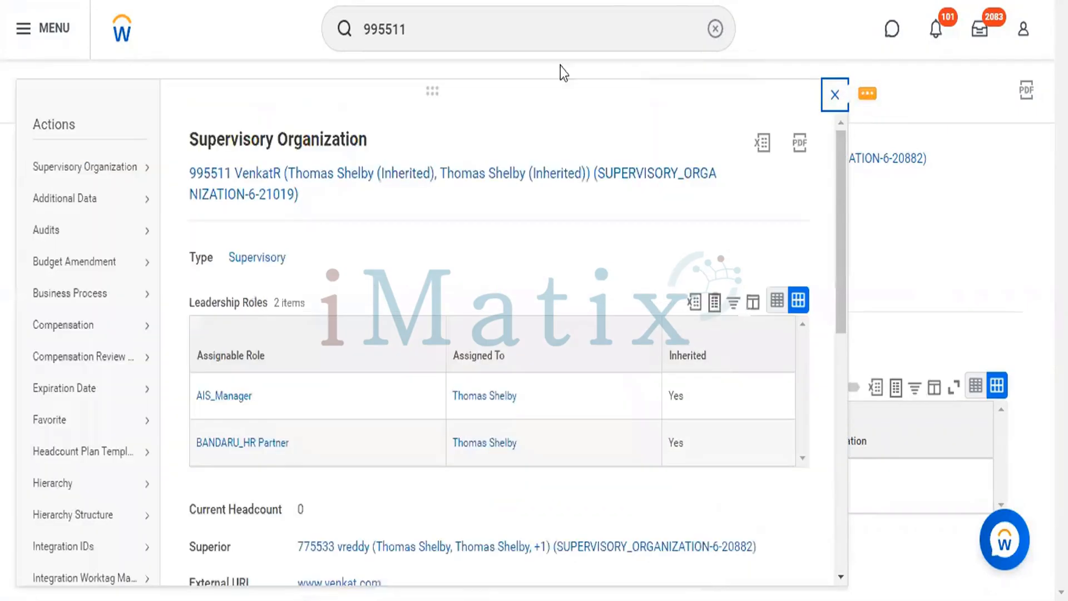
pyautogui.doubleClick(54, 124)
pyautogui.moveTo(57, 351)
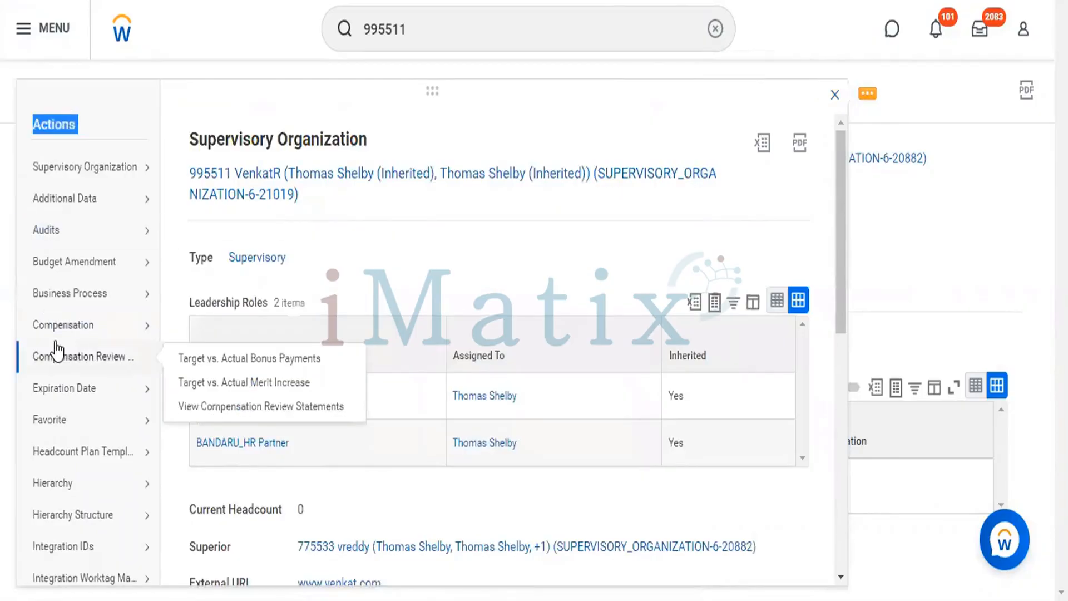
pyautogui.scroll(-10, 57, 350)
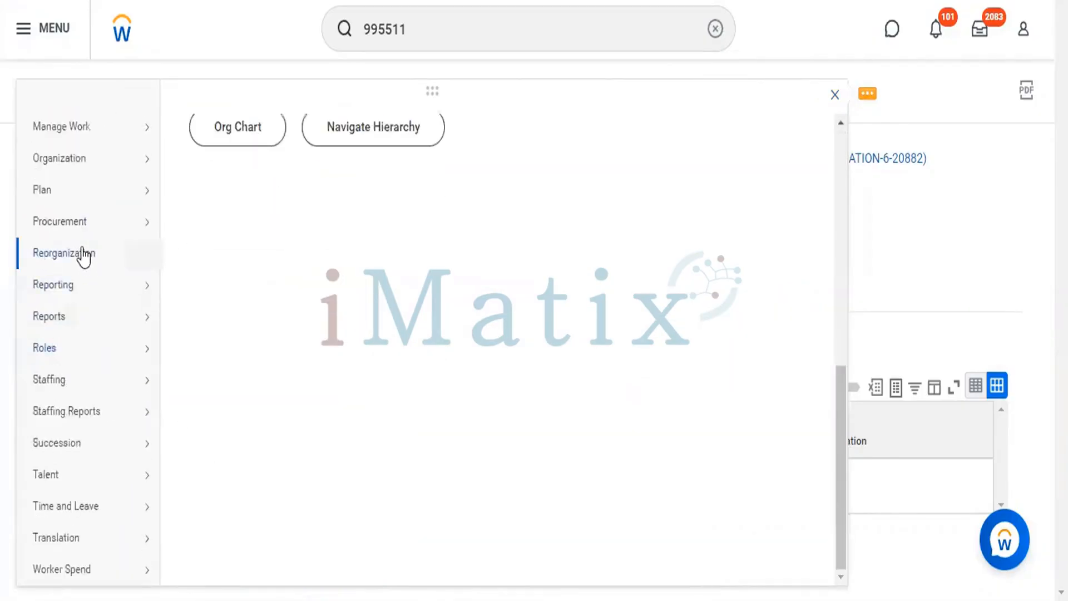
pyautogui.moveTo(83, 243)
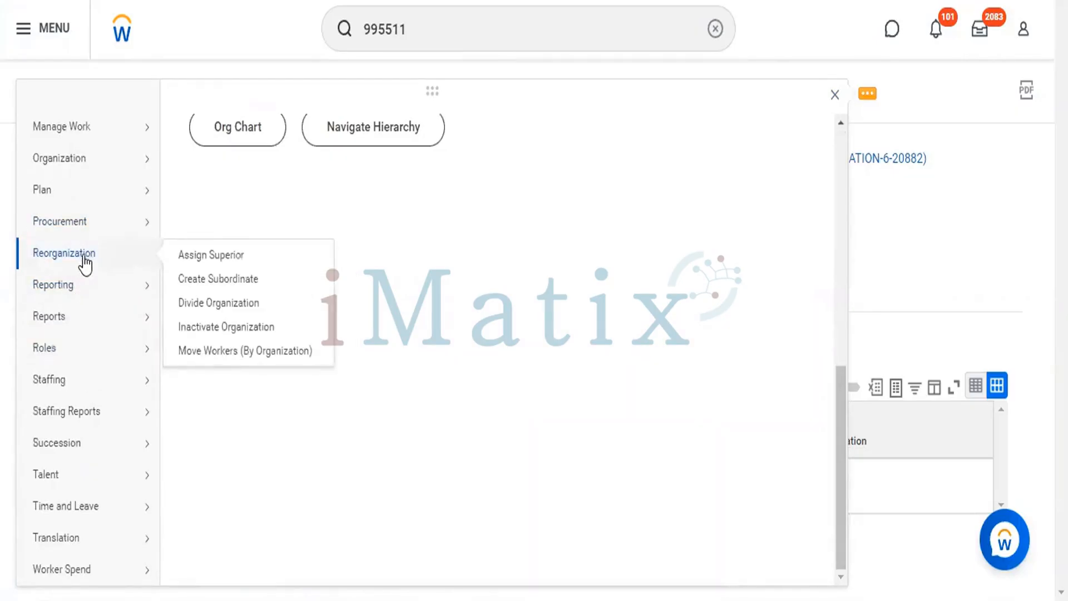
pyautogui.click(217, 279)
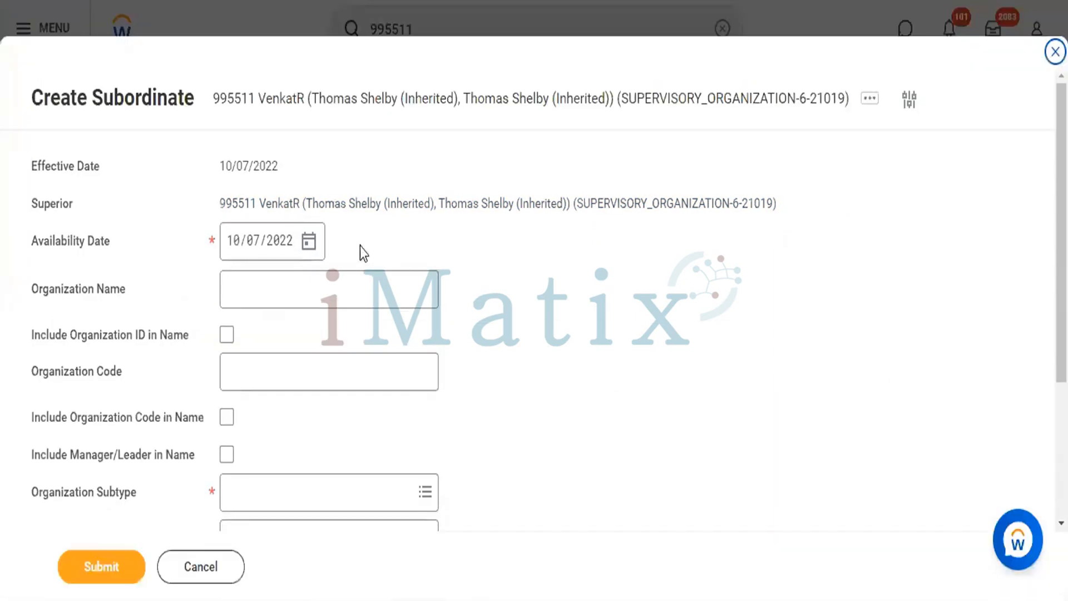
# Review the Create Subordinate form's fields, from the effective date and superior down to the primary location and comment.
pyautogui.tripleClick(42, 97)
pyautogui.click(585, 275)
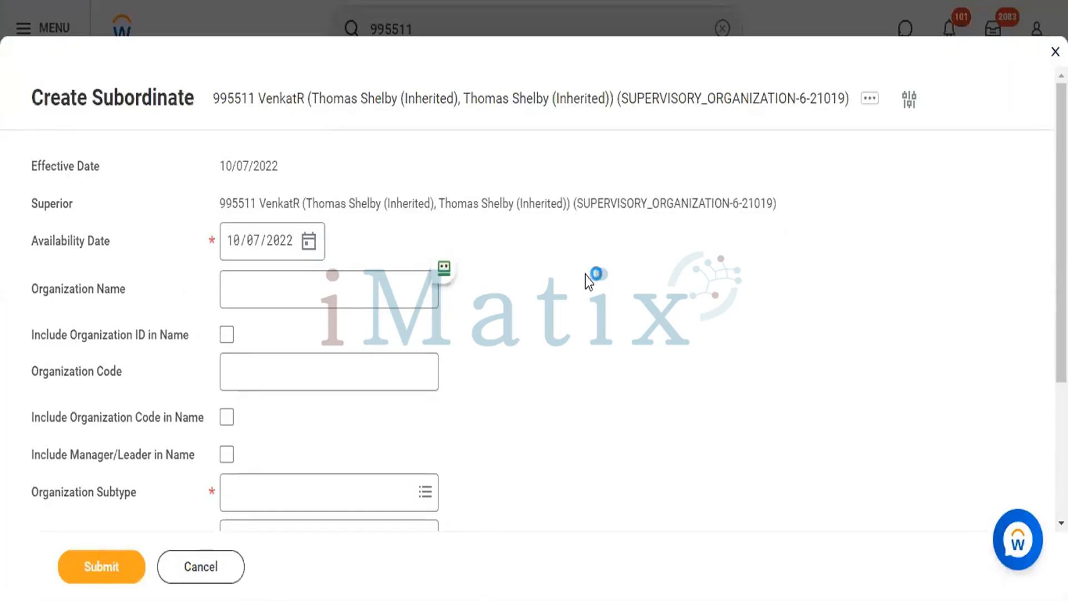
pyautogui.scroll(-3, 585, 275)
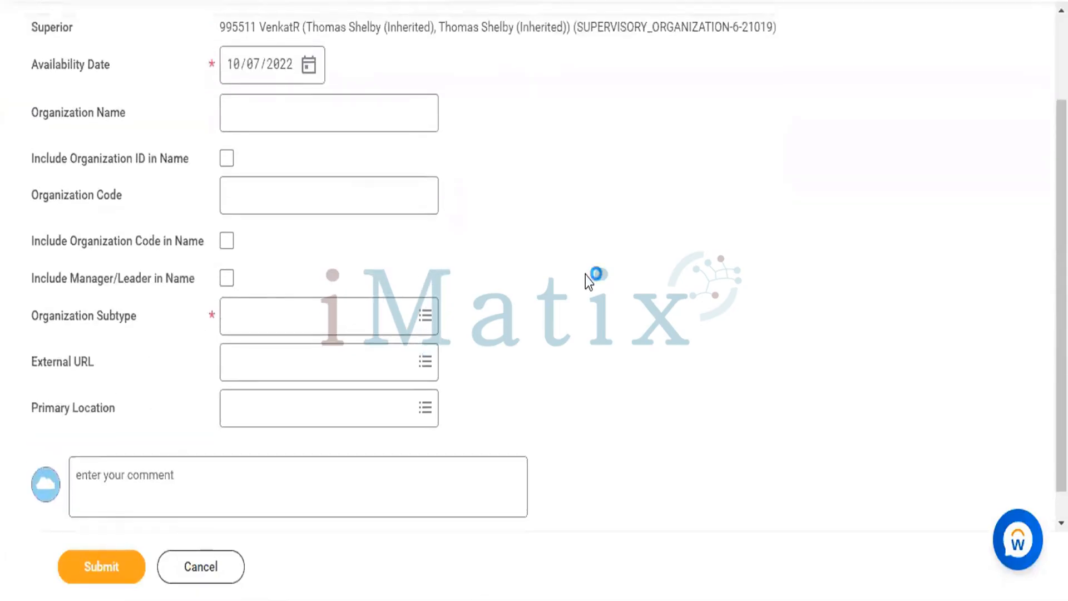
pyautogui.click(269, 107)
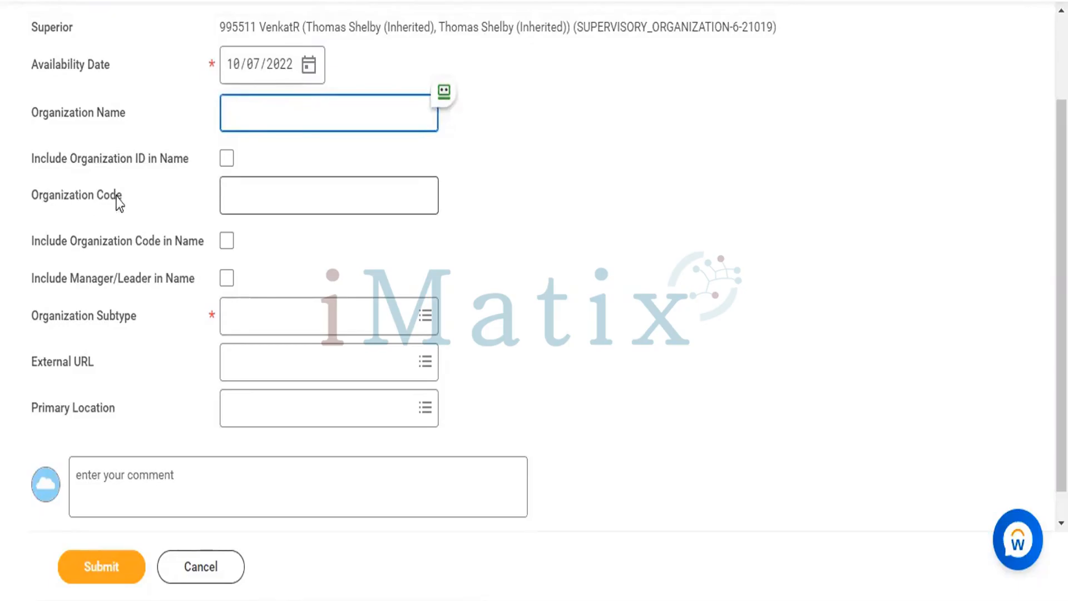
pyautogui.click(53, 115)
pyautogui.moveTo(53, 116); pyautogui.dragTo(150, 191)
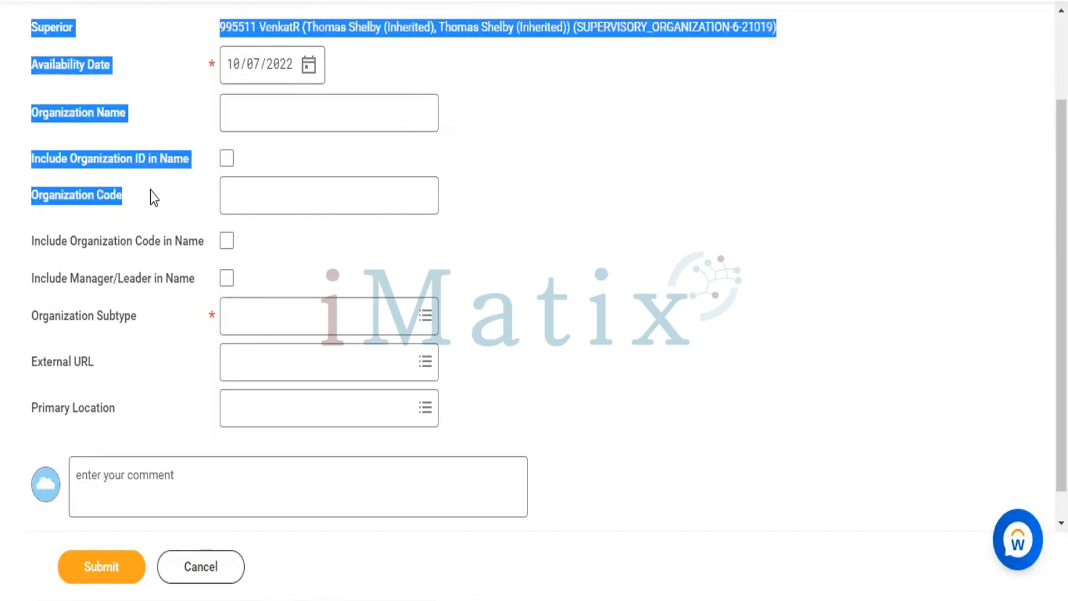
pyautogui.scroll(2, 151, 191)
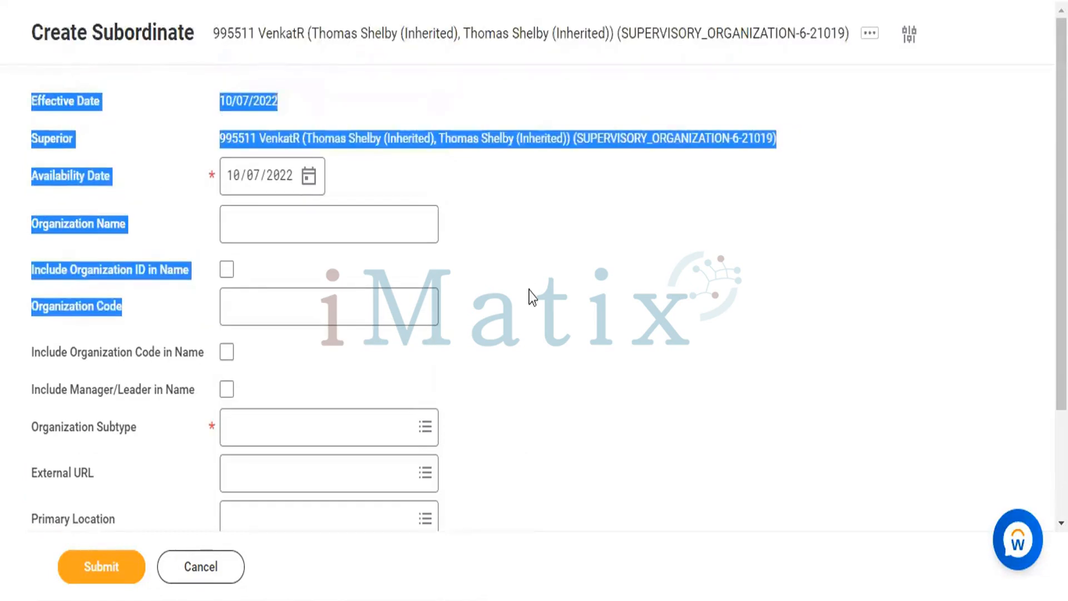
pyautogui.scroll(-2, 529, 293)
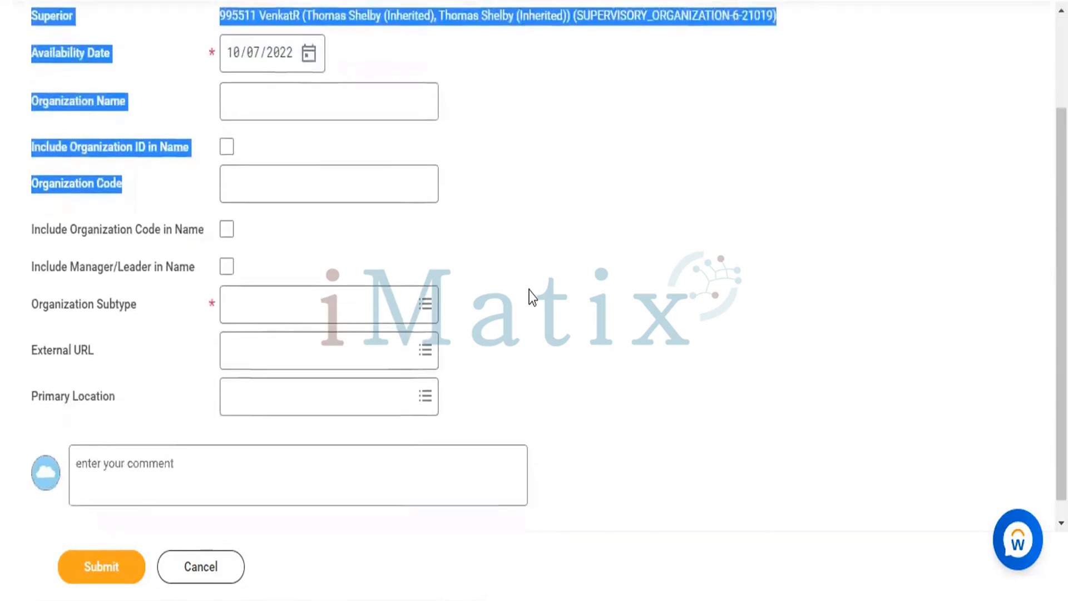
# Fill in the subordinate's organization name and include the organization ID, organization code and manager/leader in the name.
pyautogui.click(399, 85)
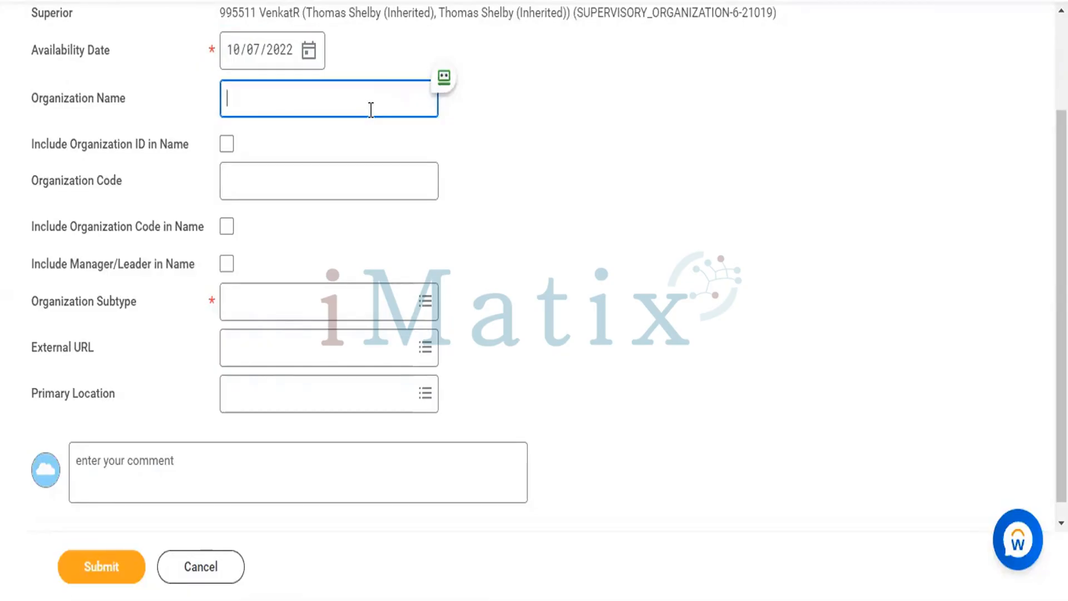
pyautogui.write('Suresh')
pyautogui.click(226, 143)
pyautogui.click(226, 228)
pyautogui.click(227, 263)
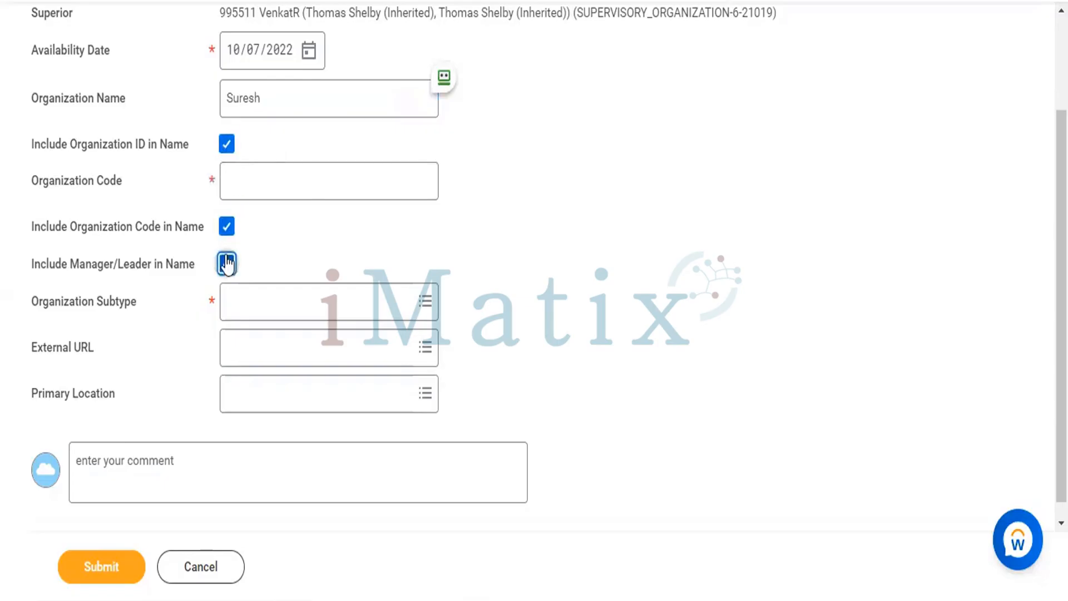
# Set the organization code to 996633 and the organization subtype to Company.
pyautogui.click(279, 178)
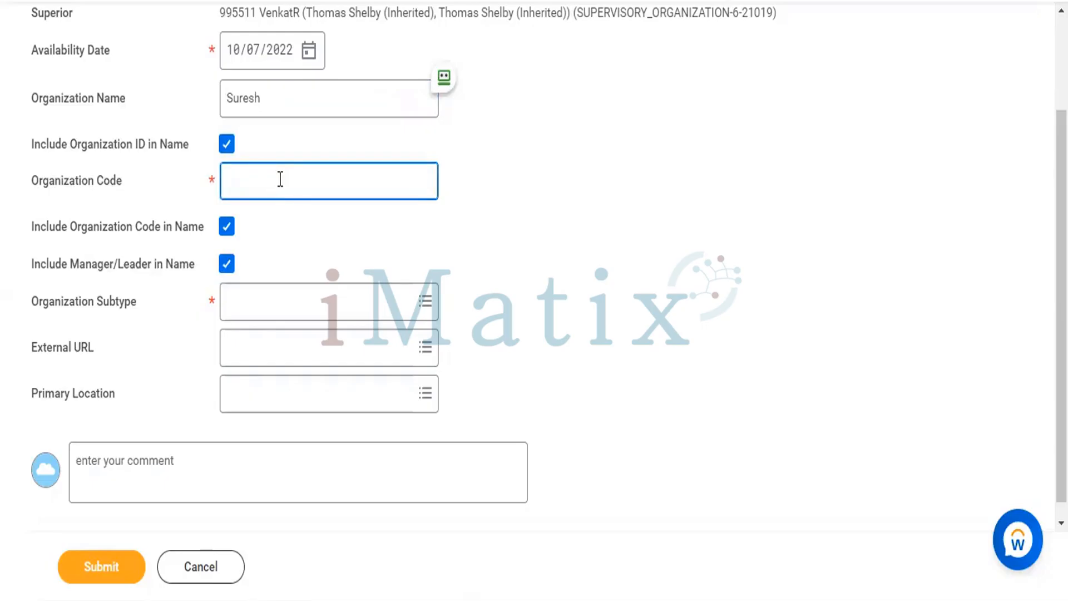
pyautogui.write('996633')
pyautogui.click(393, 293)
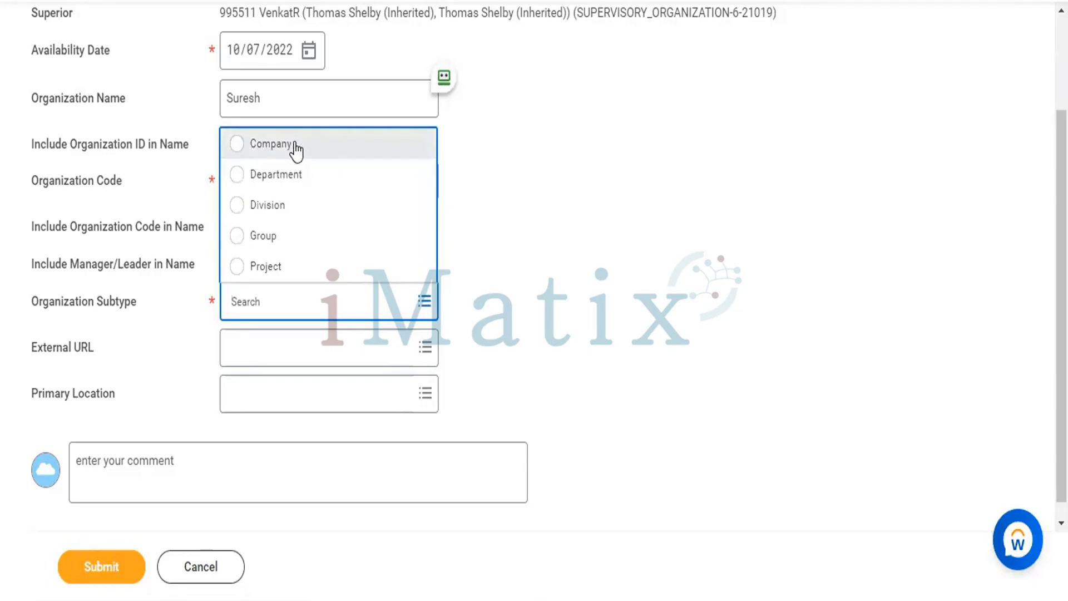
pyautogui.click(236, 145)
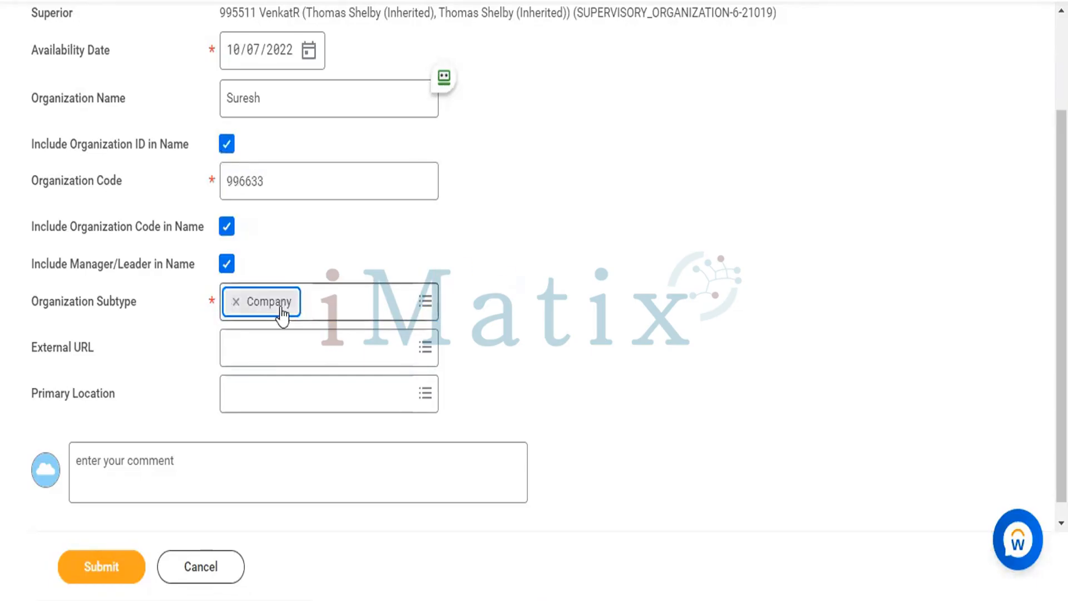
pyautogui.click(325, 352)
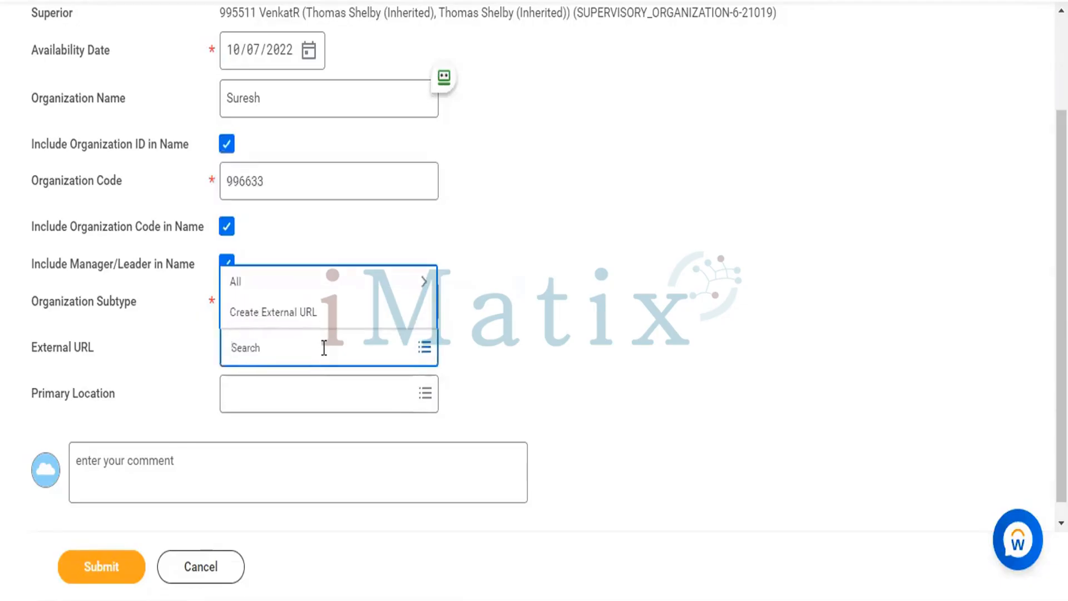
pyautogui.write('www.cloud')
pyautogui.press('Return')
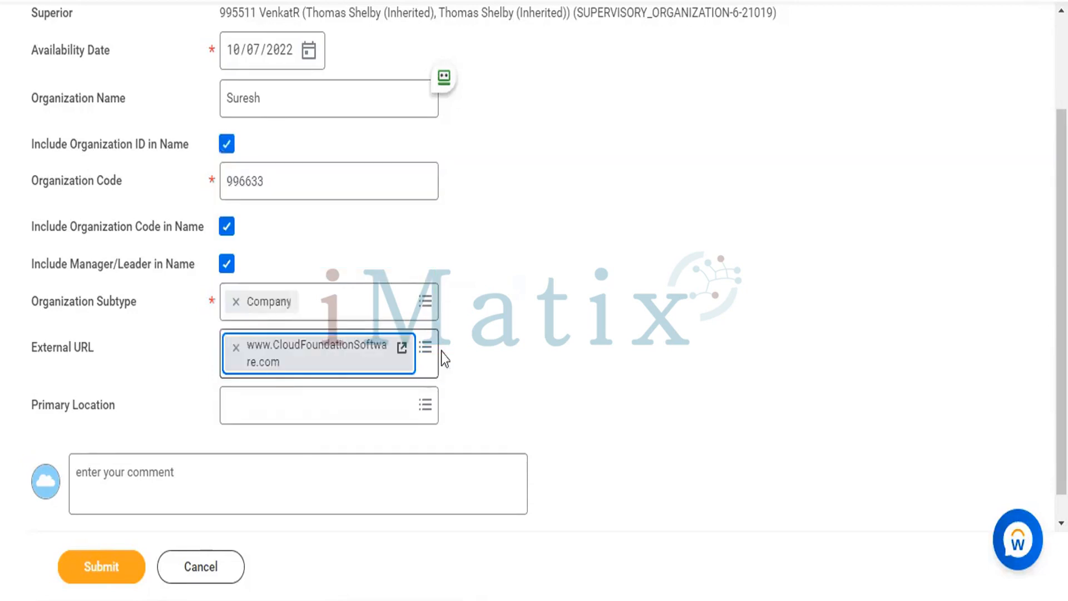
# Search the locations for HYD and set the subordinate's primary location to Hyderabad.
pyautogui.click(321, 416)
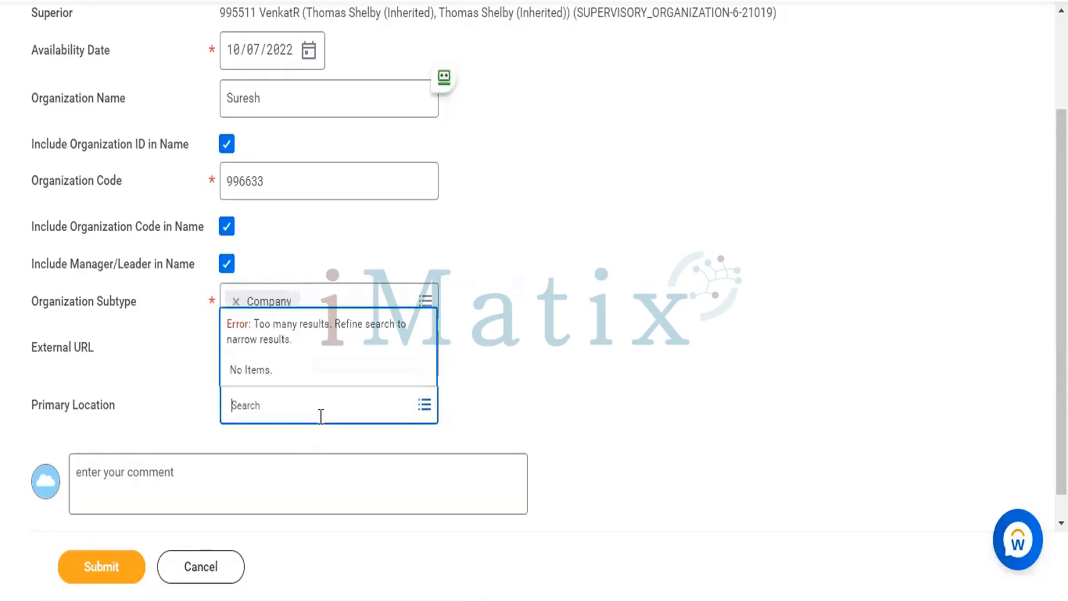
pyautogui.write('HYD')
pyautogui.press('Return')
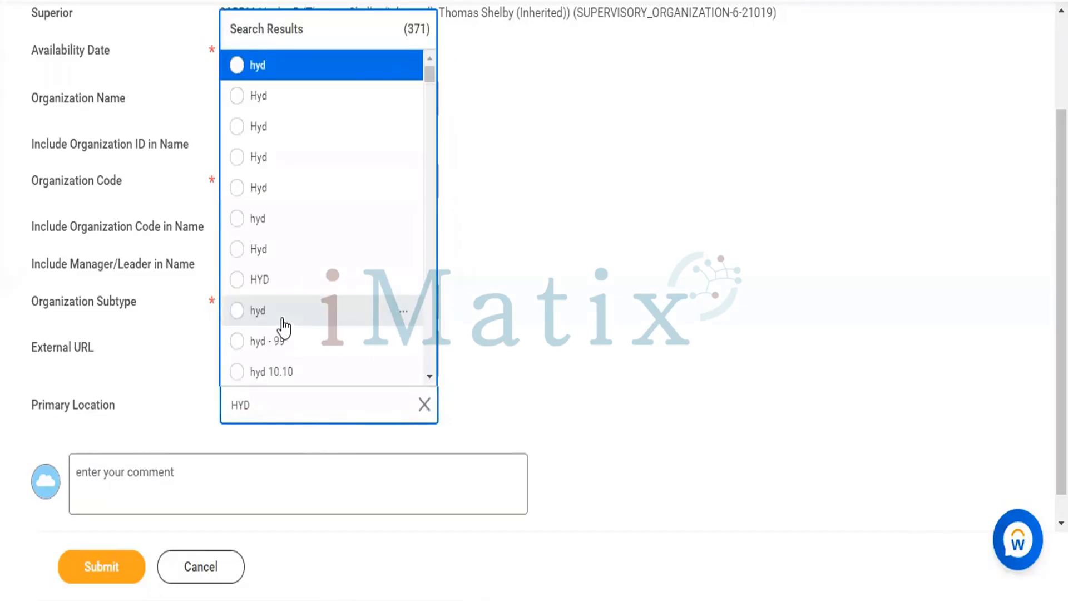
pyautogui.scroll(-8, 283, 325)
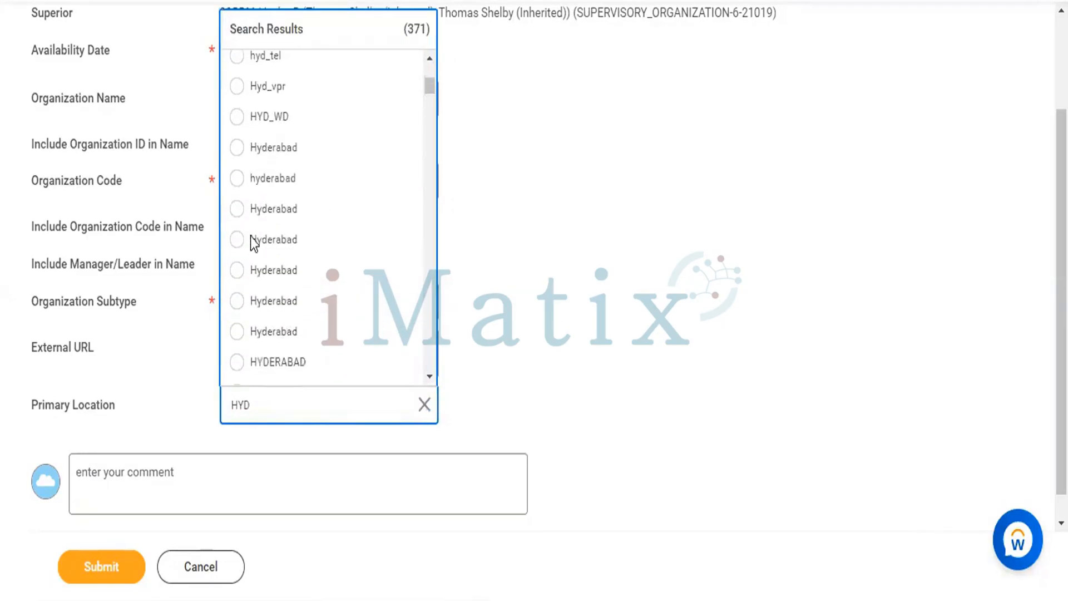
pyautogui.click(237, 241)
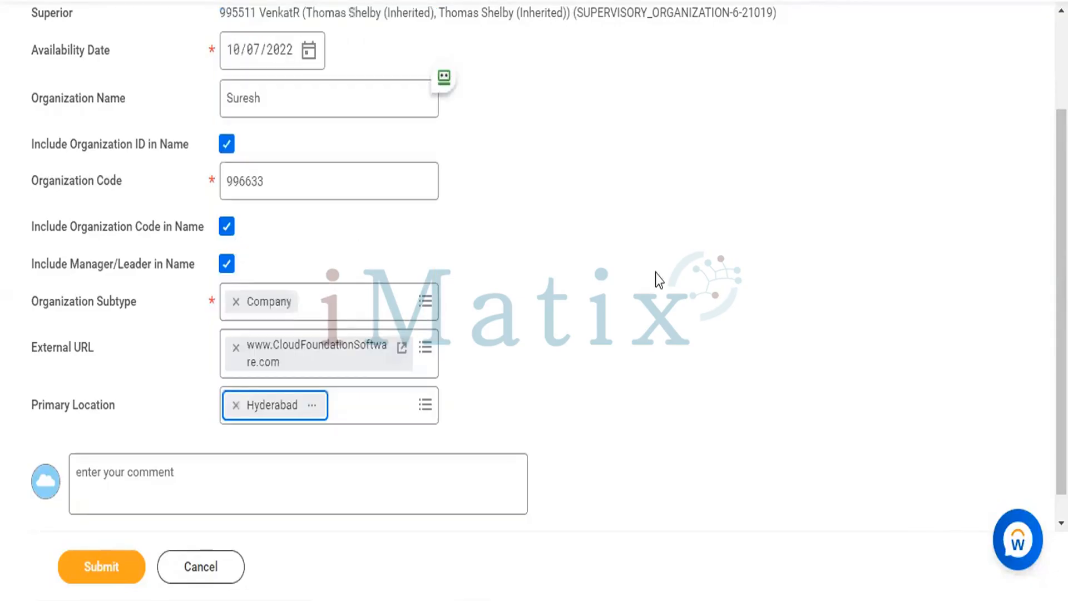
# Add the comment "Body of the email" and submit the new subordinate organization.
pyautogui.scroll(-1, 655, 272)
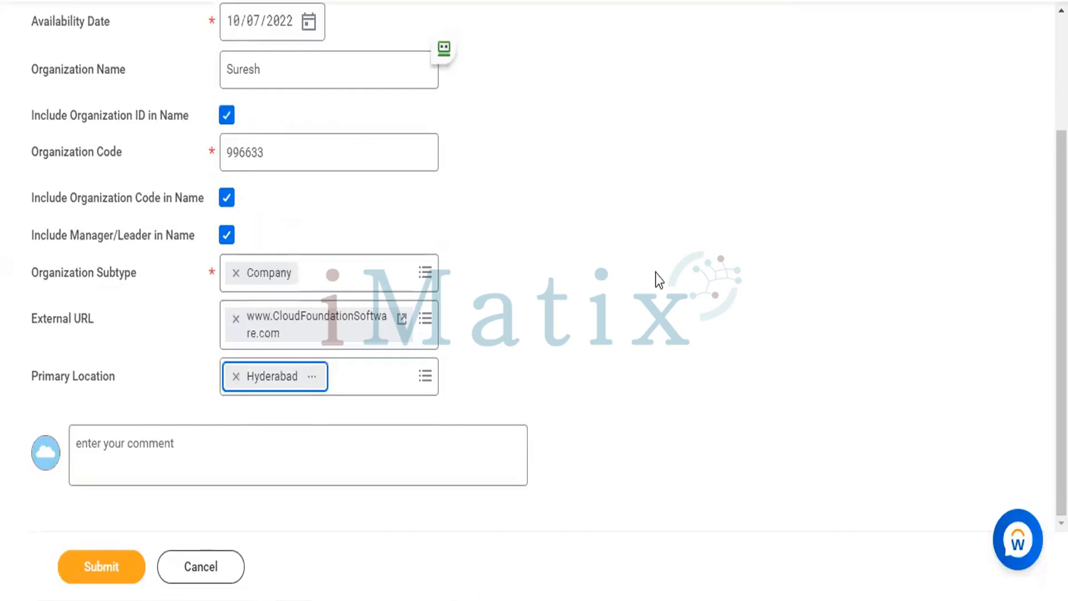
pyautogui.click(307, 462)
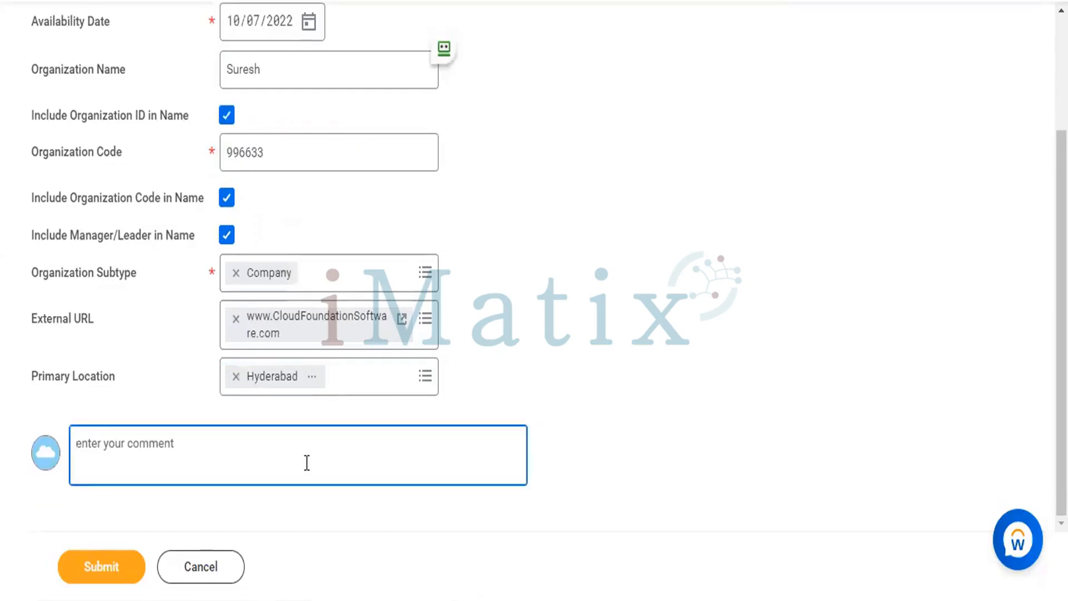
pyautogui.write('Body  of the email')
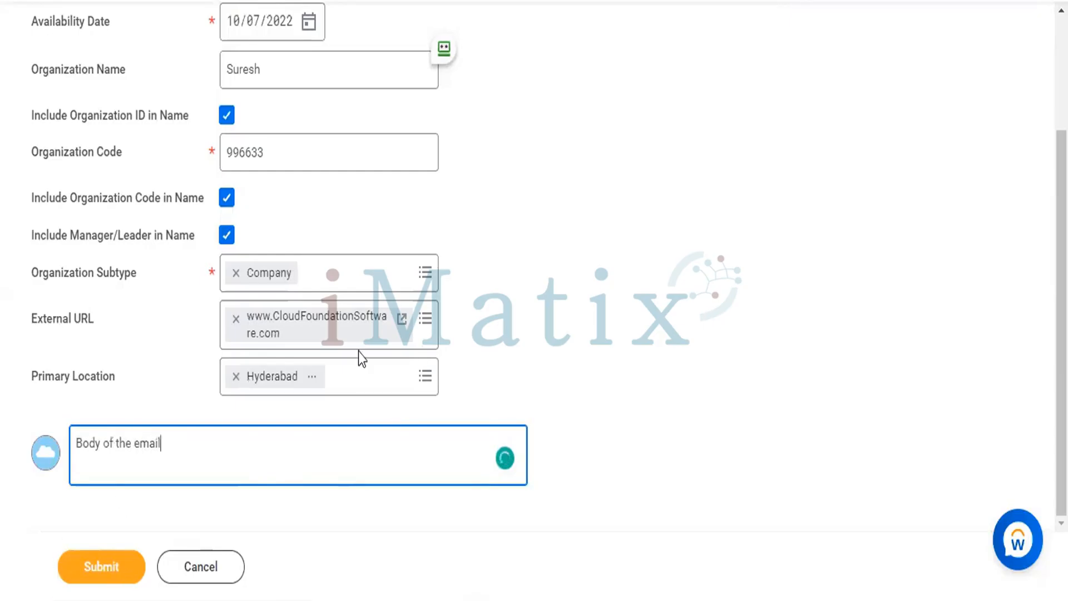
pyautogui.scroll(3, 358, 351)
pyautogui.scroll(-3, 358, 352)
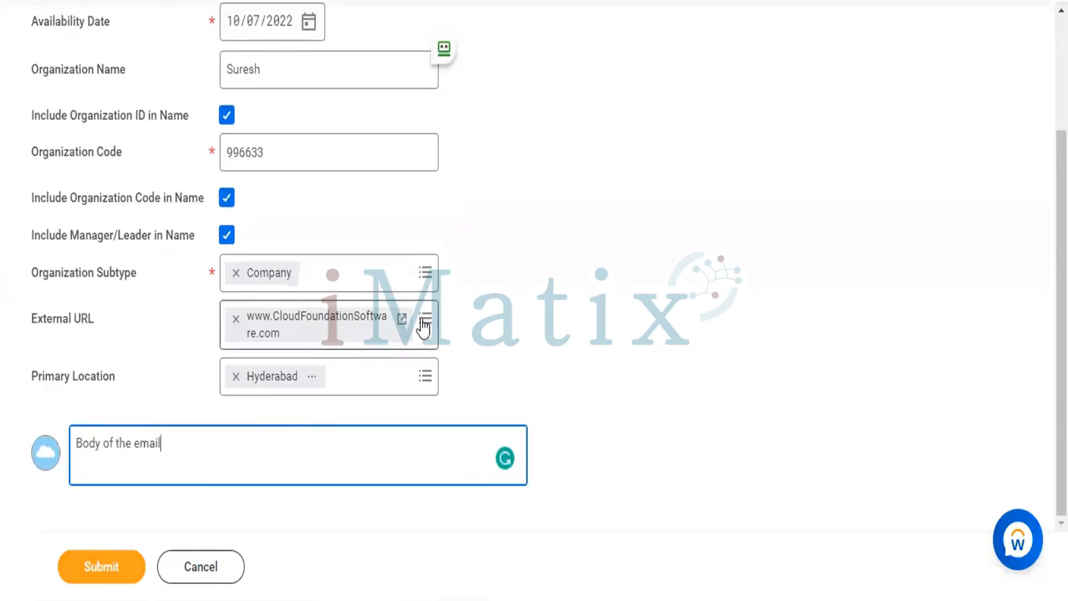
pyautogui.click(457, 492)
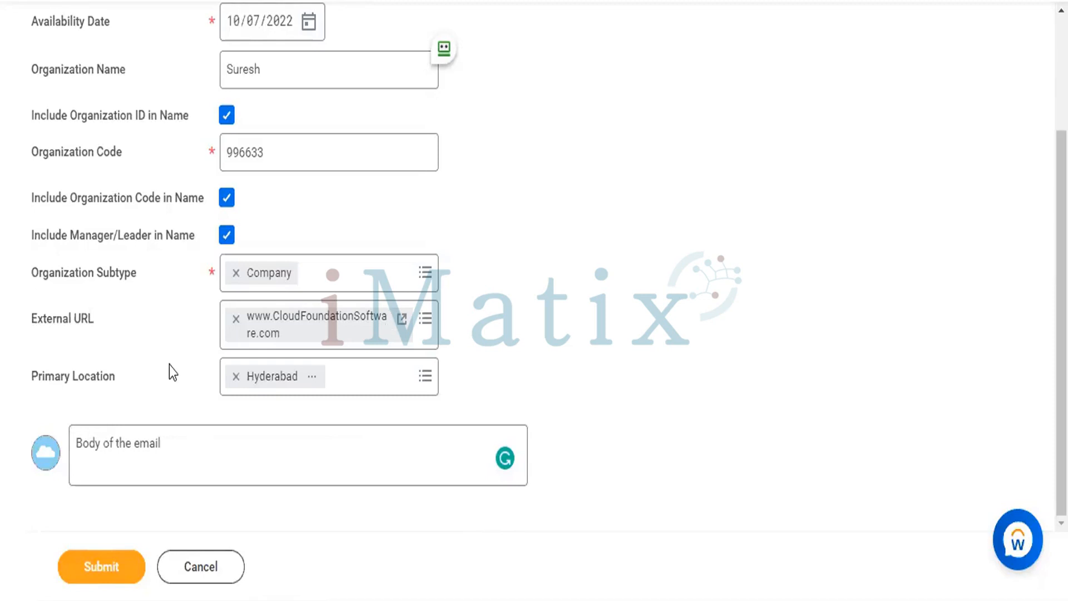
pyautogui.click(105, 576)
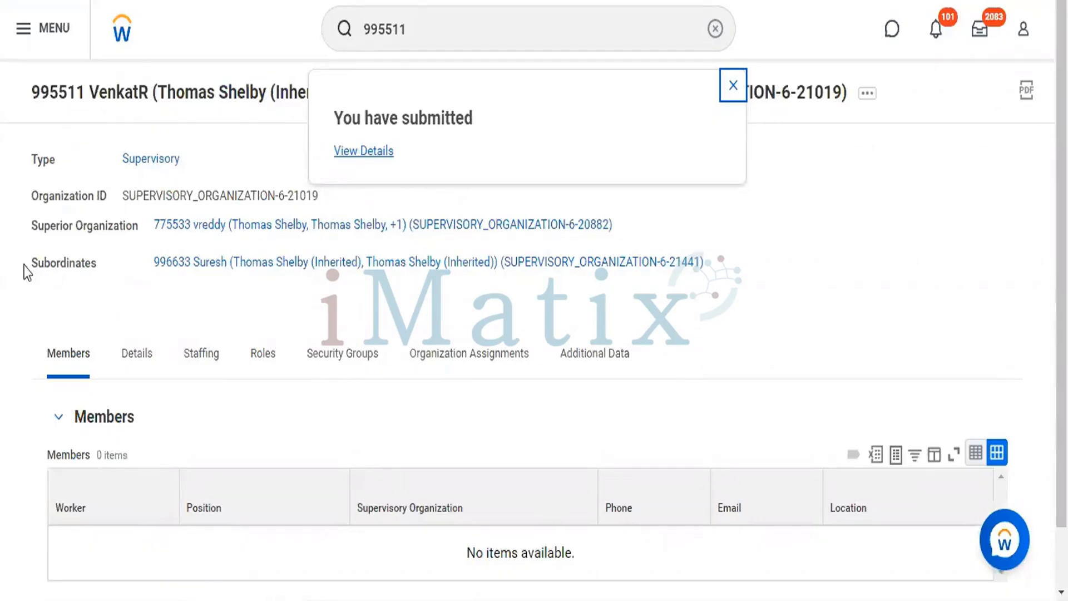
# Check the superior and subordinate organizations listed for supervisory organization 995511, and return to the home page.
pyautogui.moveTo(23, 264); pyautogui.dragTo(105, 273)
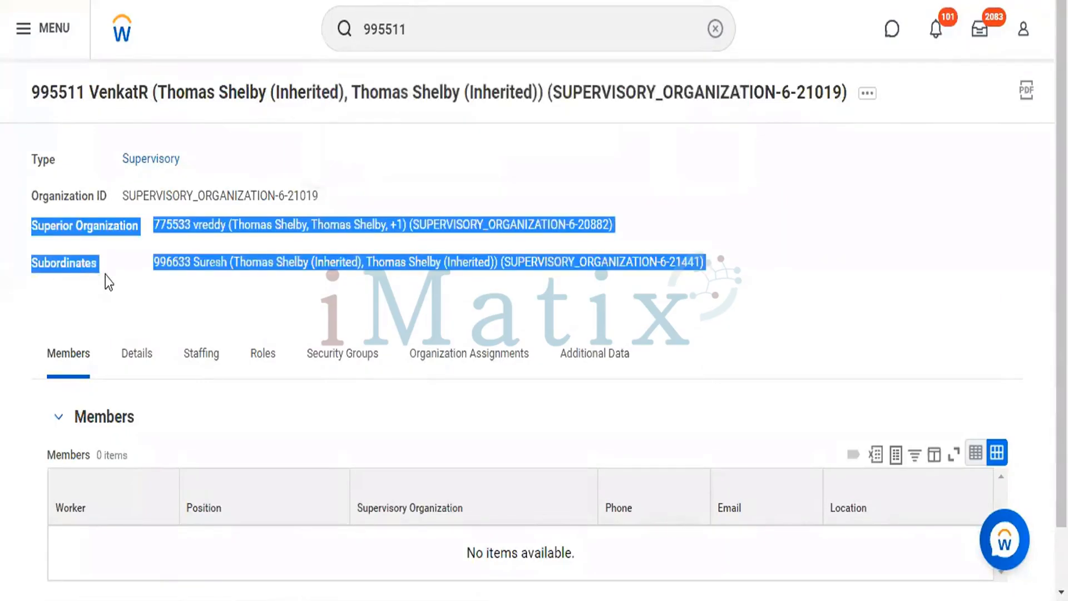
pyautogui.click(109, 282)
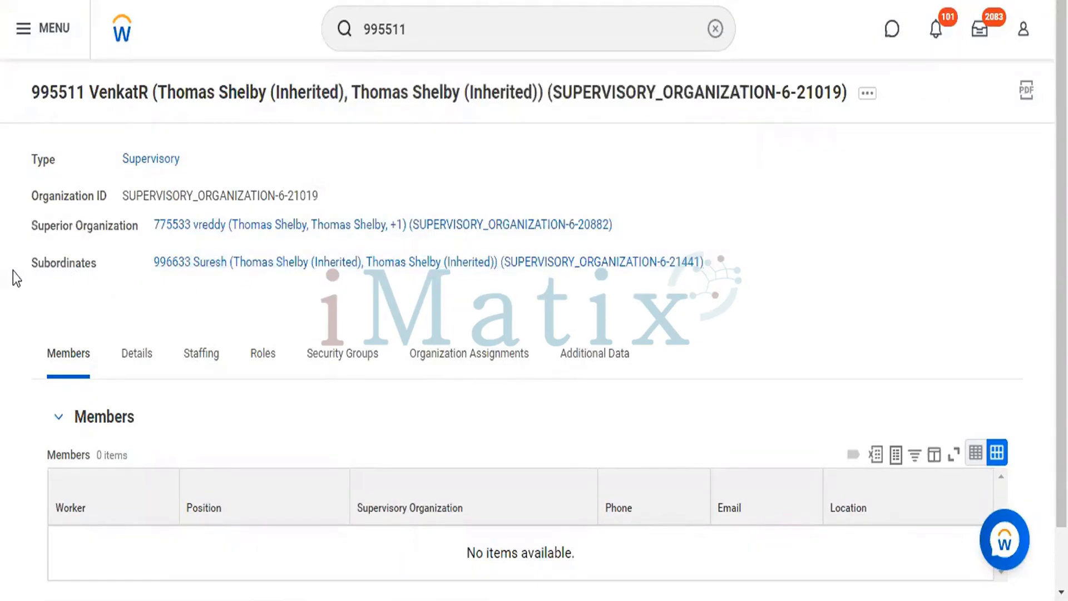
pyautogui.moveTo(26, 272); pyautogui.dragTo(334, 229)
pyautogui.moveTo(479, 254); pyautogui.dragTo(715, 350)
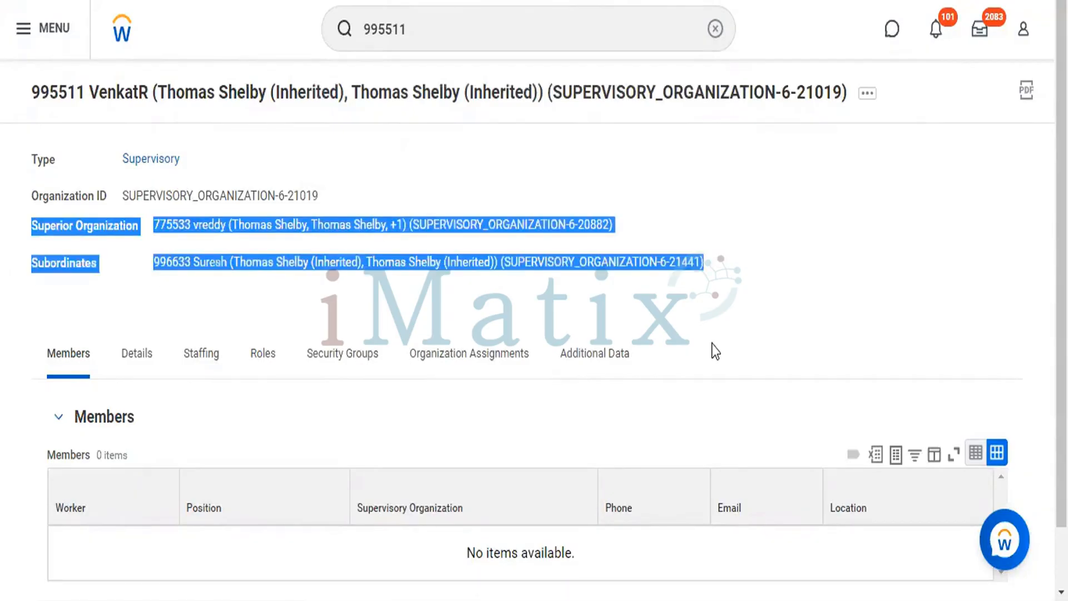
pyautogui.click(723, 167)
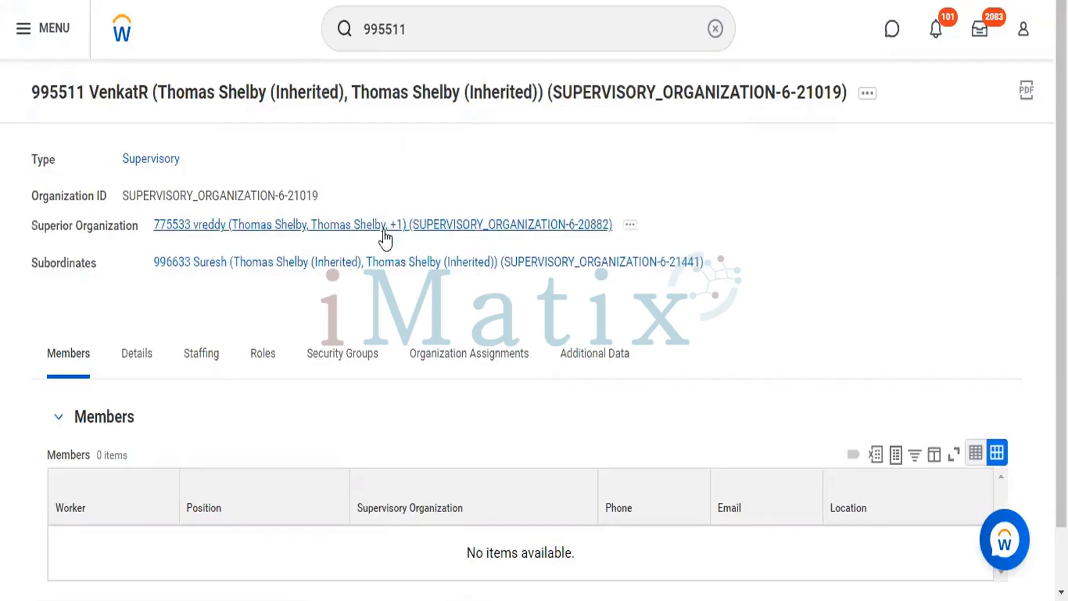
pyautogui.scroll(-1, 265, 410)
pyautogui.scroll(1, 262, 405)
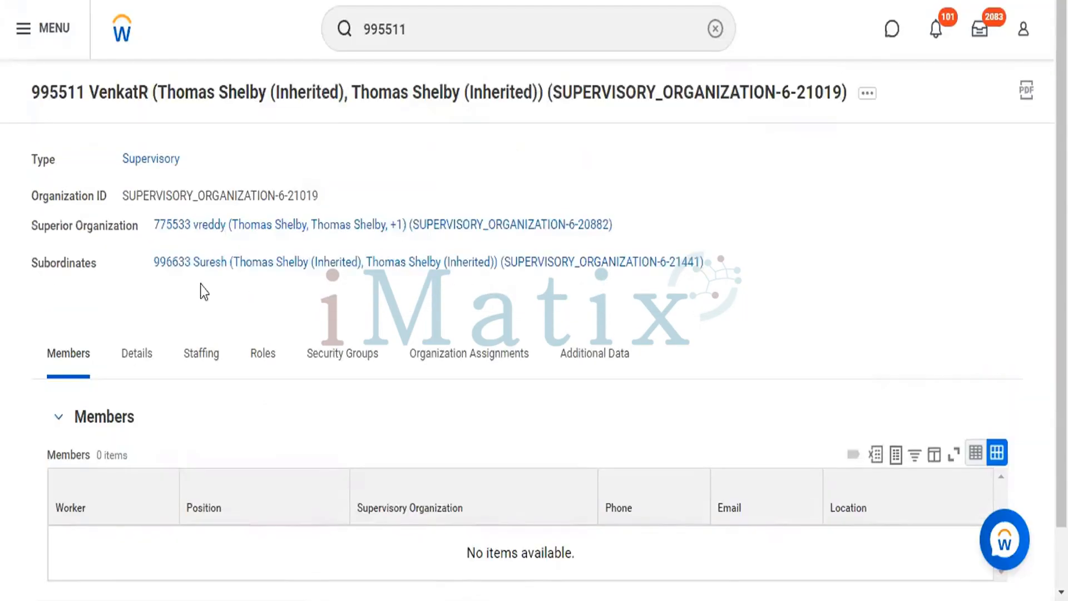
pyautogui.click(114, 34)
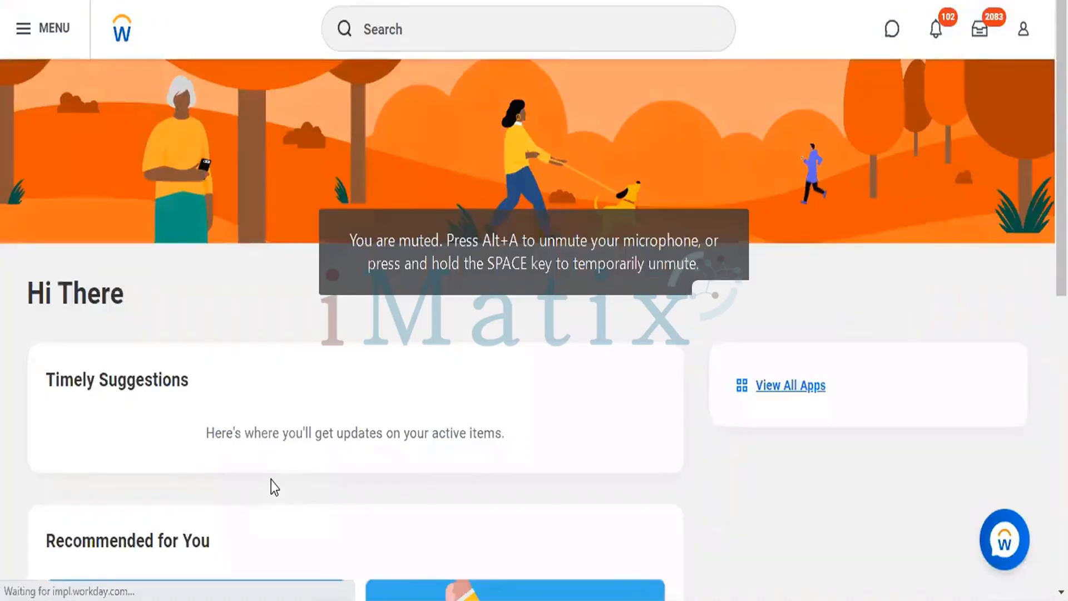
# Switch to the course outline document and review its topics on supervisory and subordinate organizations and cost centers.
pyautogui.hotkey('alt', 'Tab')
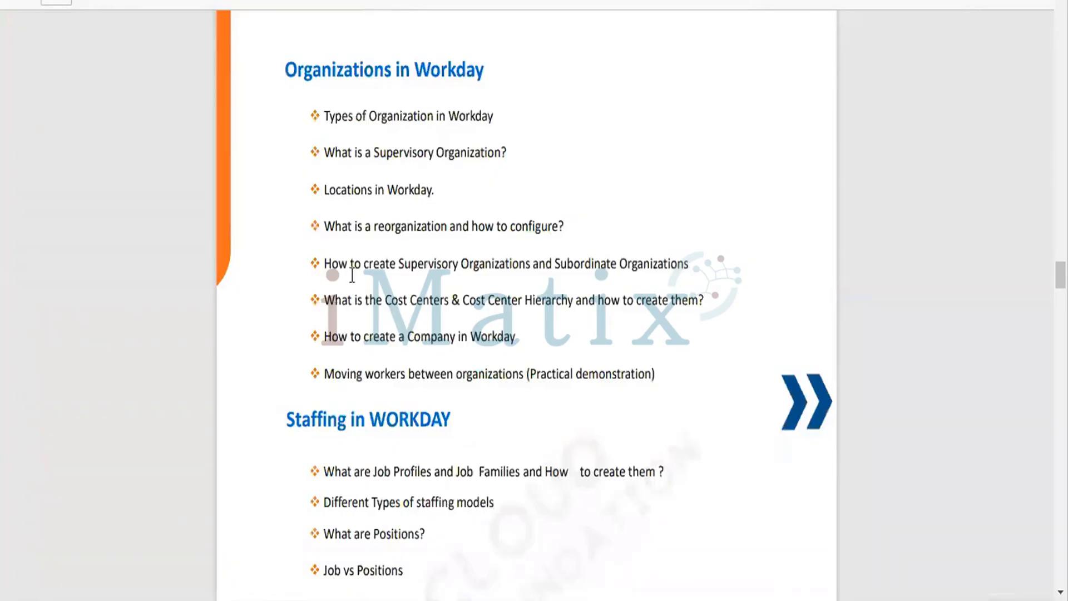
pyautogui.moveTo(325, 266); pyautogui.dragTo(691, 275)
pyautogui.click(457, 307)
pyautogui.moveTo(388, 298); pyautogui.dragTo(449, 300)
pyautogui.click(522, 381)
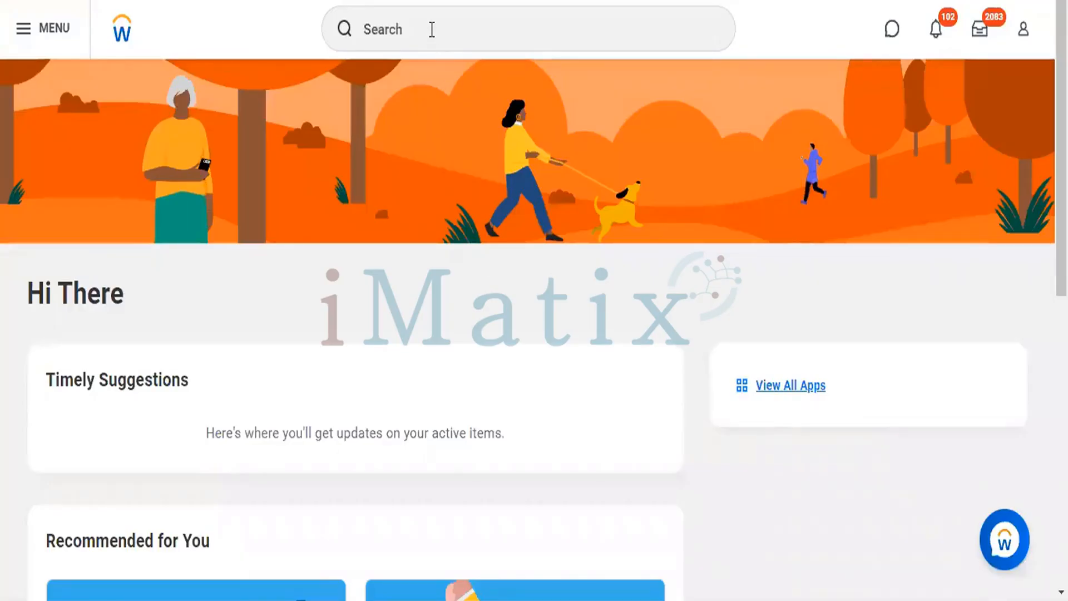
# Search for Create Cost and start the Create Cost Center task.
pyautogui.click(432, 29)
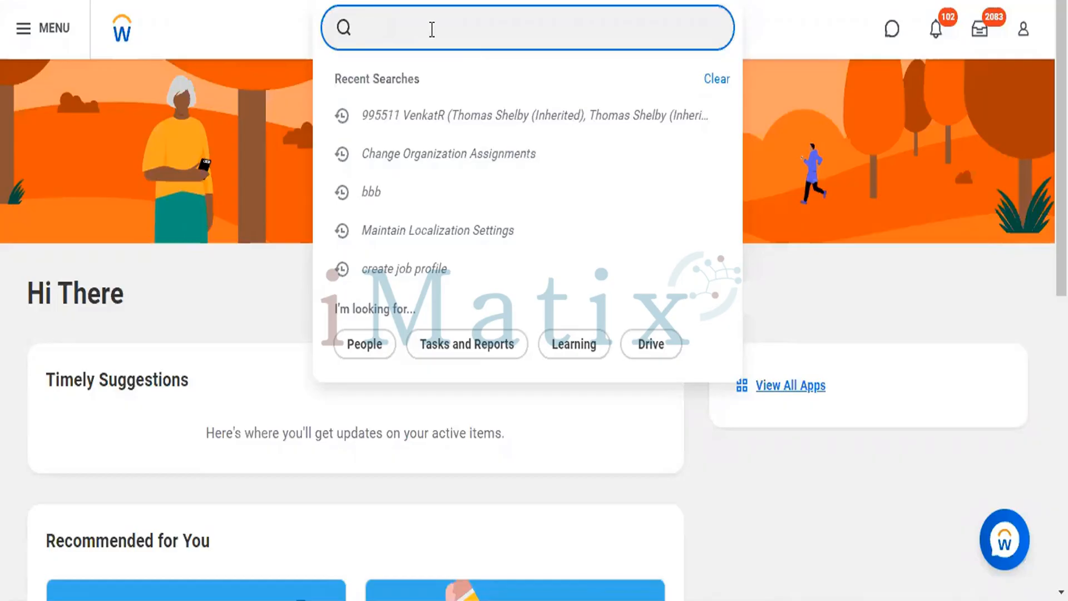
pyautogui.write('Create C')
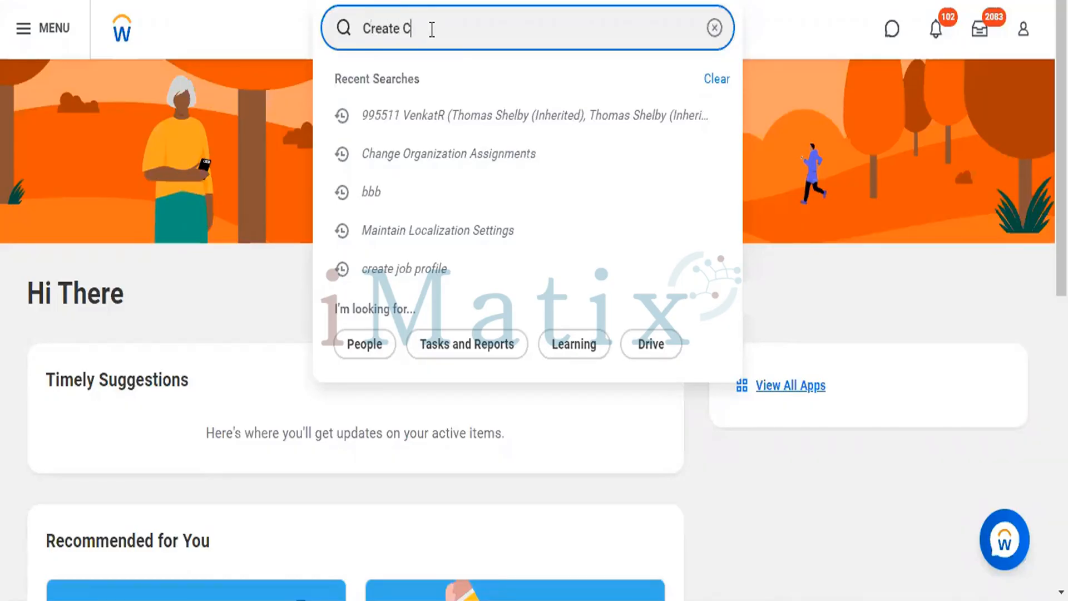
pyautogui.write('ostcent')
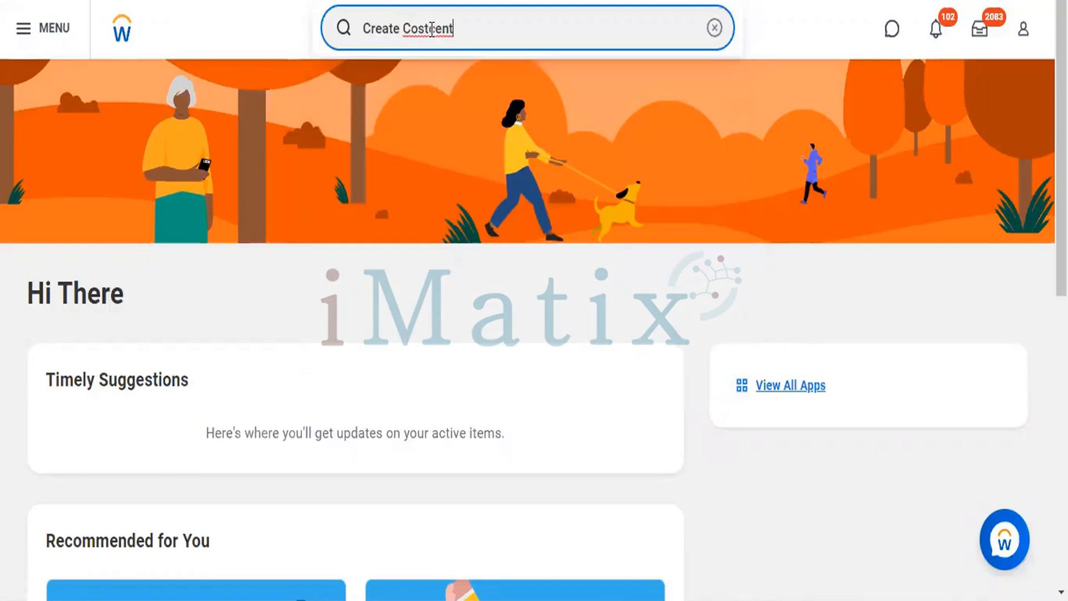
pyautogui.press('BackSpace')
pyautogui.press('BackSpace')
pyautogui.press('BackSpace')
pyautogui.press('BackSpace')
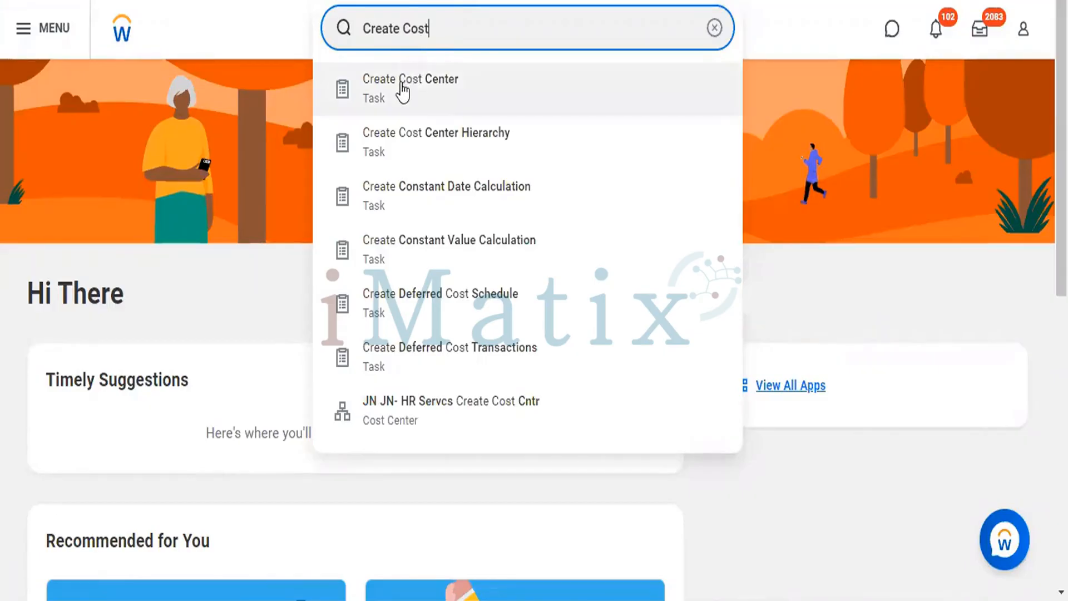
pyautogui.click(369, 111)
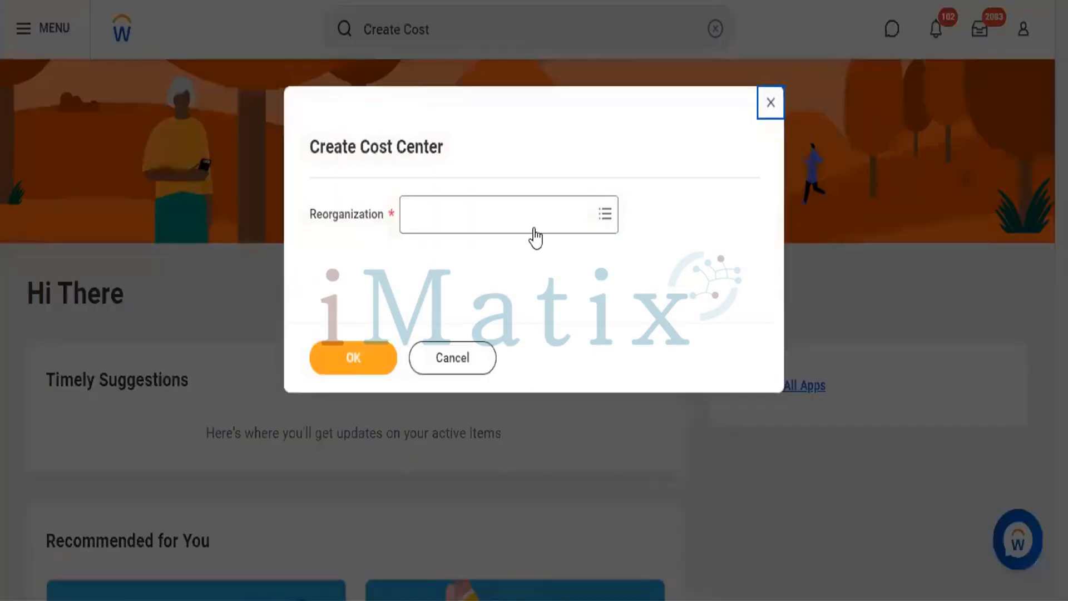
# Search the reorganizations for cloud, choose Cloud Foundation Software Pvt Ltd (10/03/2022) for the cost center, and continue to its details.
pyautogui.click(534, 228)
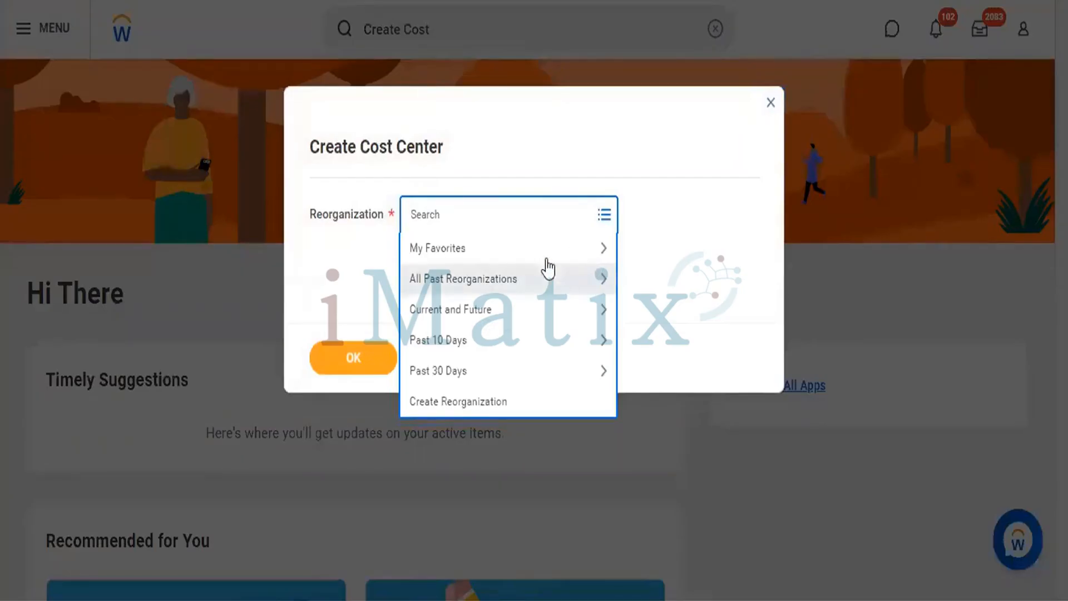
pyautogui.write('cl')
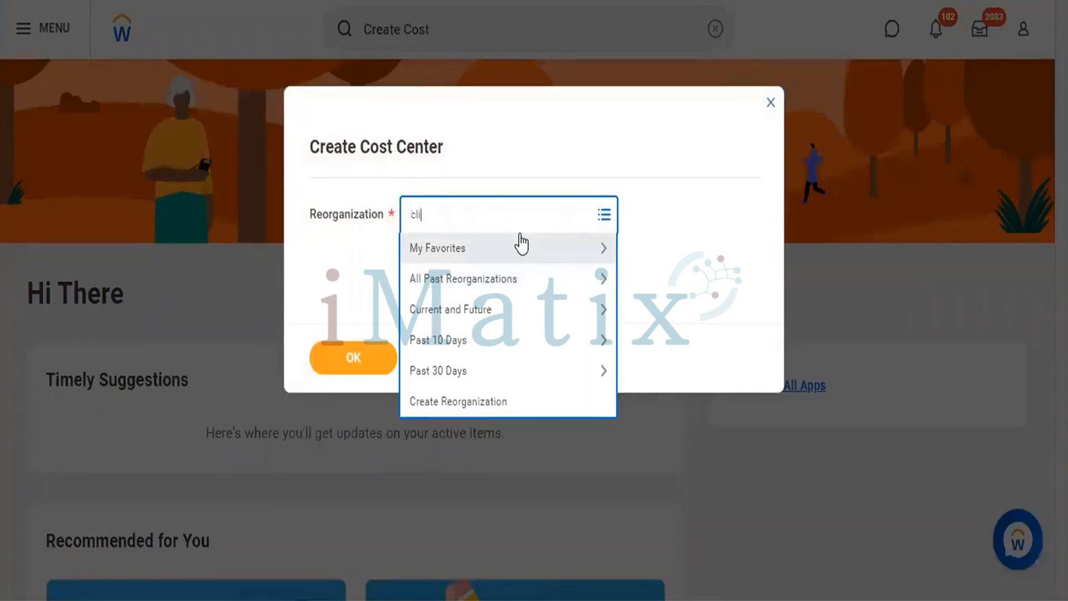
pyautogui.write('oud')
pyautogui.press('Return')
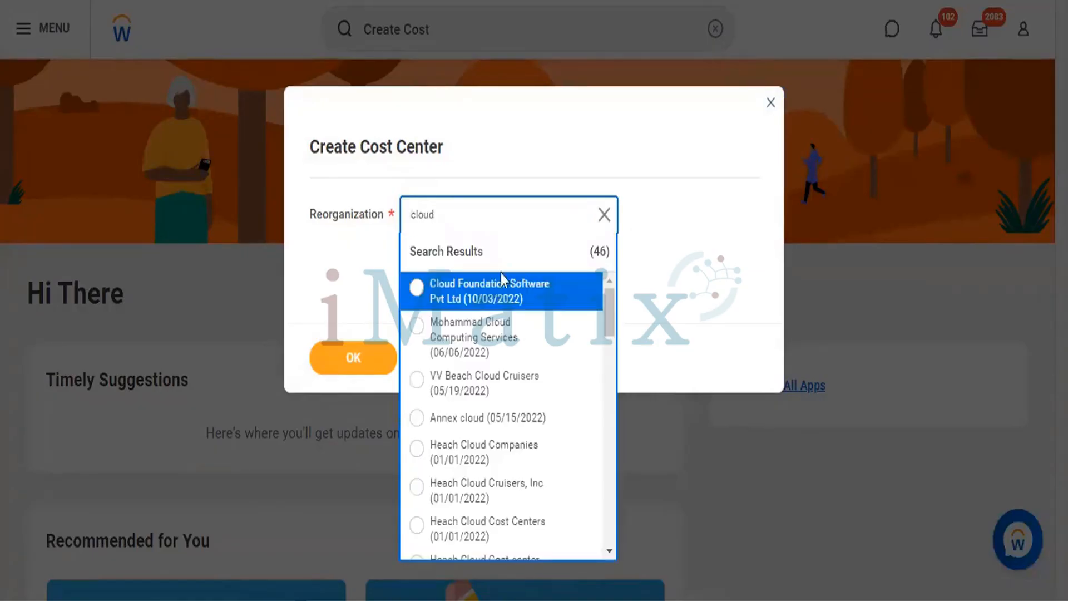
pyautogui.click(417, 288)
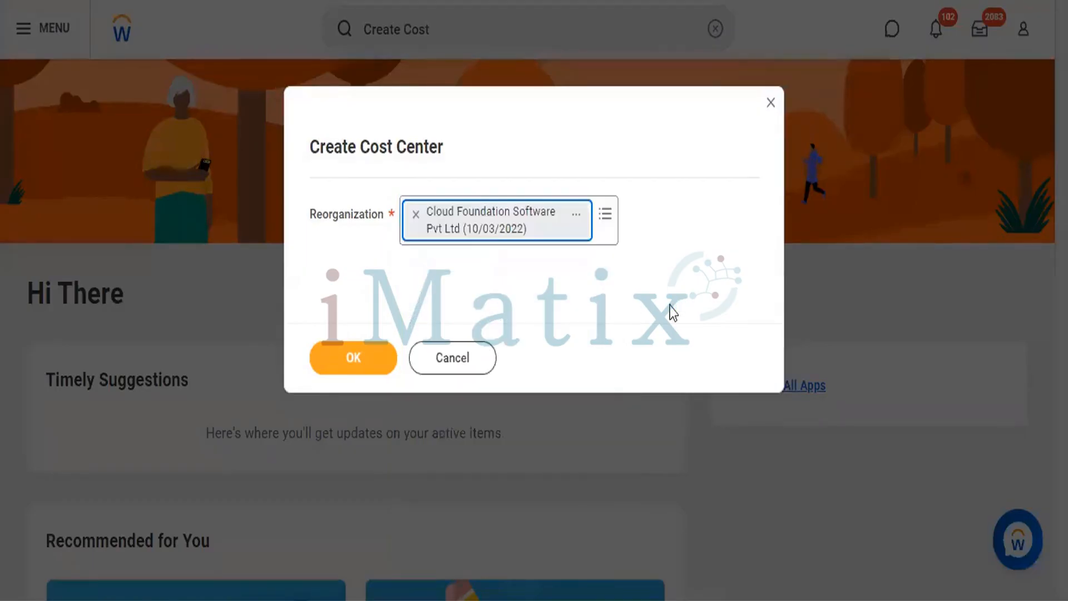
pyautogui.click(351, 363)
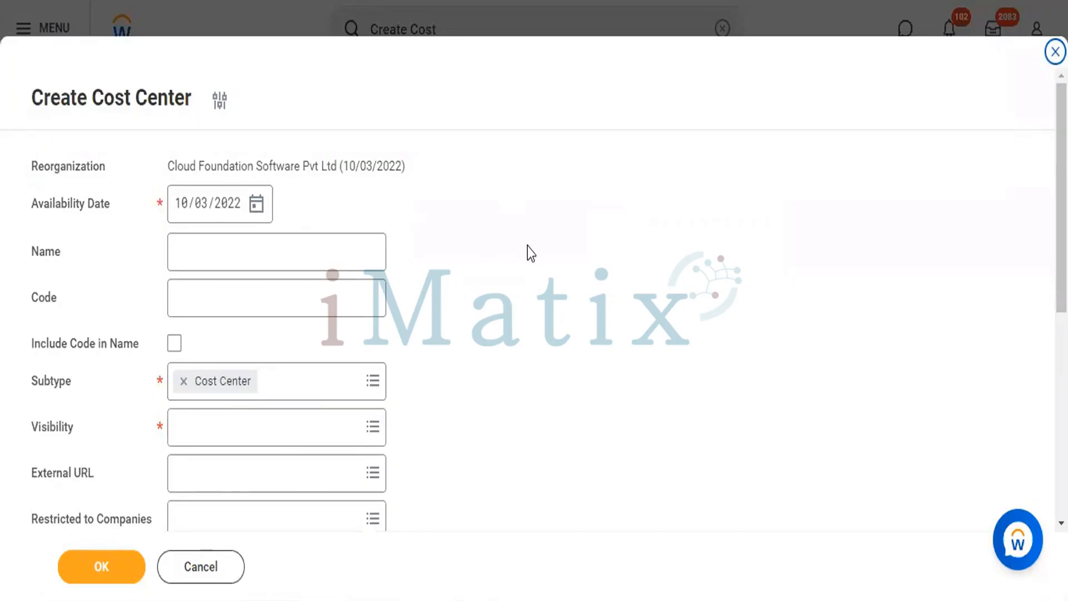
# Name the cost center CF Cost Center, set its code to 332211, and include the code in the name.
pyautogui.scroll(-7, 529, 255)
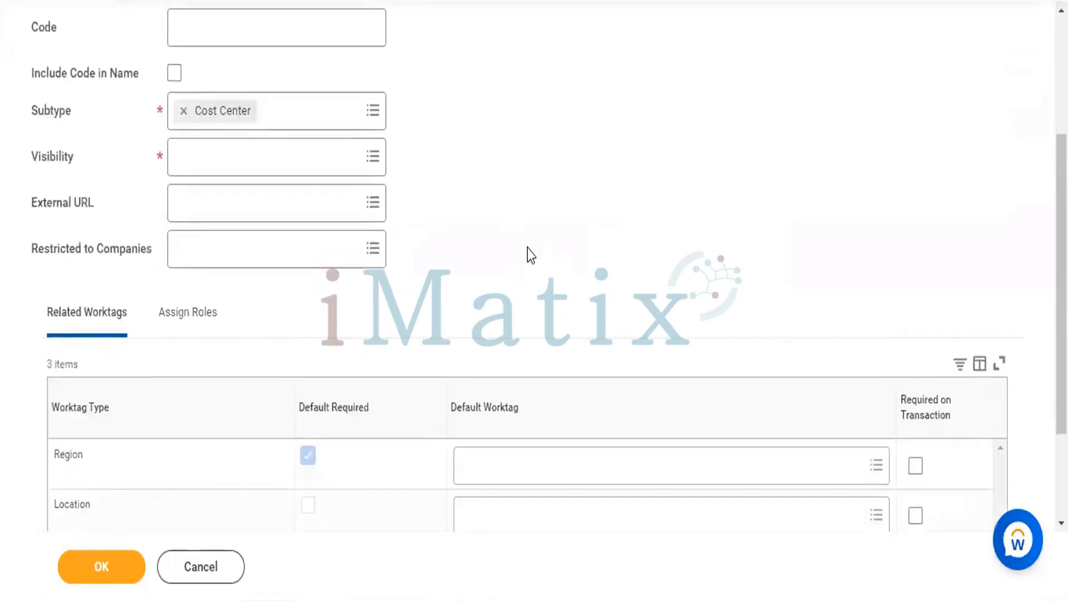
pyautogui.scroll(6, 527, 248)
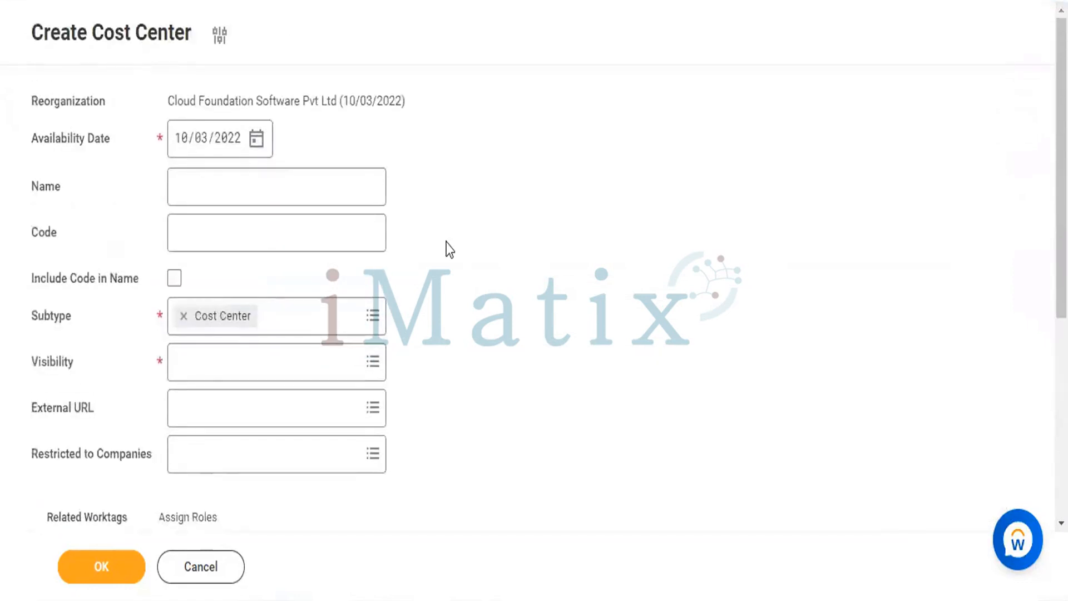
pyautogui.click(321, 196)
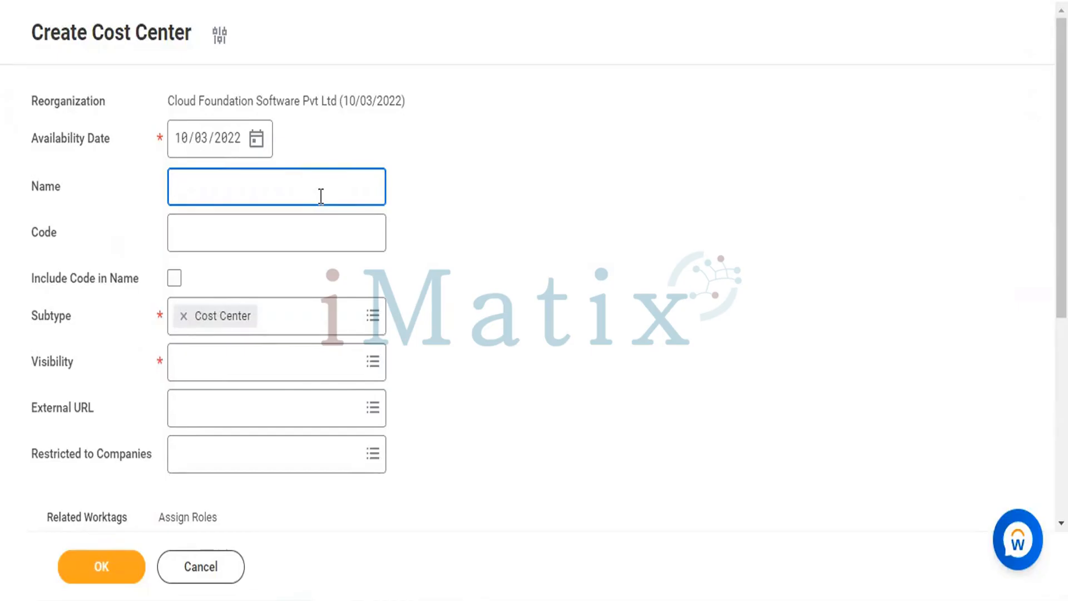
pyautogui.write('CF Cost Center')
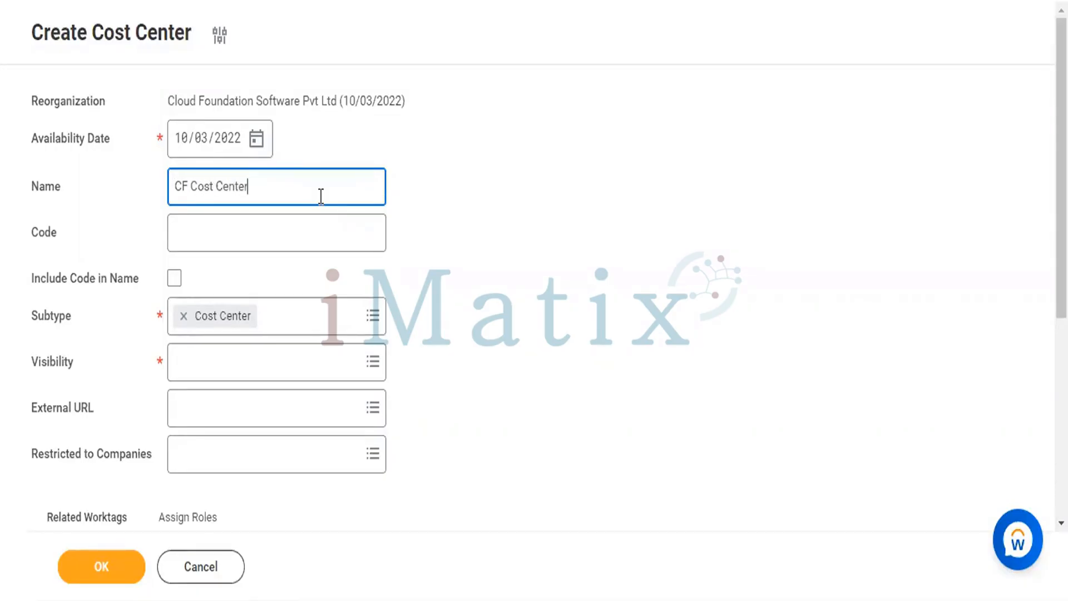
pyautogui.click(293, 236)
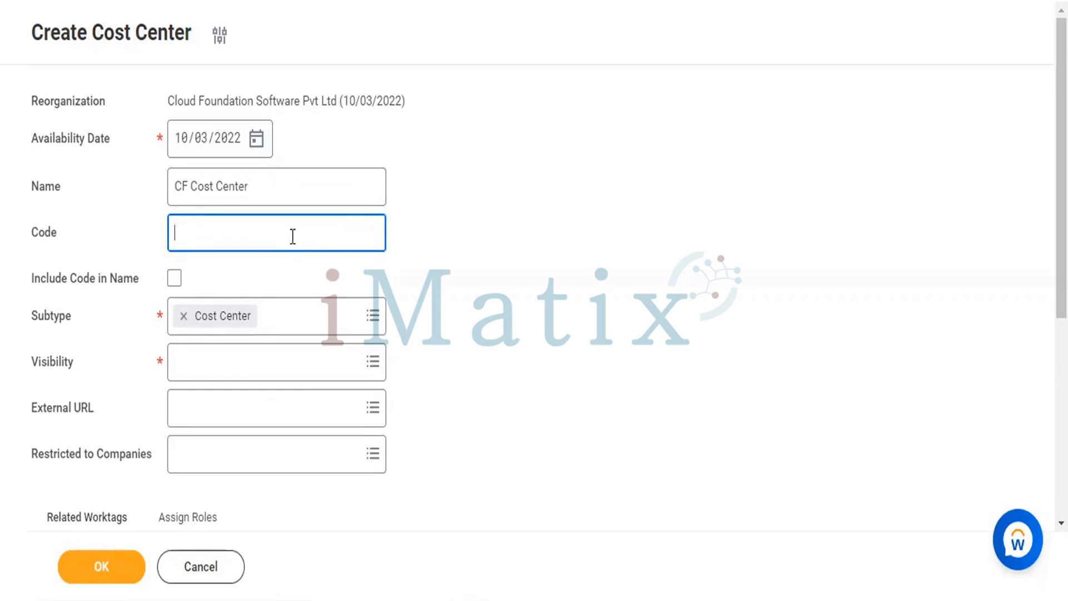
pyautogui.write('332211')
pyautogui.scroll(-3, 575, 270)
pyautogui.click(171, 101)
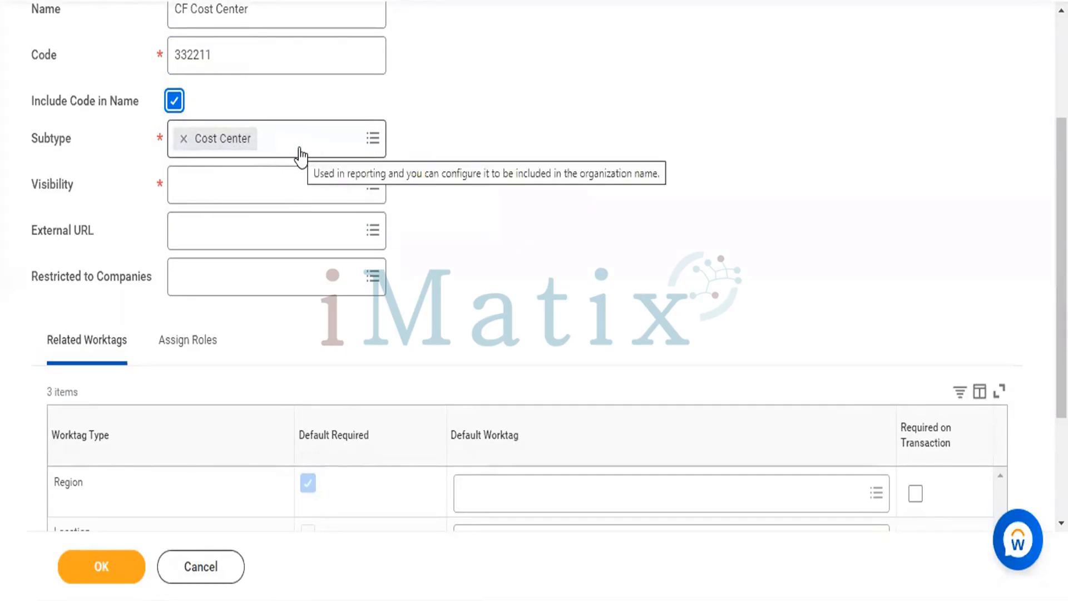
pyautogui.click(361, 182)
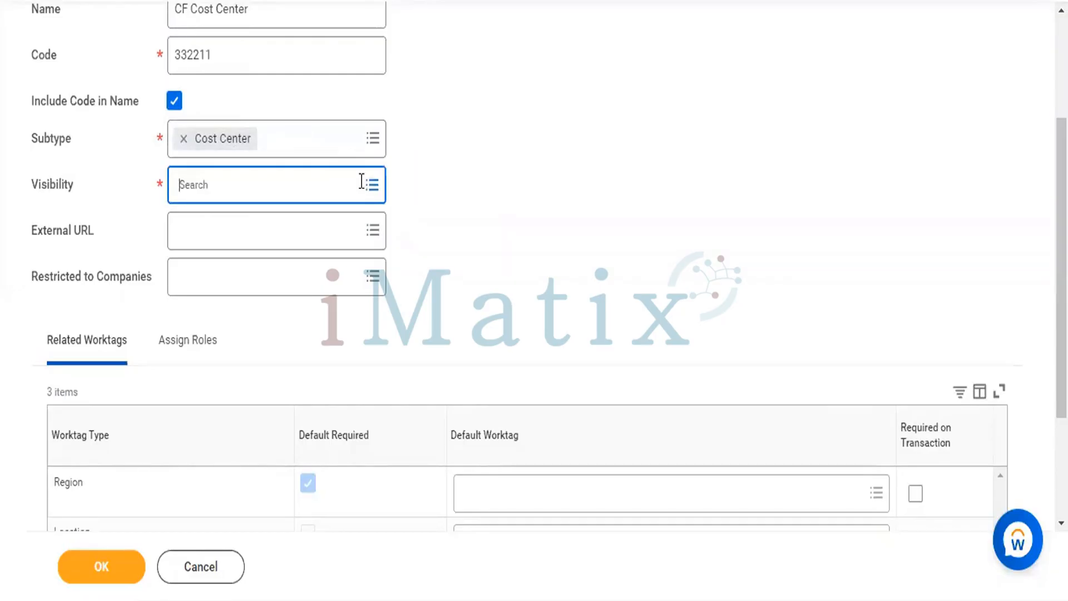
pyautogui.click(362, 182)
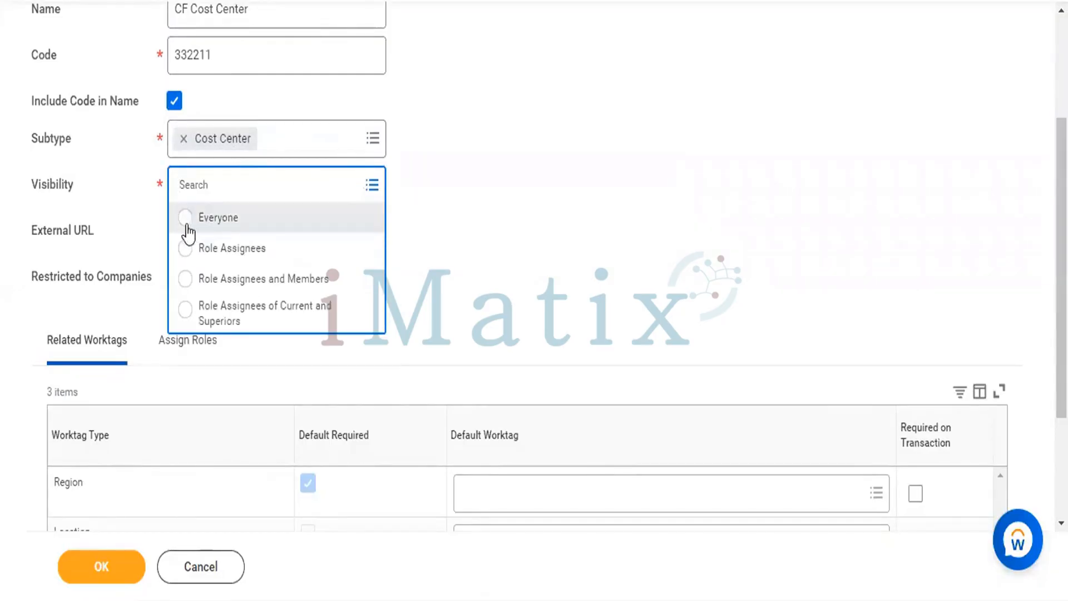
pyautogui.click(188, 221)
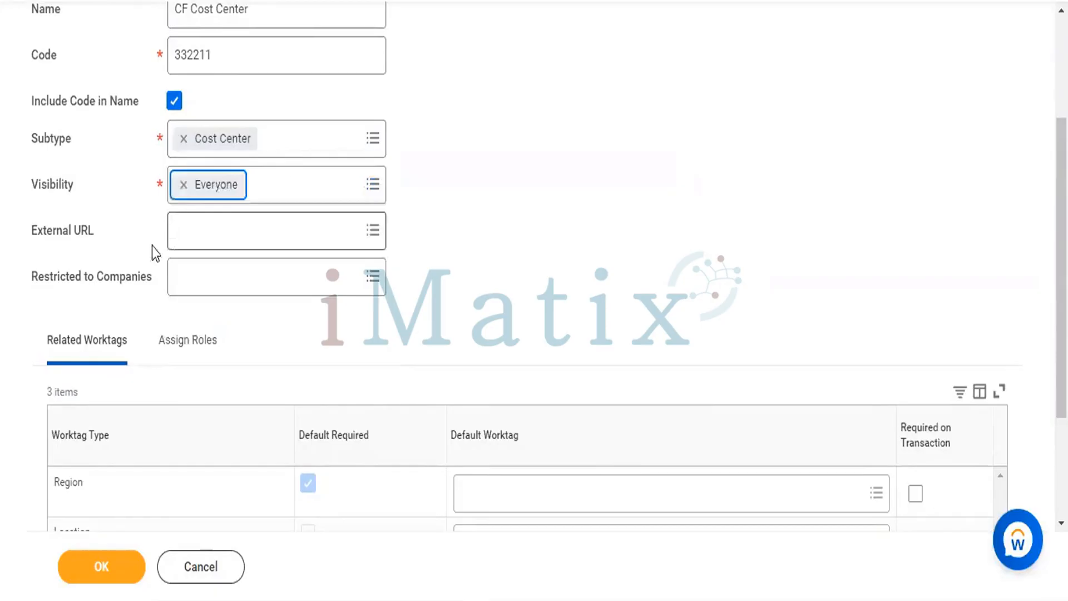
pyautogui.click(204, 229)
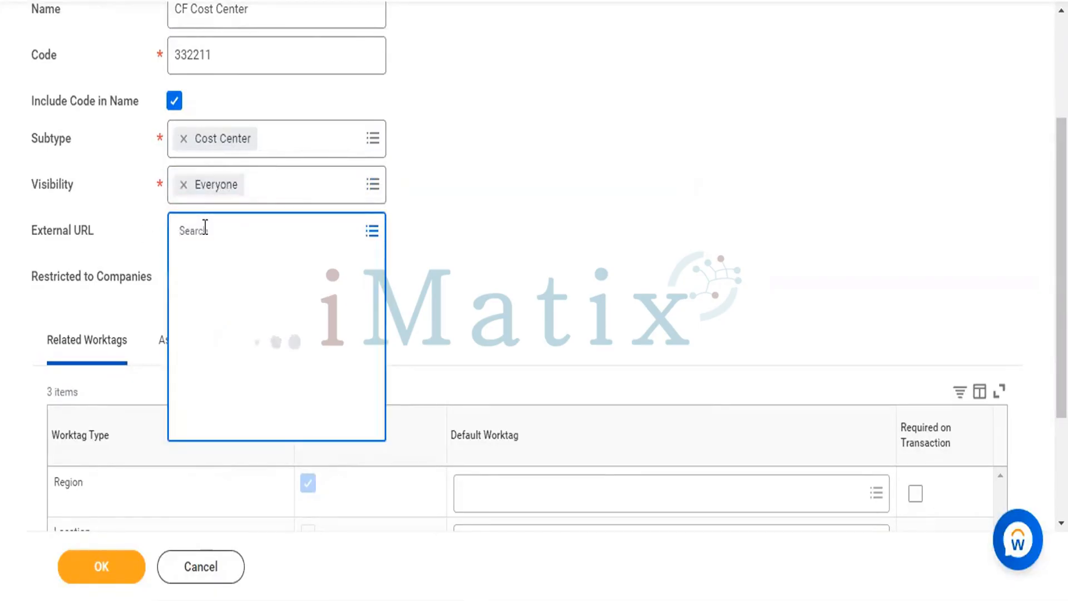
pyautogui.write('www.')
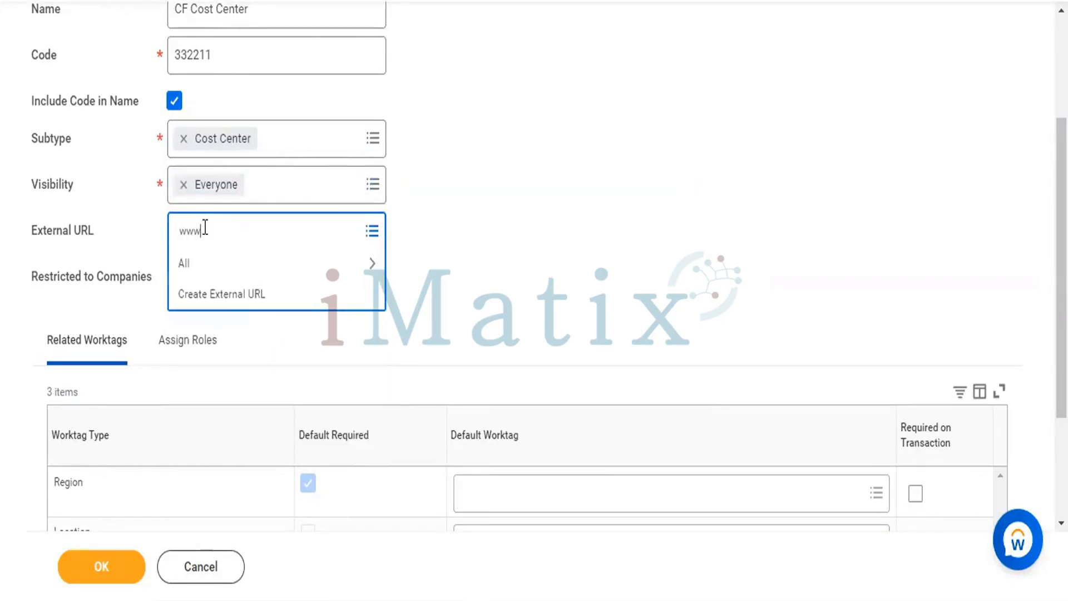
pyautogui.write('go')
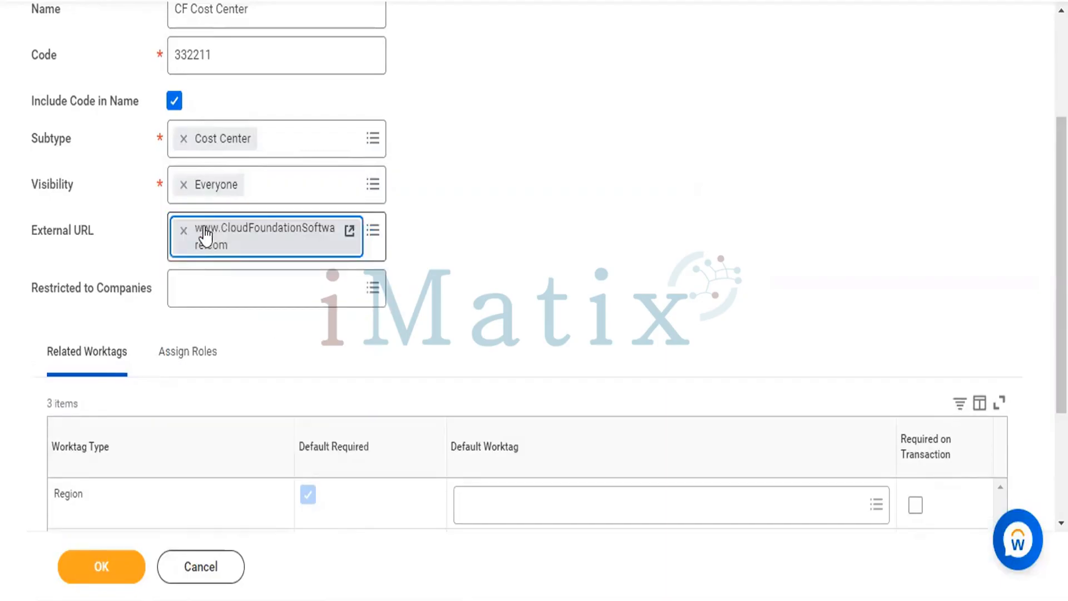
pyautogui.click(255, 286)
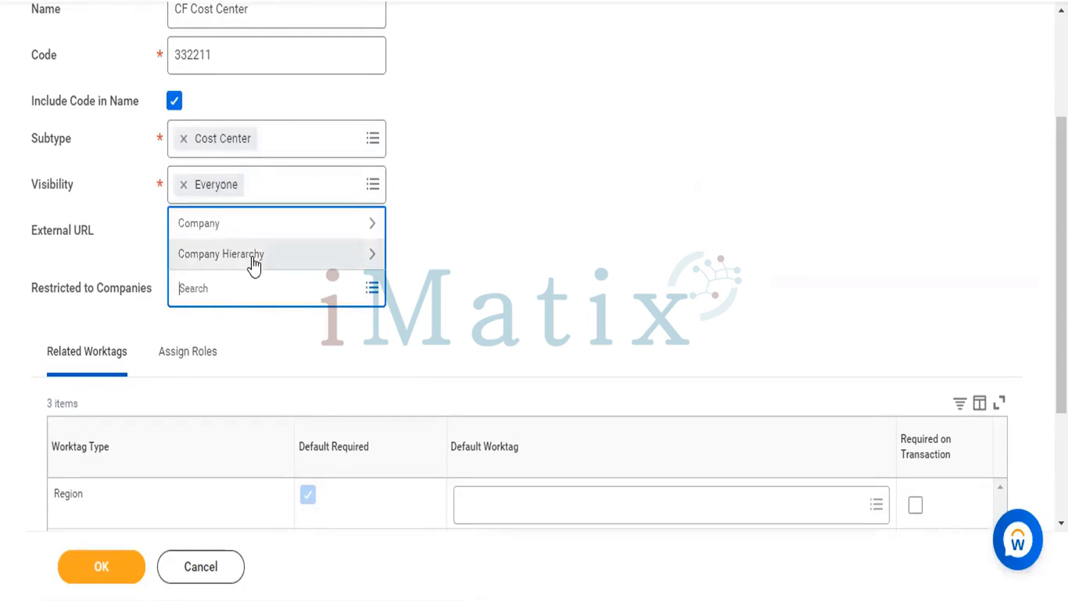
pyautogui.click(252, 258)
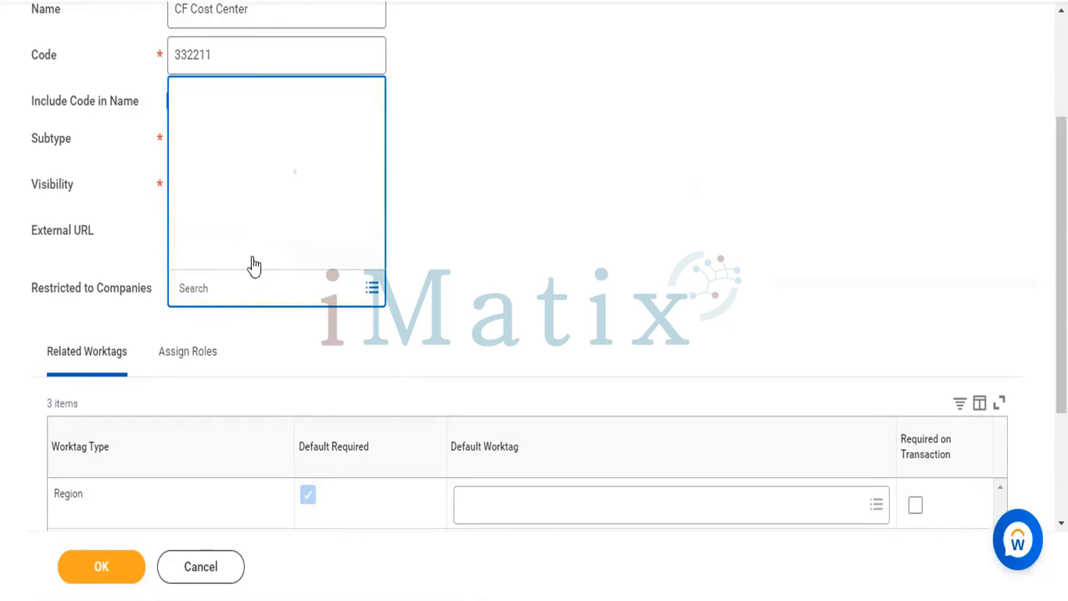
pyautogui.click(233, 221)
pyautogui.click(233, 224)
pyautogui.click(222, 269)
pyautogui.click(220, 268)
pyautogui.write('as')
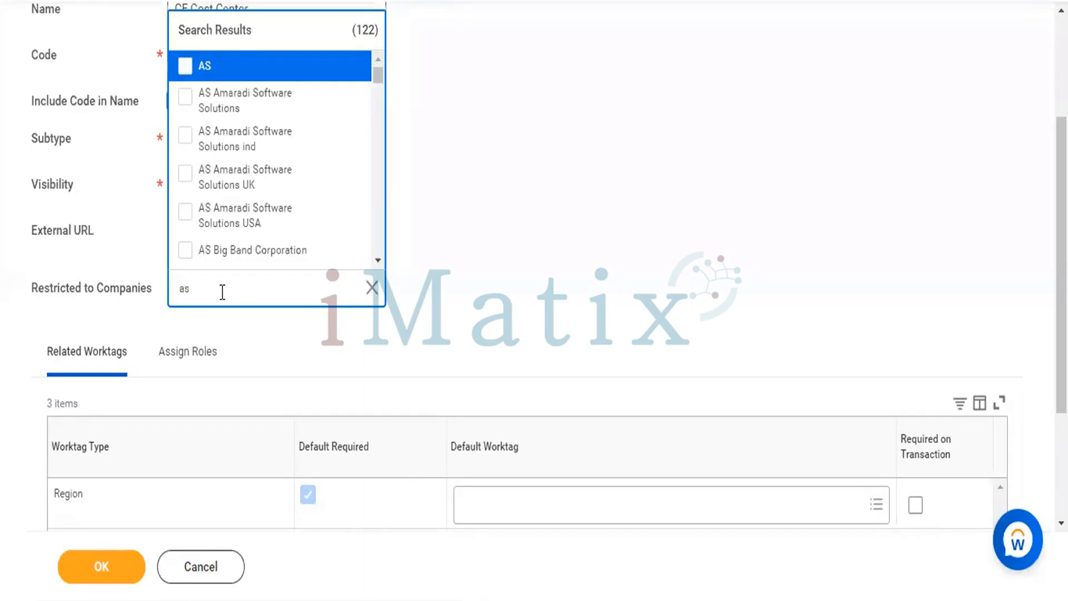
pyautogui.click(372, 288)
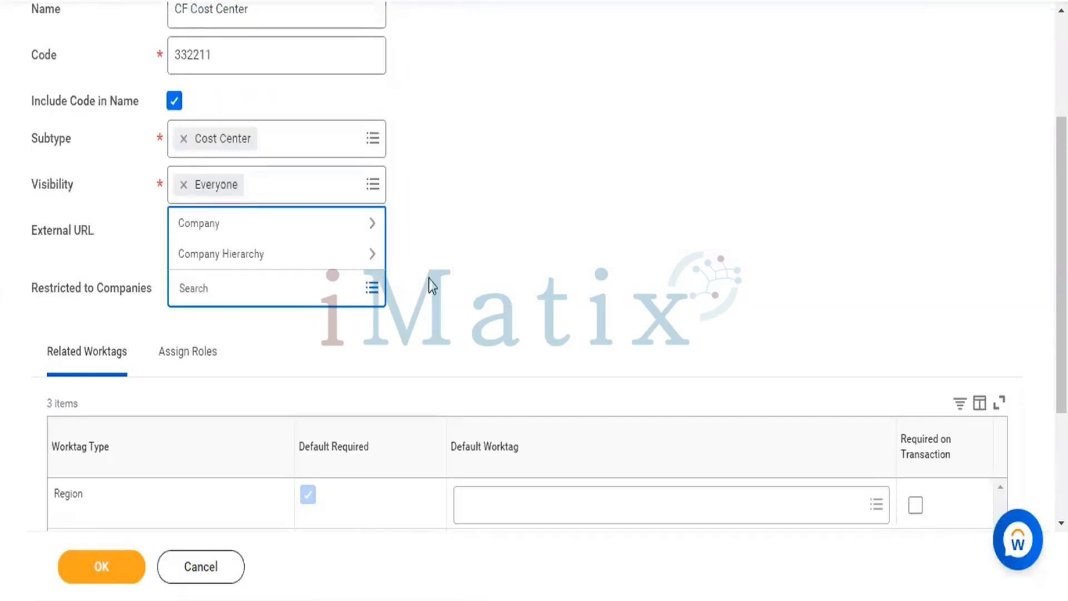
pyautogui.click(257, 257)
pyautogui.click(215, 249)
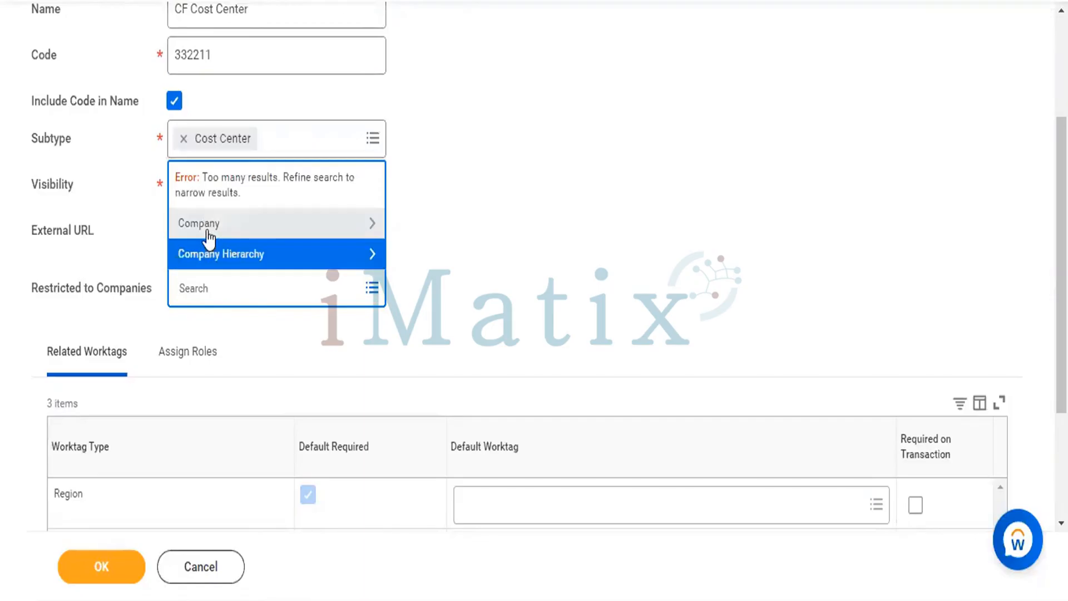
pyautogui.click(209, 238)
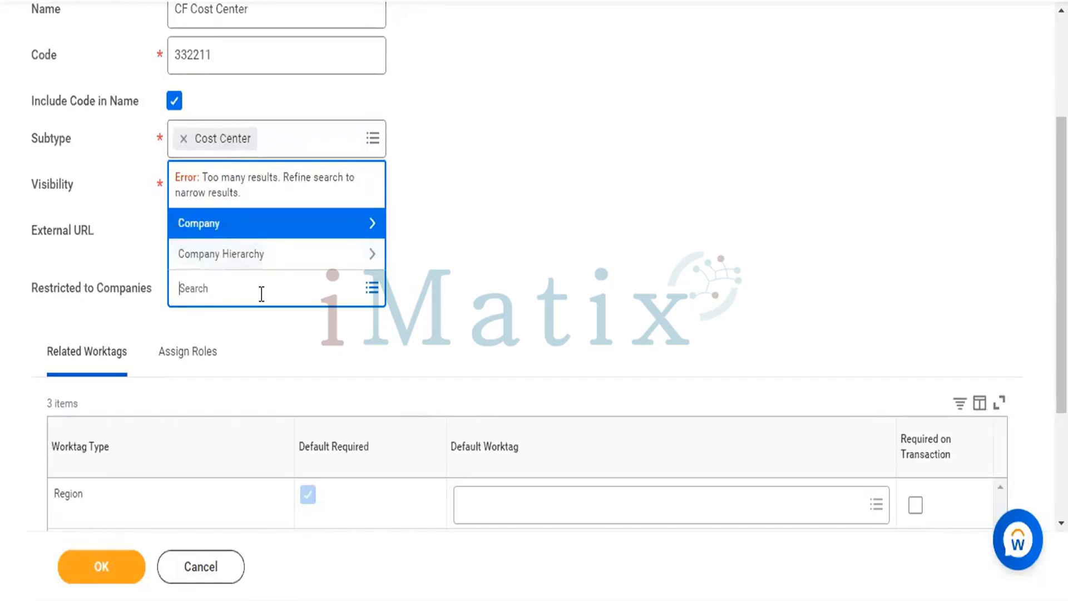
pyautogui.write('as')
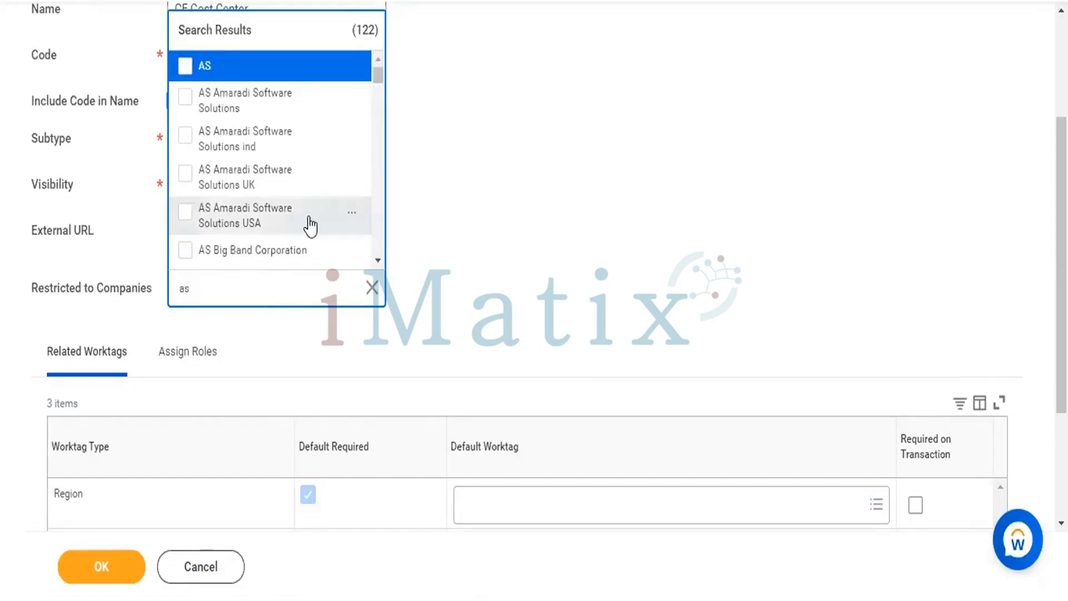
pyautogui.scroll(-3, 310, 222)
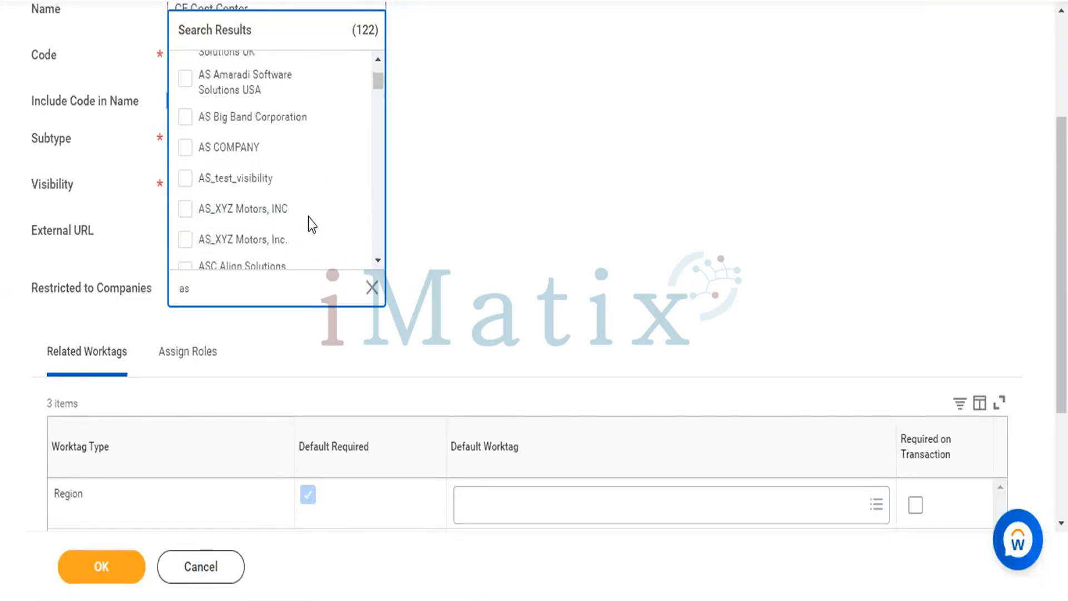
pyautogui.press('BackSpace')
pyautogui.press('BackSpace')
# Search the companies for CLOUD and restrict the cost center to Cloud Foundation Company Global.
pyautogui.write('CLOUD')
pyautogui.press('Return')
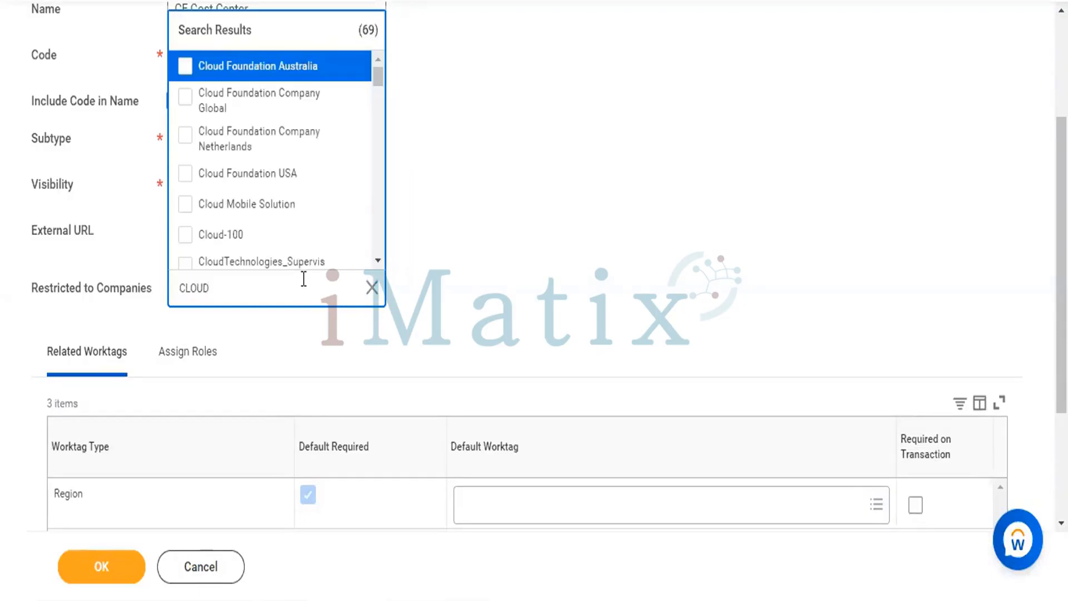
pyautogui.click(185, 101)
pyautogui.click(514, 246)
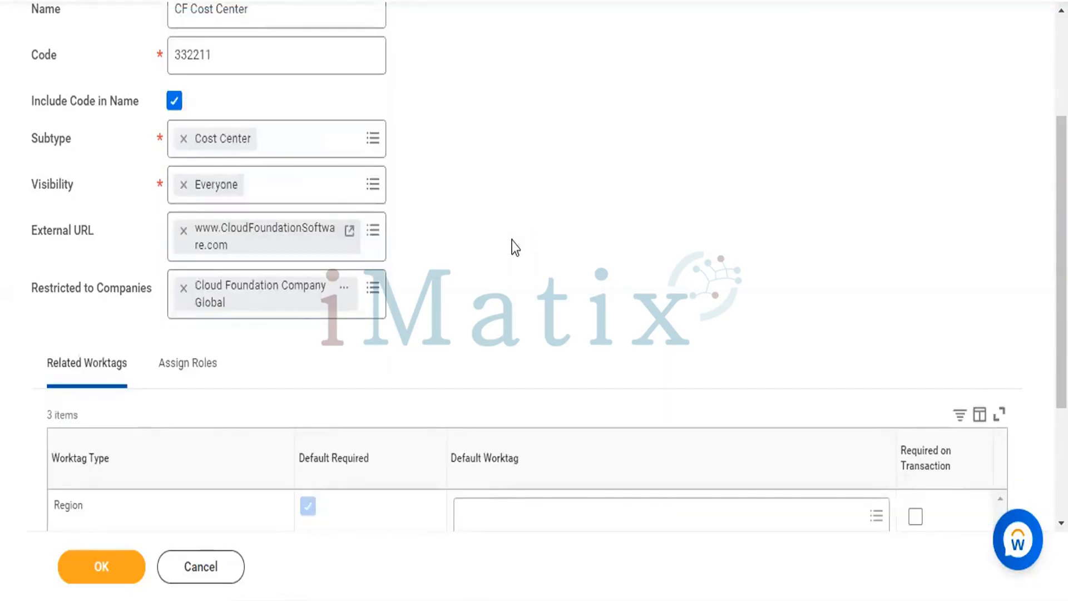
pyautogui.scroll(5, 514, 246)
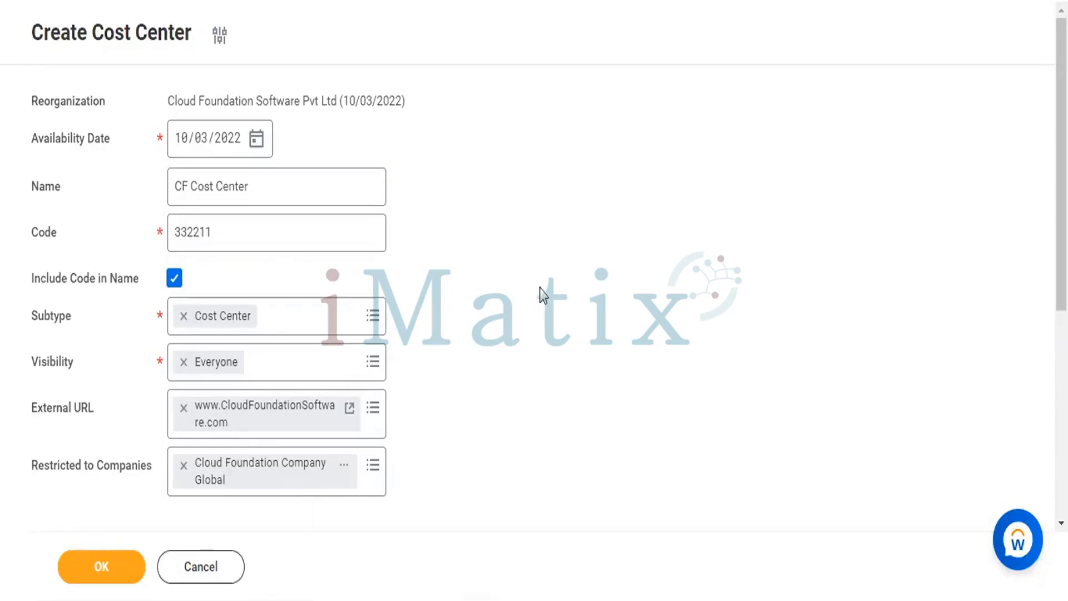
# Browse the active regions by region hierarchy and search the Region default worktags for Cloud and cl.
pyautogui.scroll(-7, 546, 295)
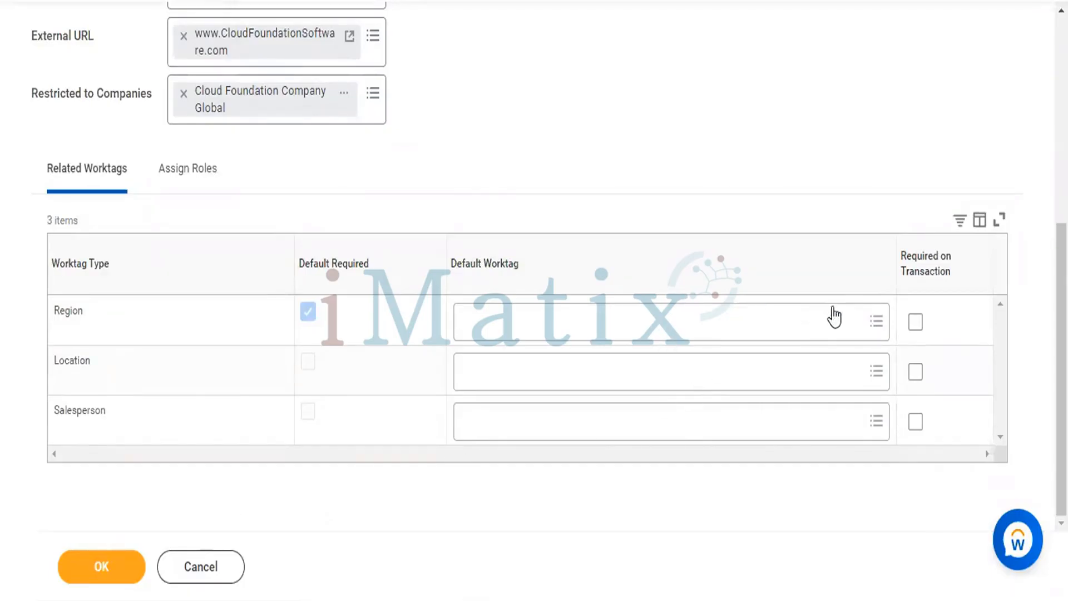
pyautogui.click(862, 321)
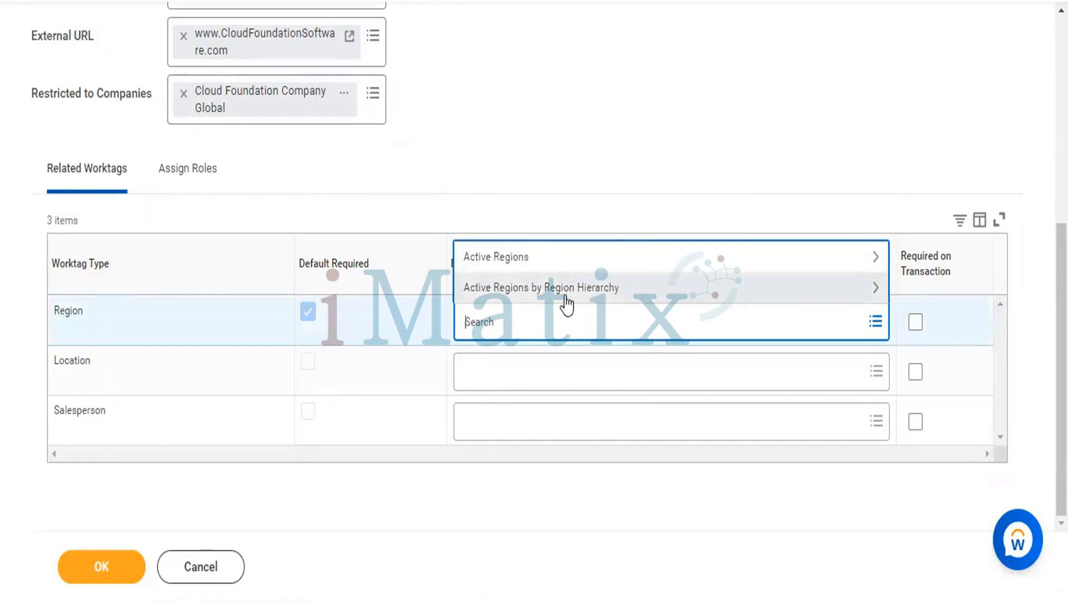
pyautogui.click(546, 294)
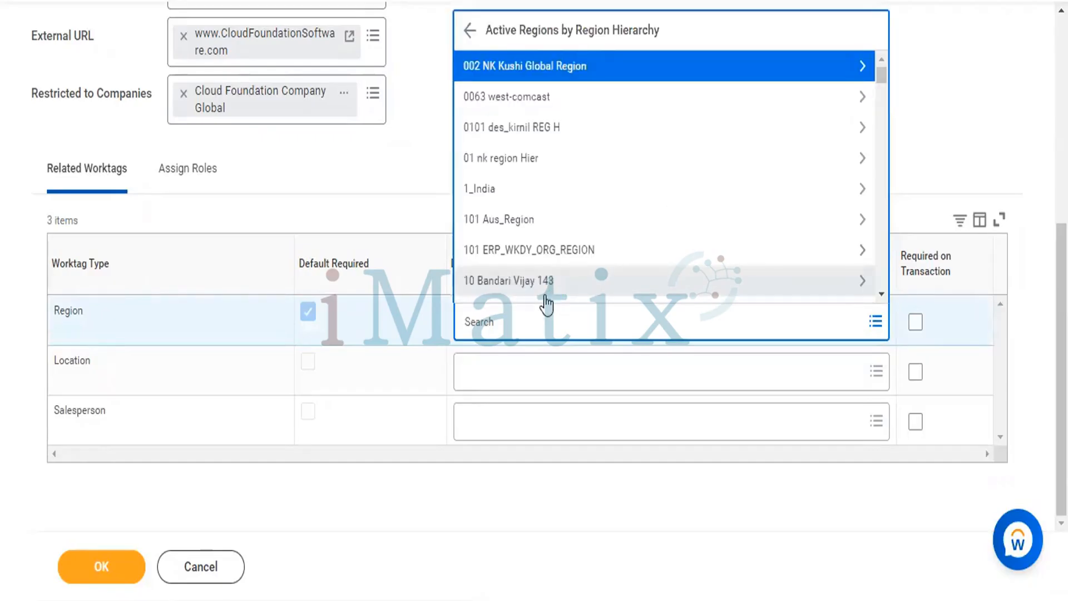
pyautogui.click(539, 303)
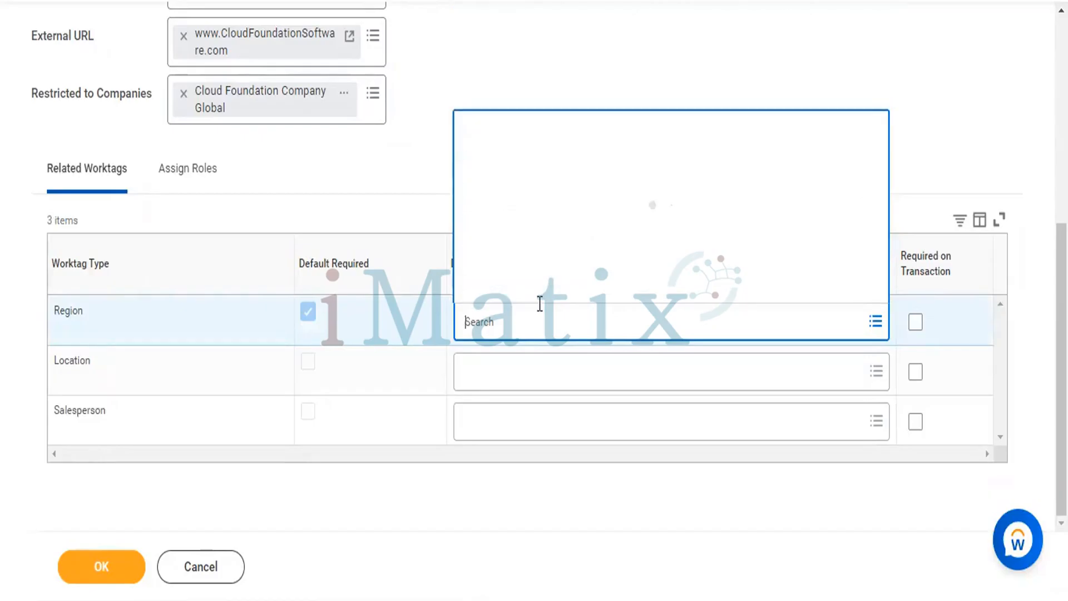
pyautogui.write('cloud')
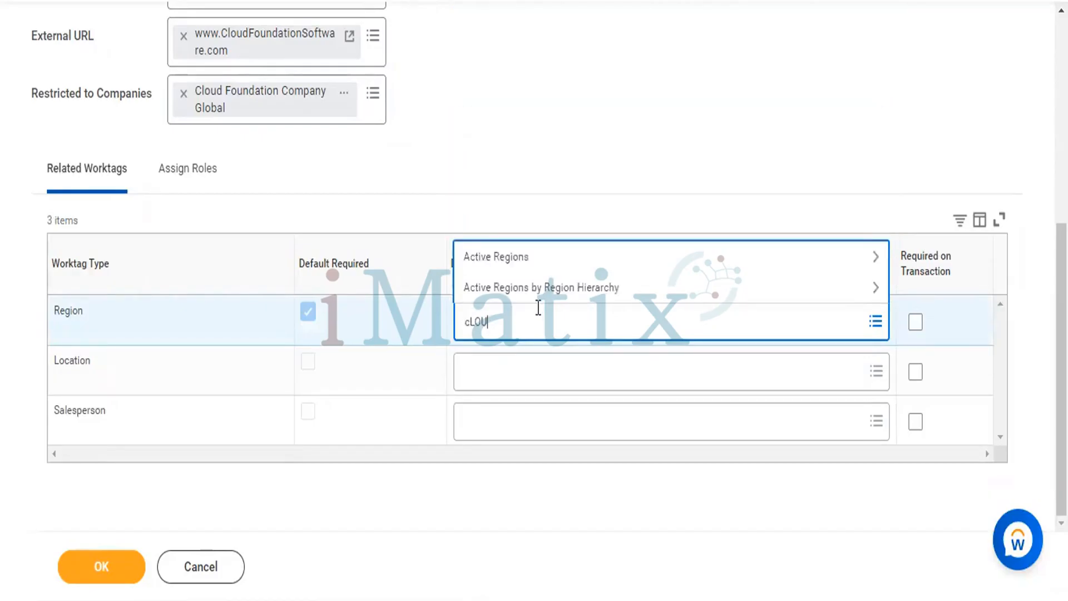
pyautogui.press('BackSpace')
pyautogui.press('BackSpace')
pyautogui.press('BackSpace')
pyautogui.press('BackSpace')
pyautogui.press('BackSpace')
pyautogui.write('Cloud')
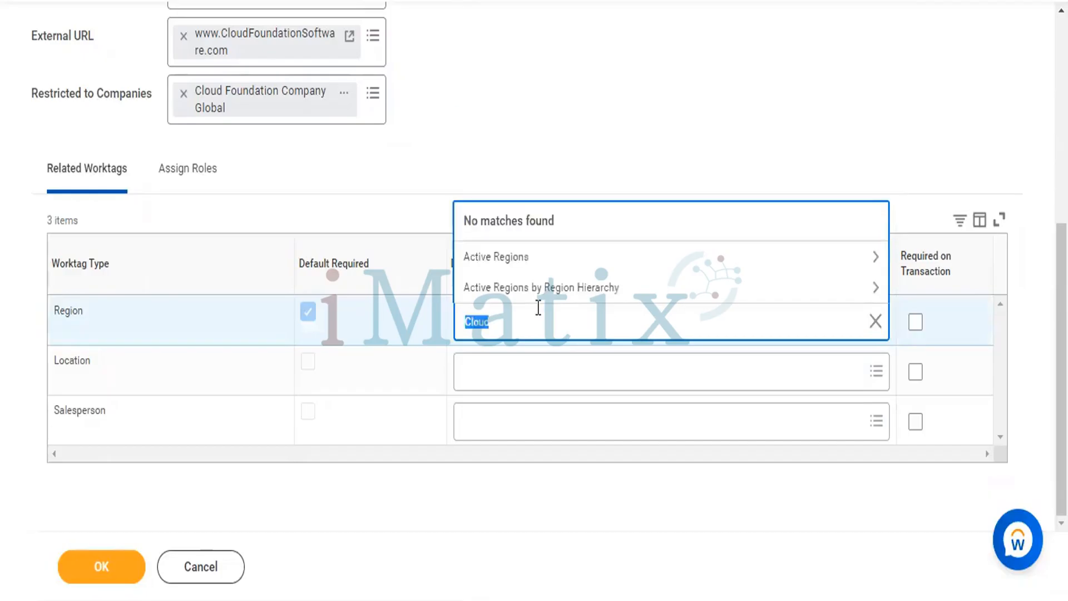
pyautogui.press('BackSpace')
pyautogui.write('cl')
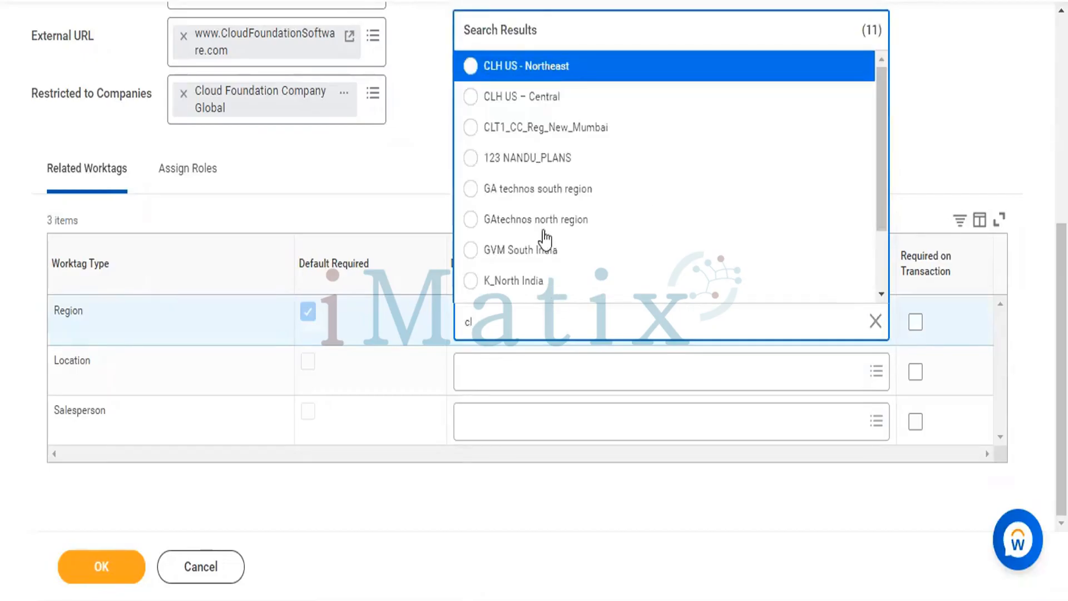
pyautogui.scroll(-2, 542, 236)
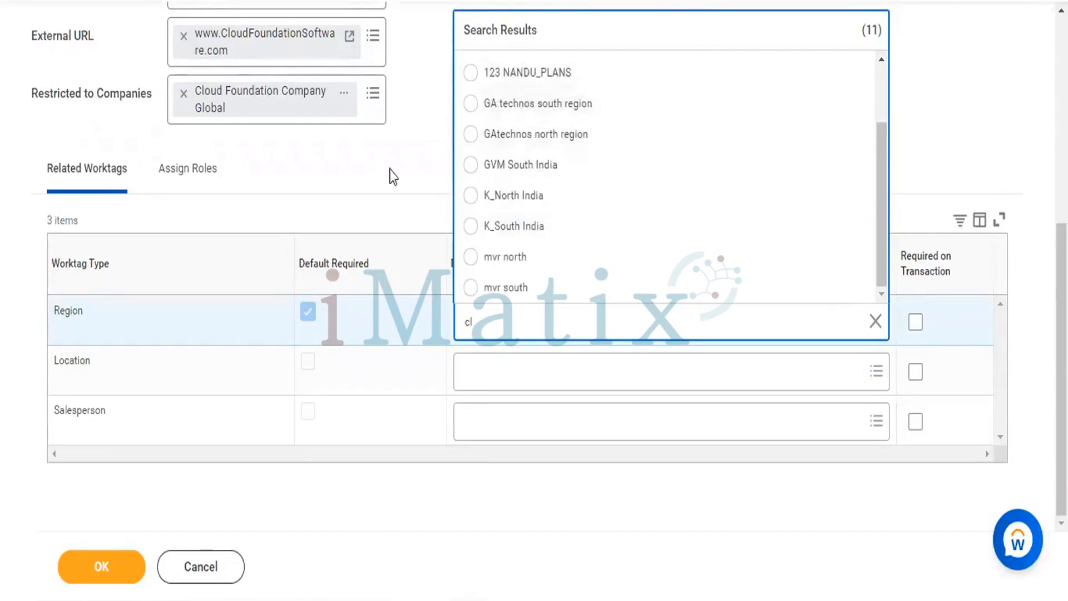
pyautogui.click(446, 224)
pyautogui.click(508, 324)
pyautogui.write('IBM')
pyautogui.press('Return')
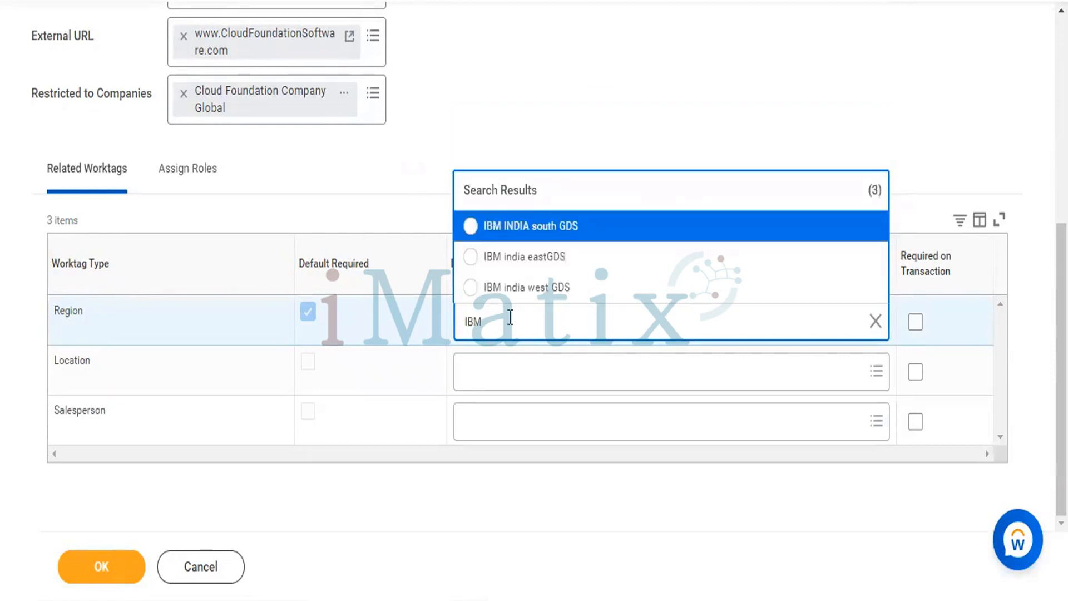
pyautogui.click(405, 172)
pyautogui.scroll(7, 407, 172)
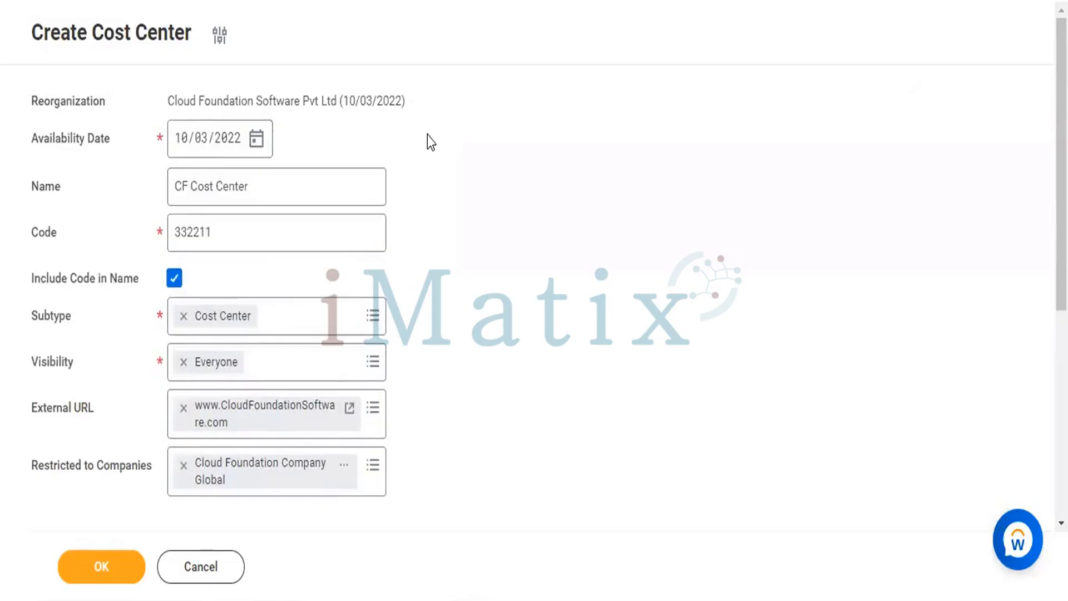
# Search the regions for IBM, set the Region default worktag to IBM INDIA south GDS, and make it required on transaction.
pyautogui.scroll(-6, 428, 135)
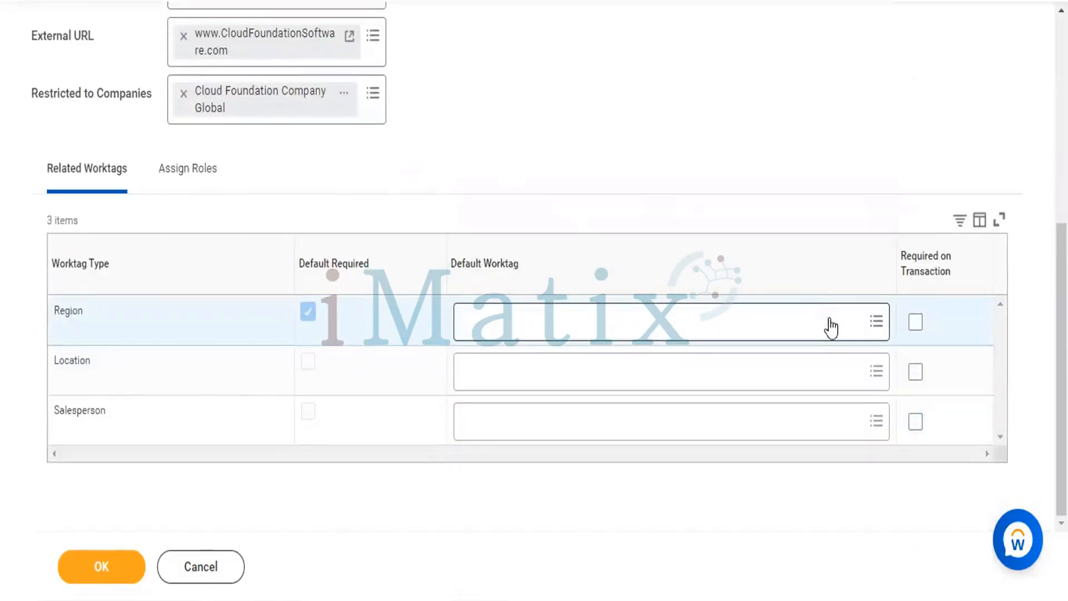
pyautogui.click(875, 323)
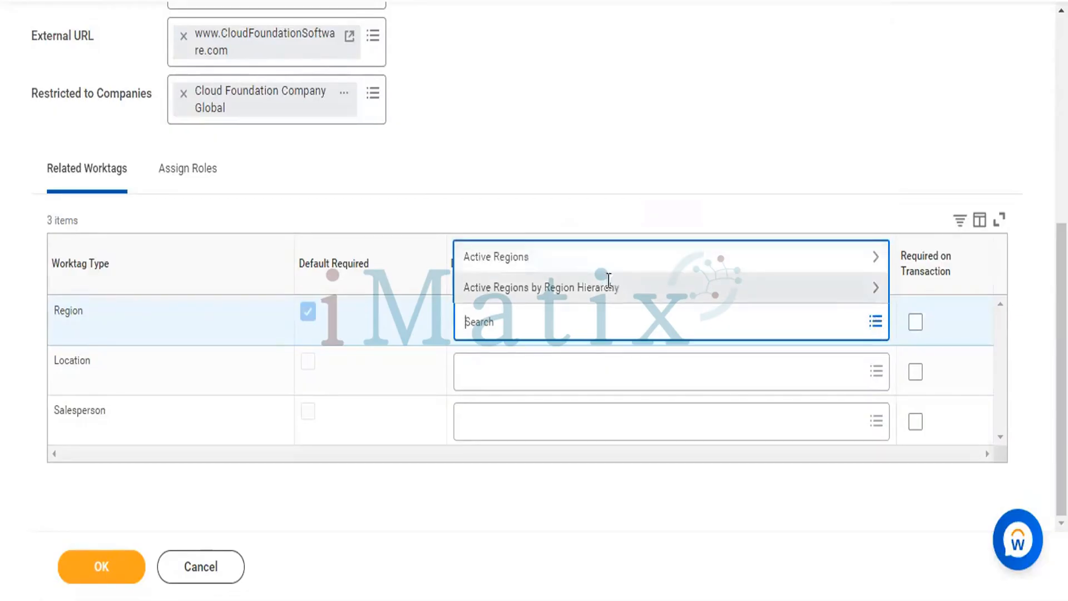
pyautogui.click(529, 326)
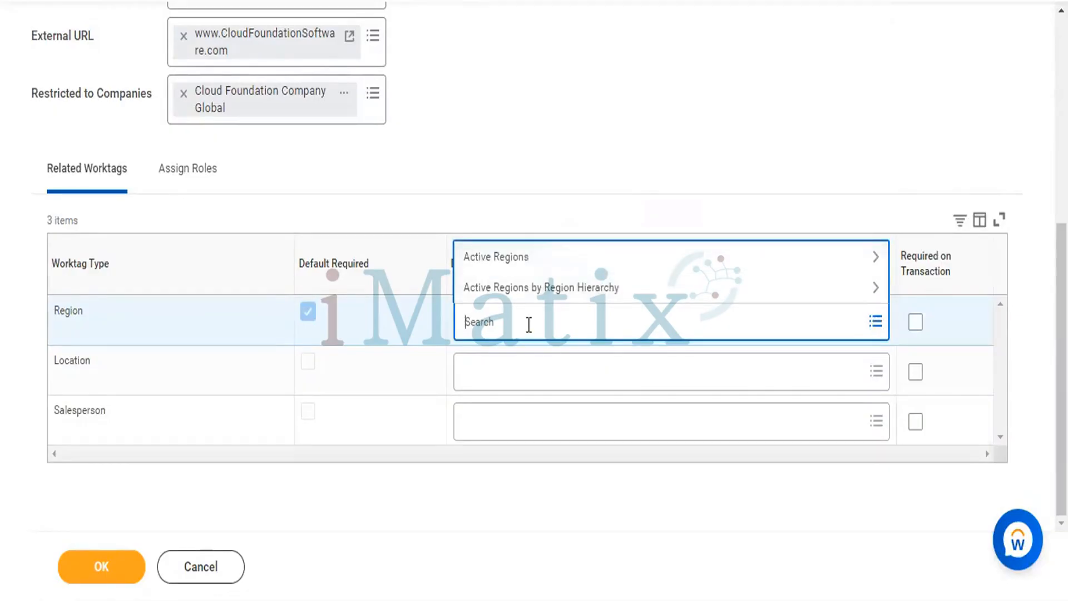
pyautogui.write('IBM')
pyautogui.press('Return')
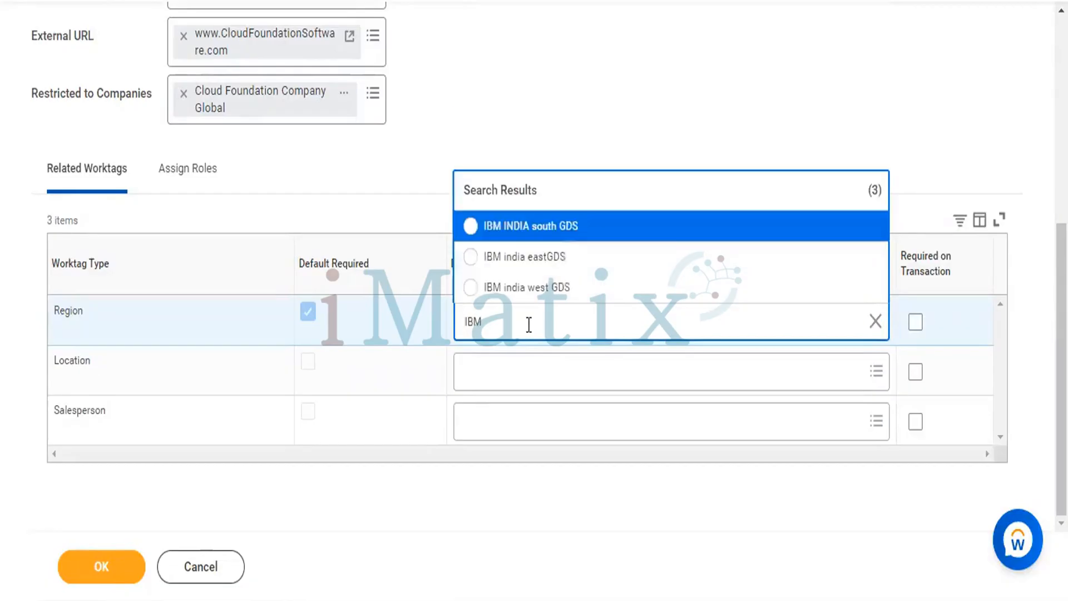
pyautogui.click(472, 227)
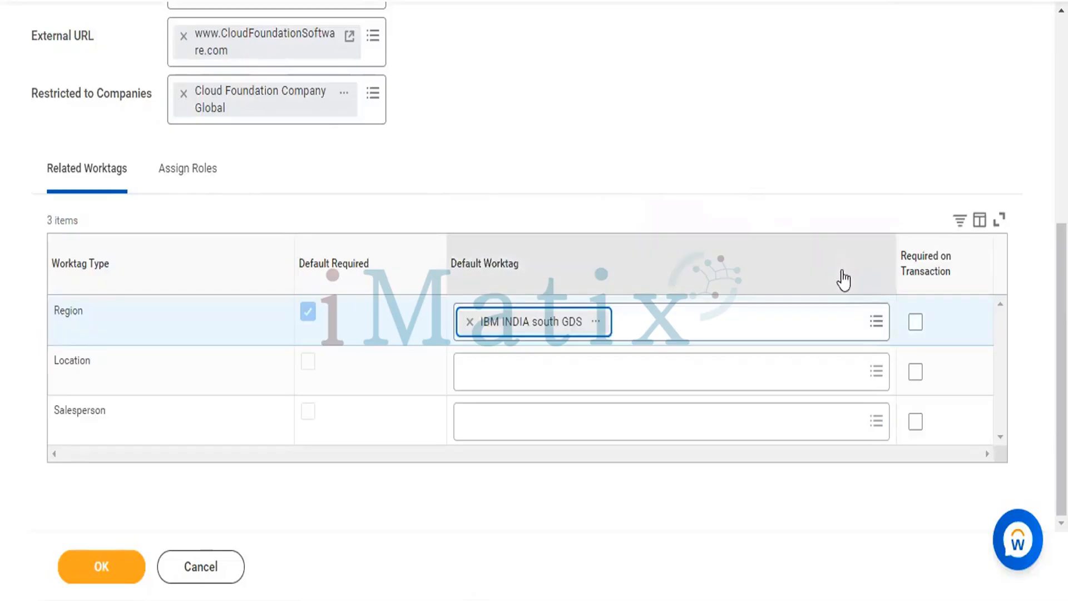
pyautogui.click(915, 323)
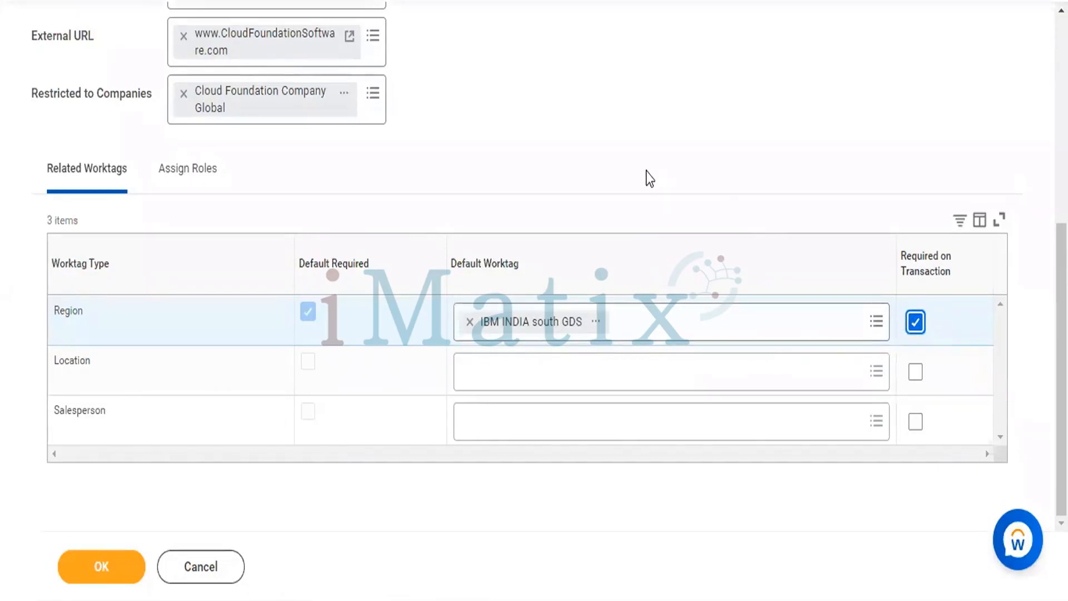
# Search the locations for HYD, set the Location default worktag to Hyderabad, and make it required on transaction.
pyautogui.click(799, 381)
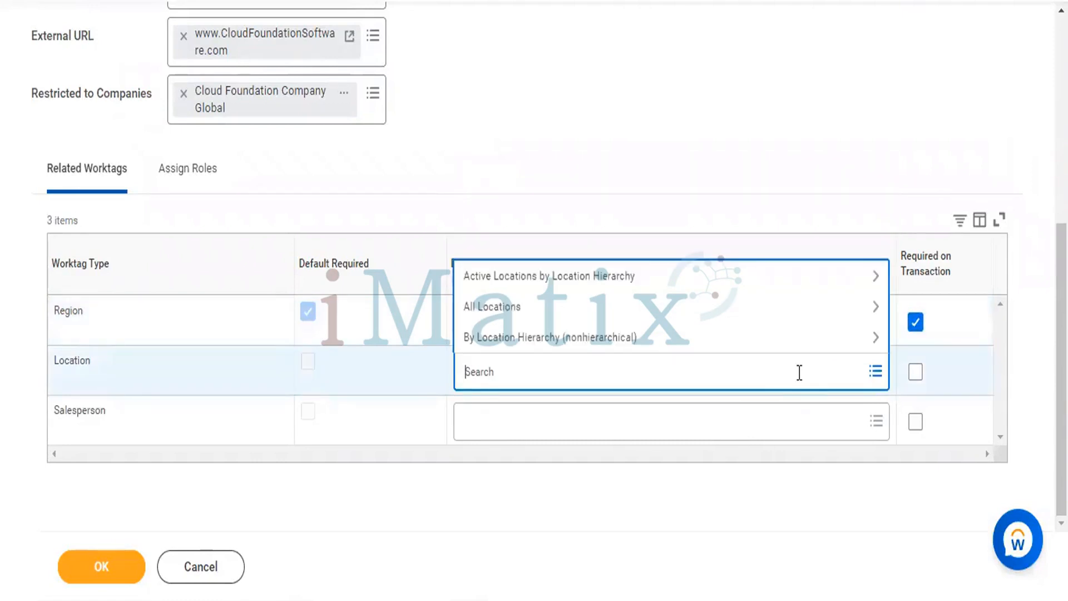
pyautogui.click(523, 308)
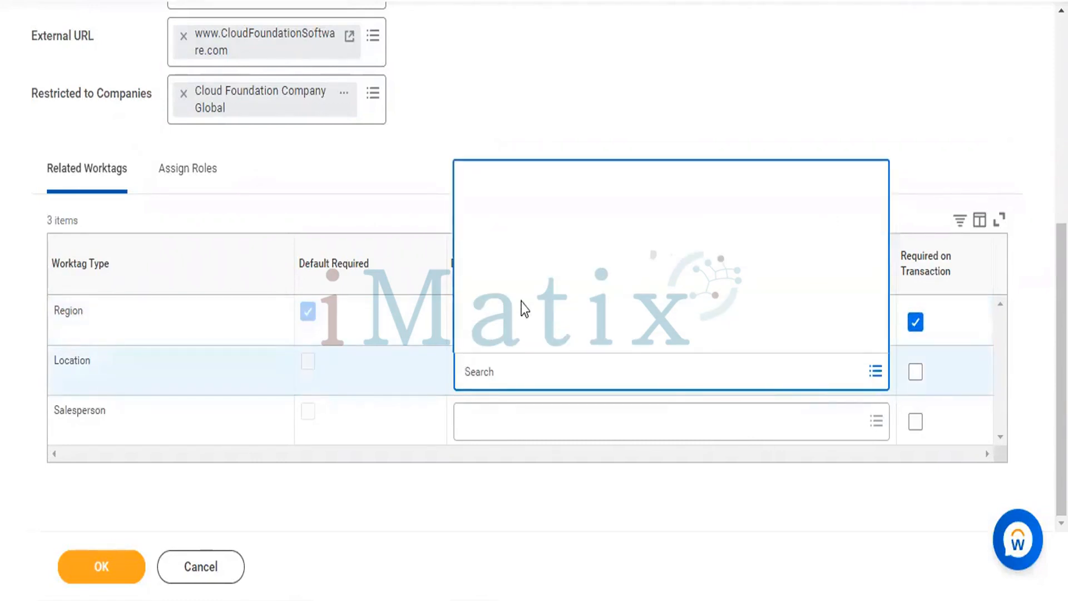
pyautogui.click(501, 379)
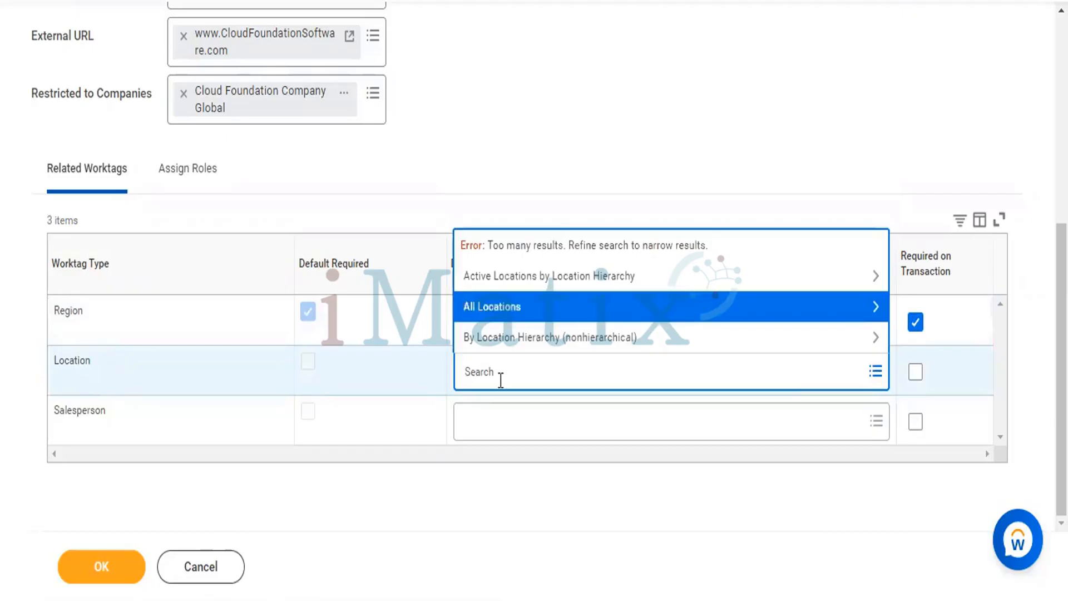
pyautogui.write('HYD')
pyautogui.press('Return')
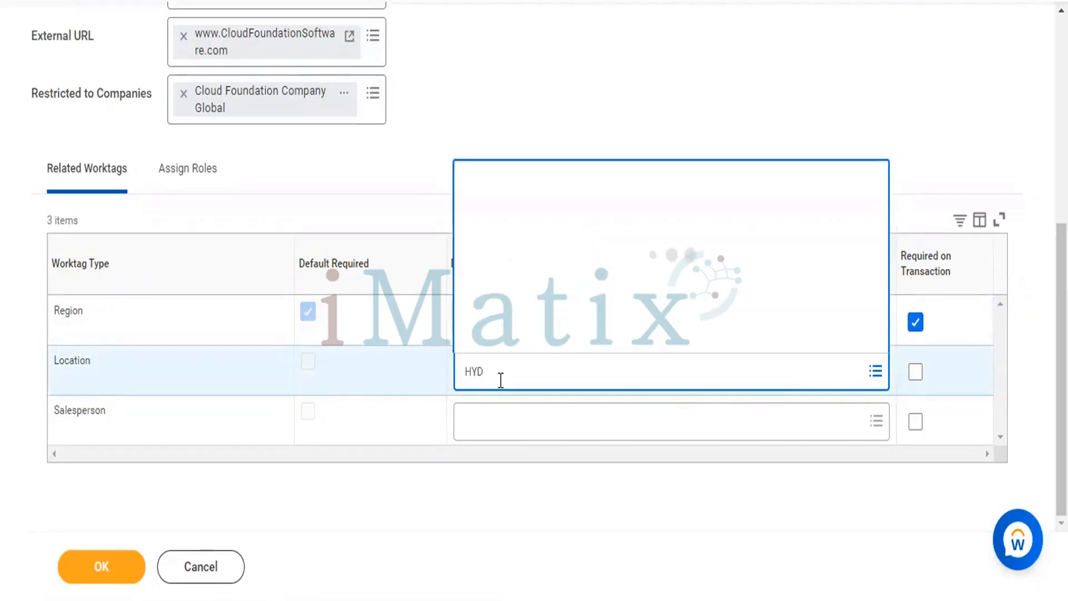
pyautogui.scroll(-5, 573, 109)
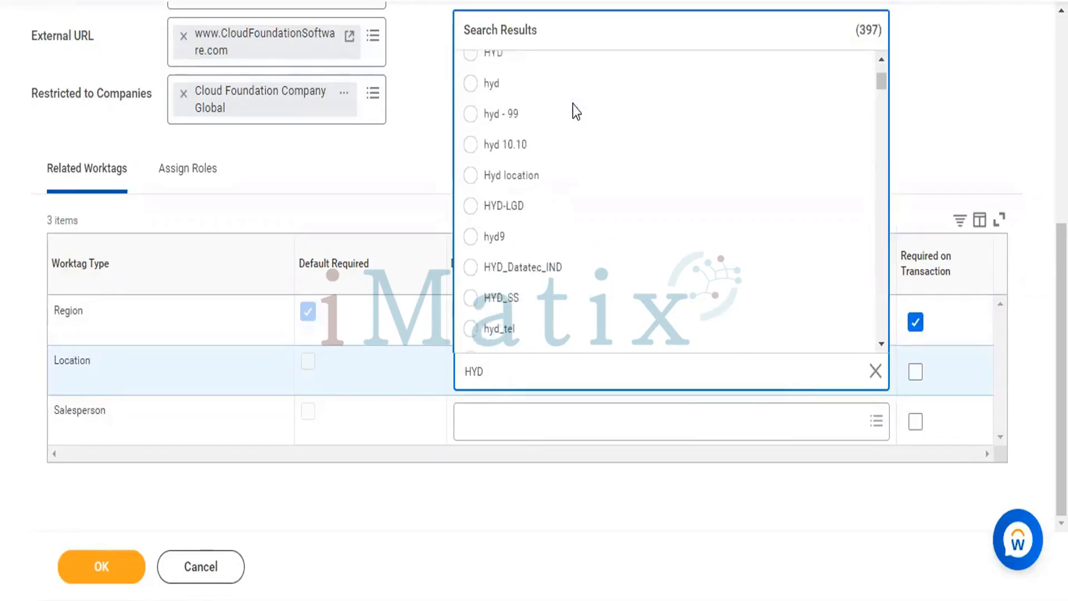
pyautogui.click(471, 244)
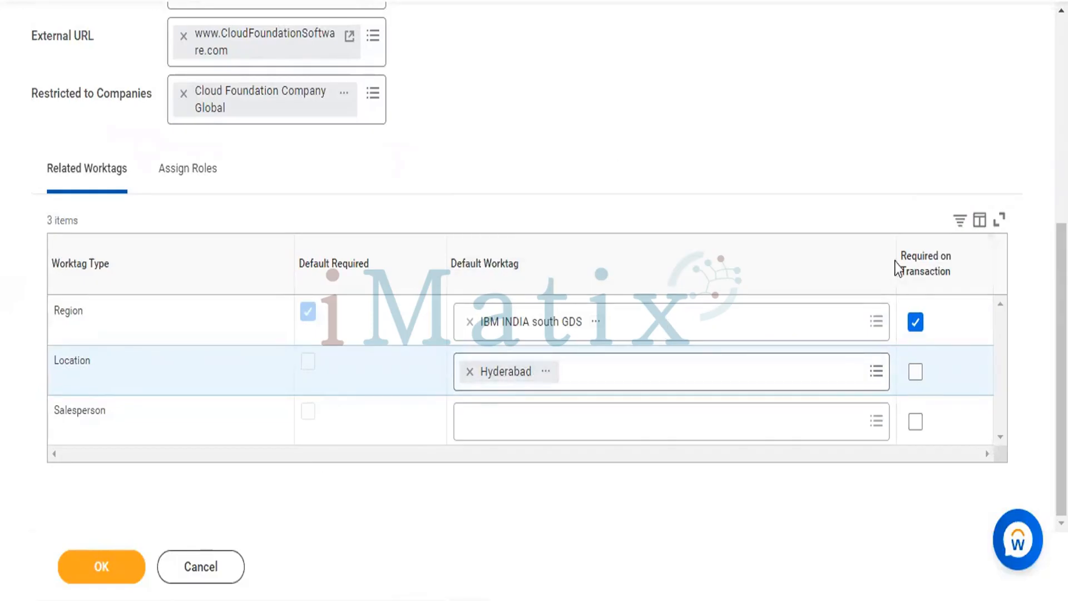
pyautogui.click(916, 372)
# Set the Salesperson default worktag to the fifth listed salesperson and make it required on transaction.
pyautogui.click(862, 432)
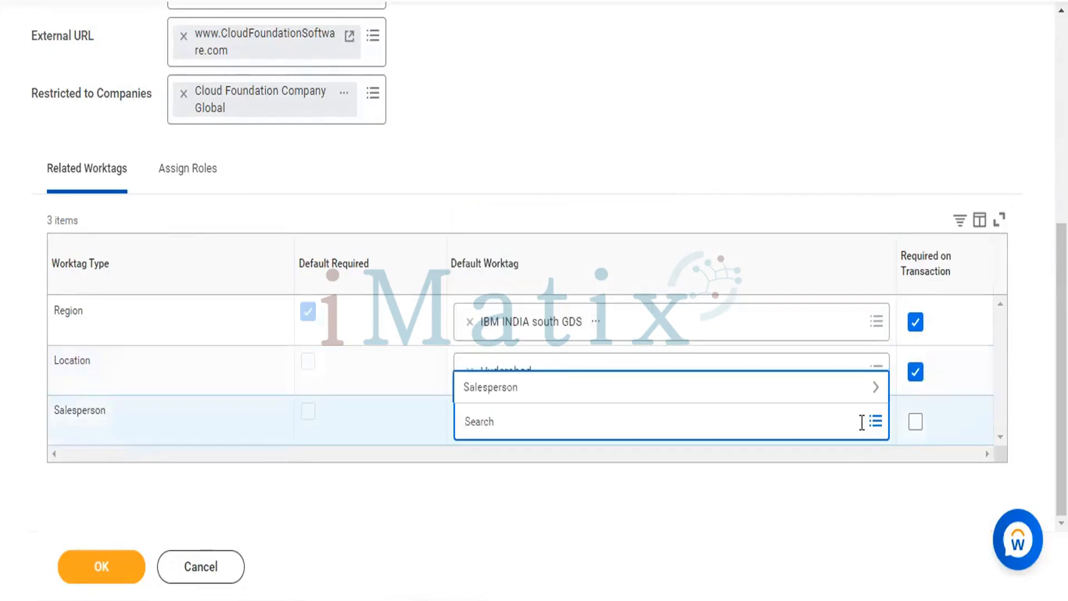
pyautogui.click(703, 397)
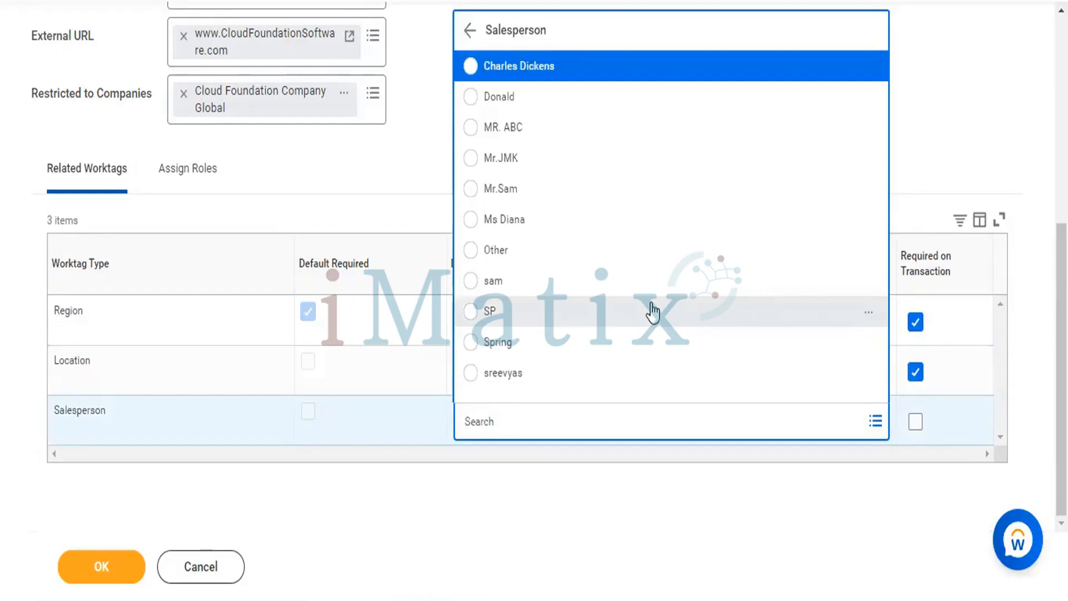
pyautogui.click(475, 196)
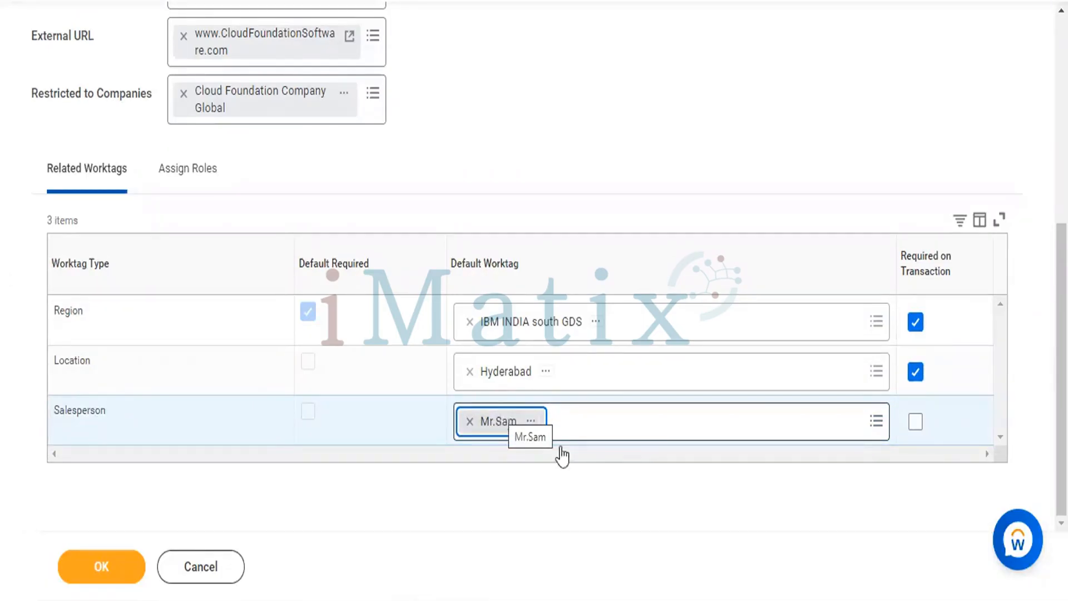
pyautogui.click(915, 423)
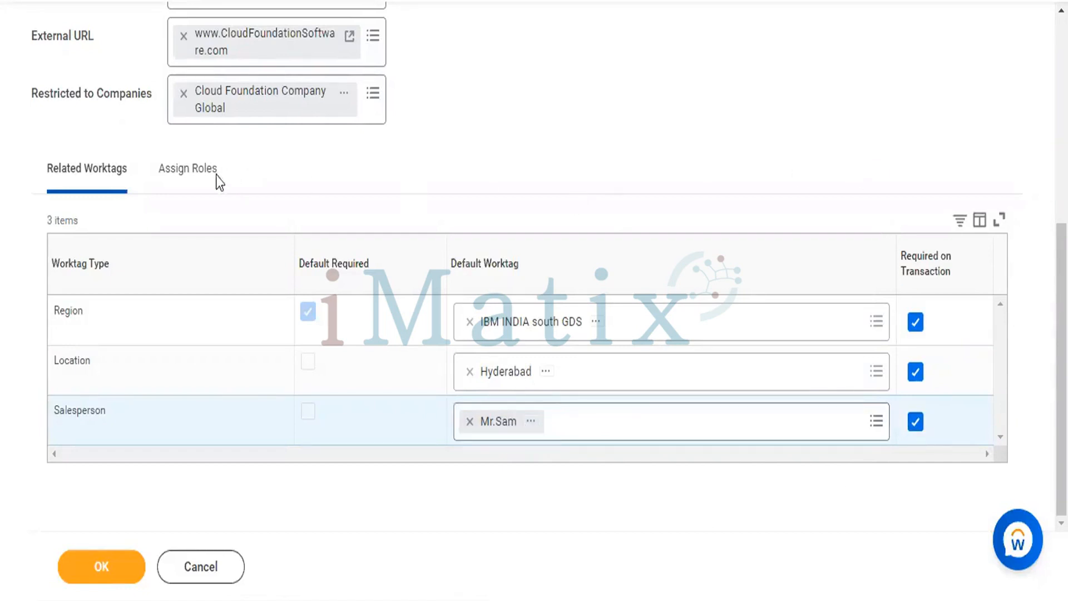
# Remove the HR Partner role from the cost center's role assignments and review the remaining roles.
pyautogui.click(201, 177)
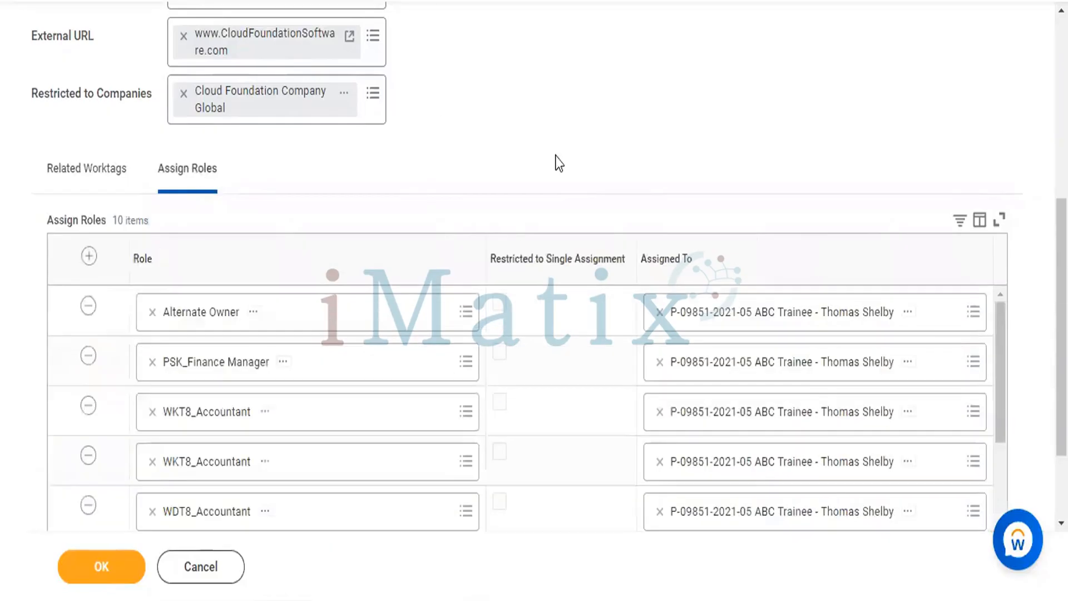
pyautogui.scroll(-2, 705, 100)
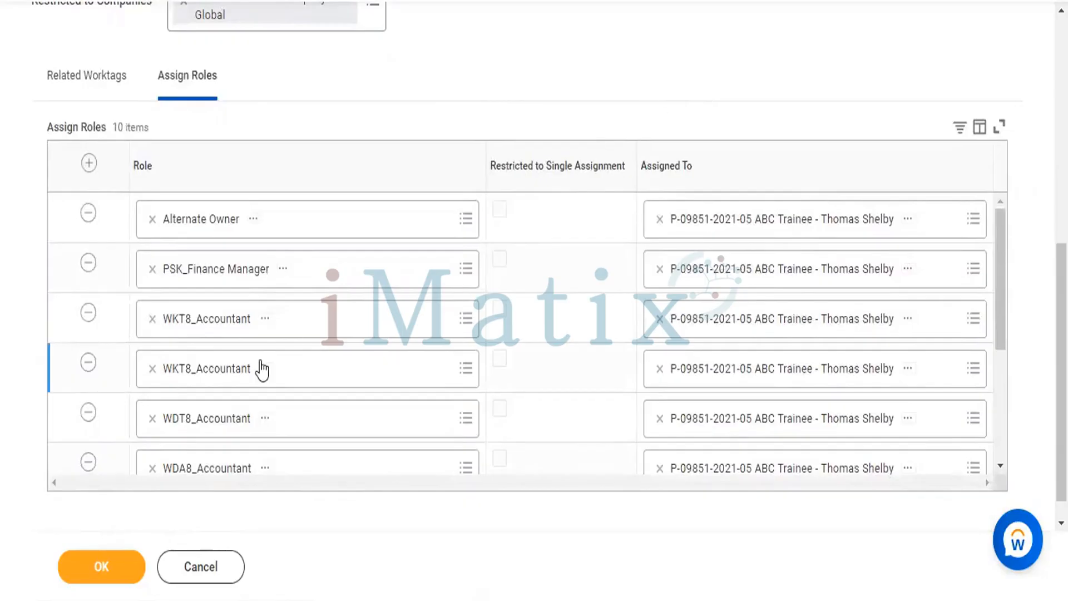
pyautogui.scroll(-1, 259, 367)
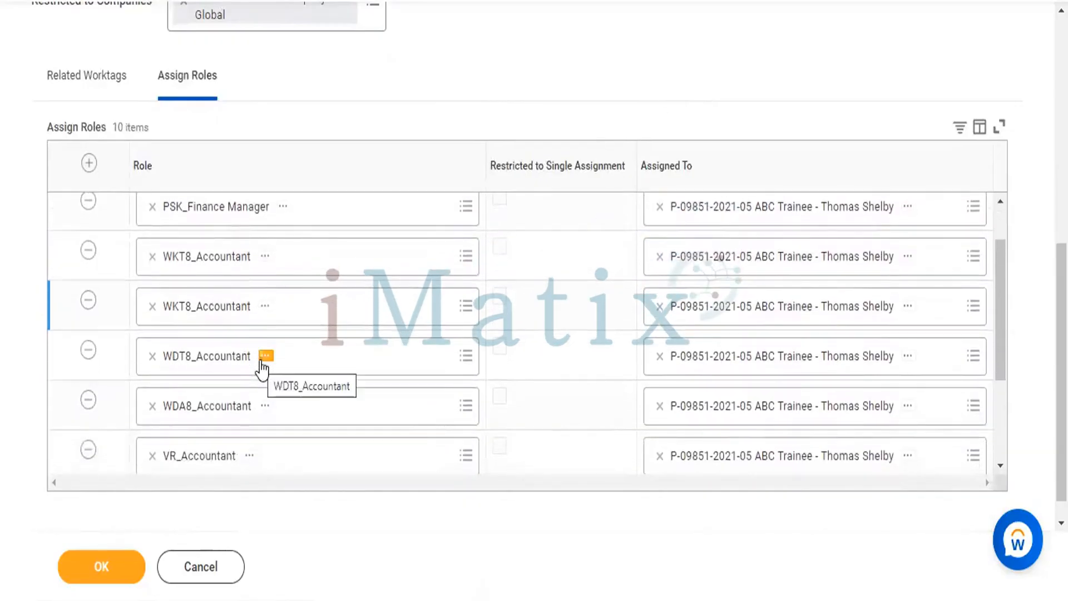
pyautogui.scroll(-3, 262, 369)
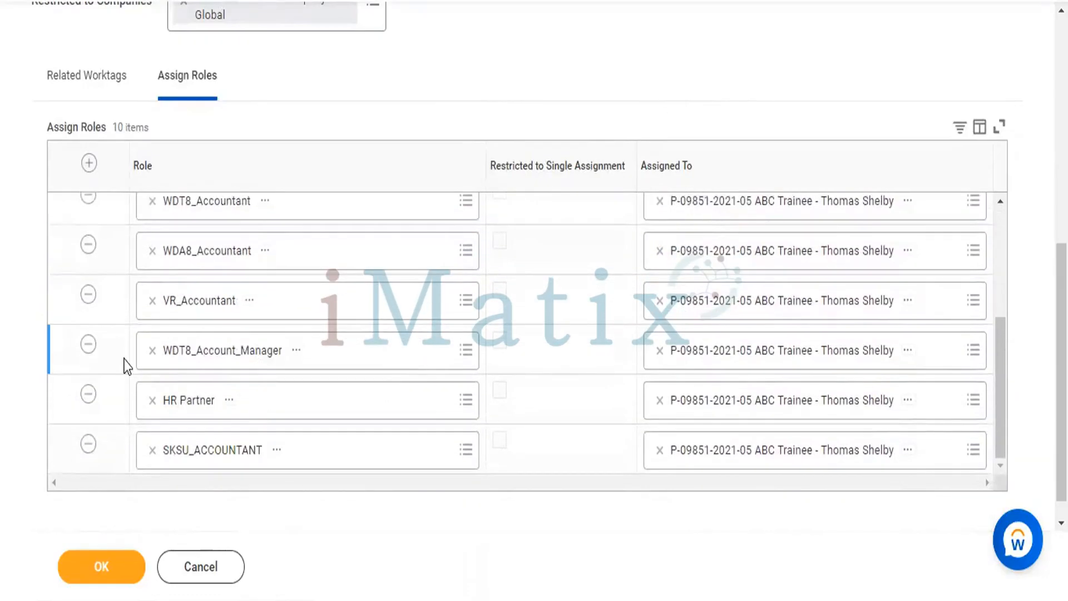
pyautogui.click(88, 396)
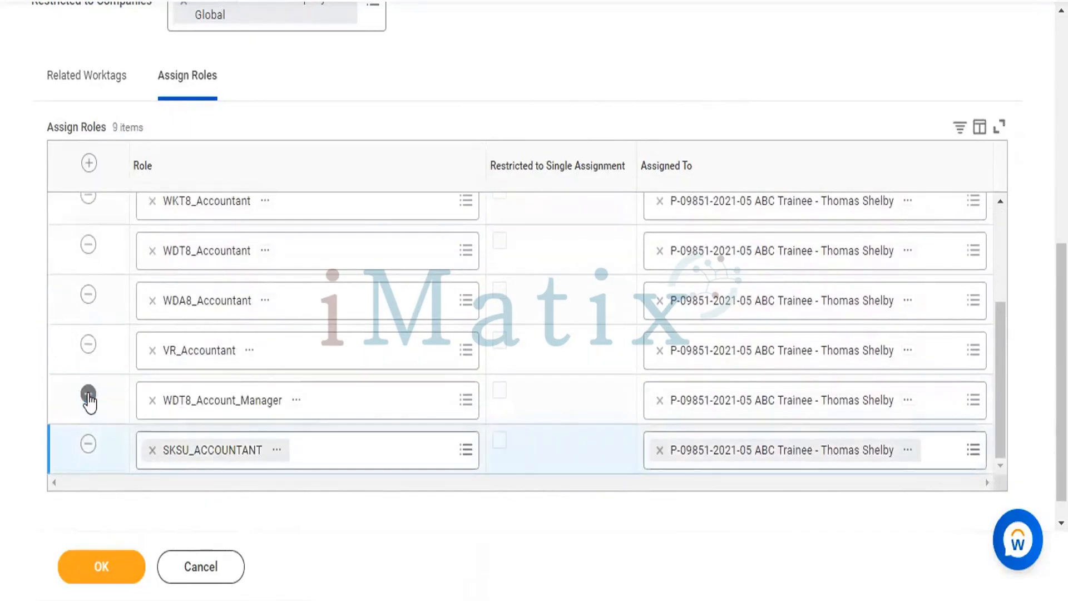
pyautogui.scroll(2, 187, 327)
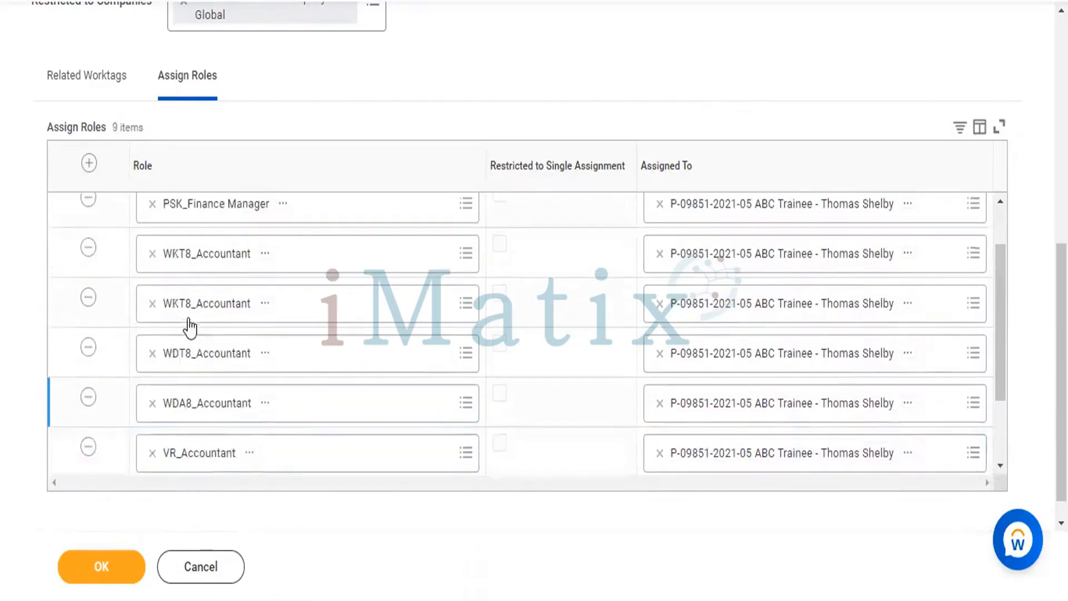
pyautogui.scroll(1, 190, 327)
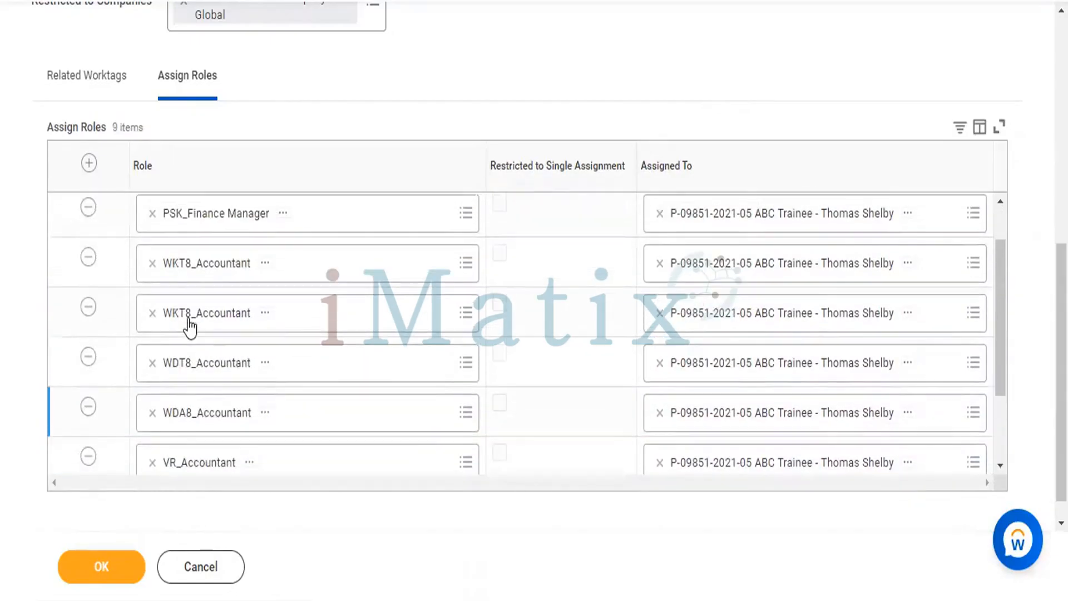
pyautogui.scroll(5, 190, 327)
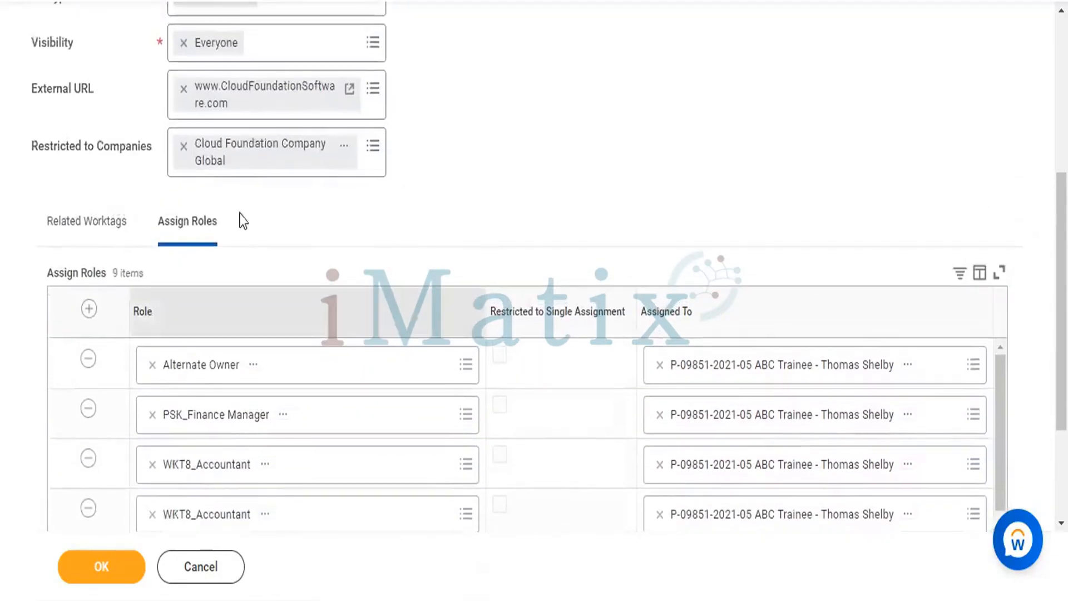
pyautogui.scroll(-3, 288, 250)
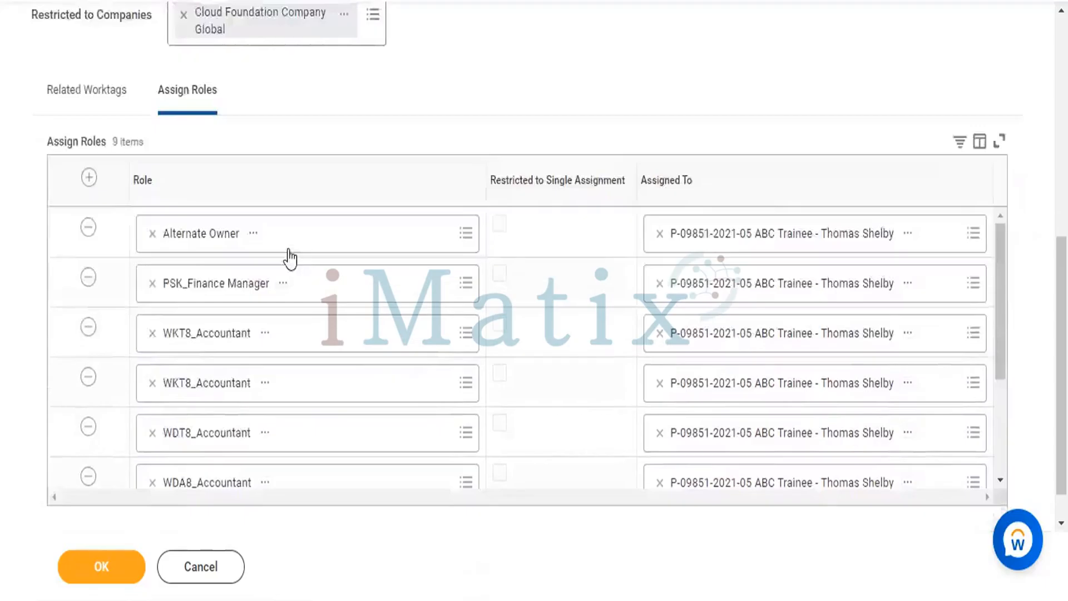
# Remove all role assignments from the cost center except Alternate Owner and VR_Accountant.
pyautogui.click(88, 275)
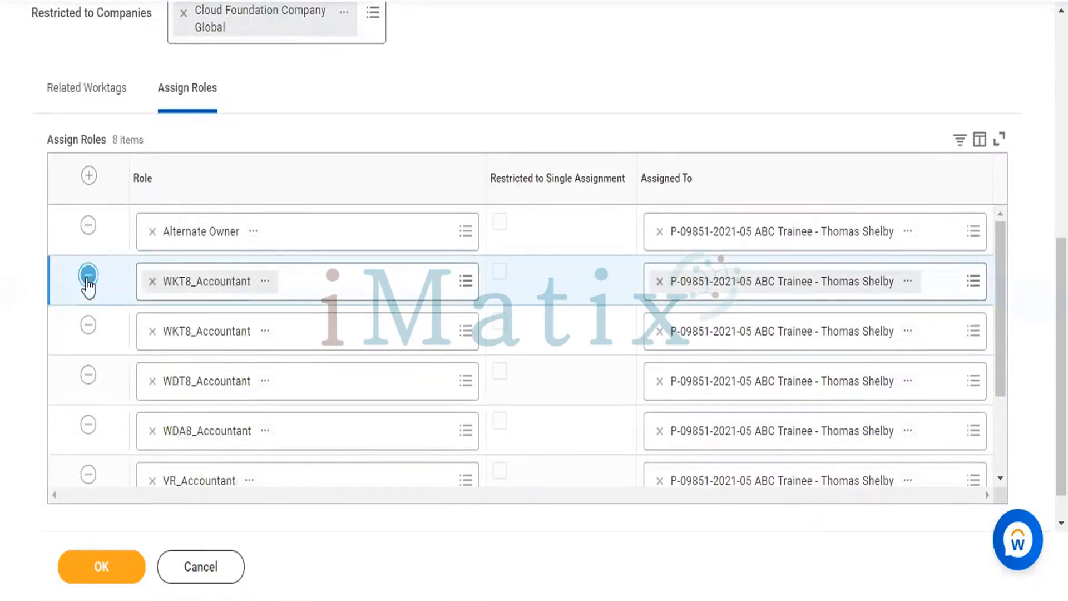
pyautogui.click(88, 275)
pyautogui.click(88, 274)
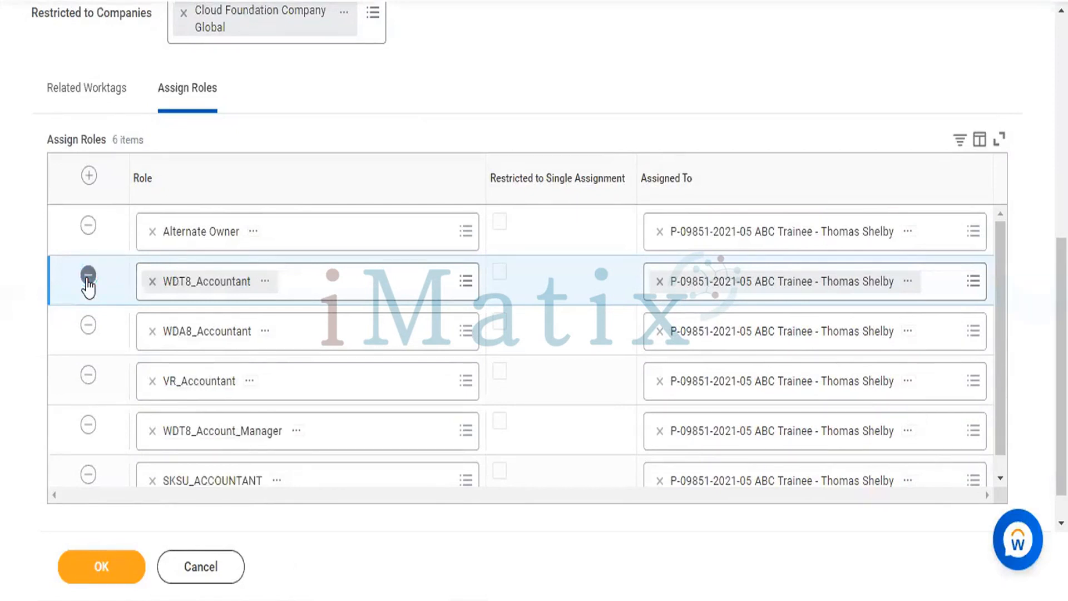
pyautogui.click(87, 275)
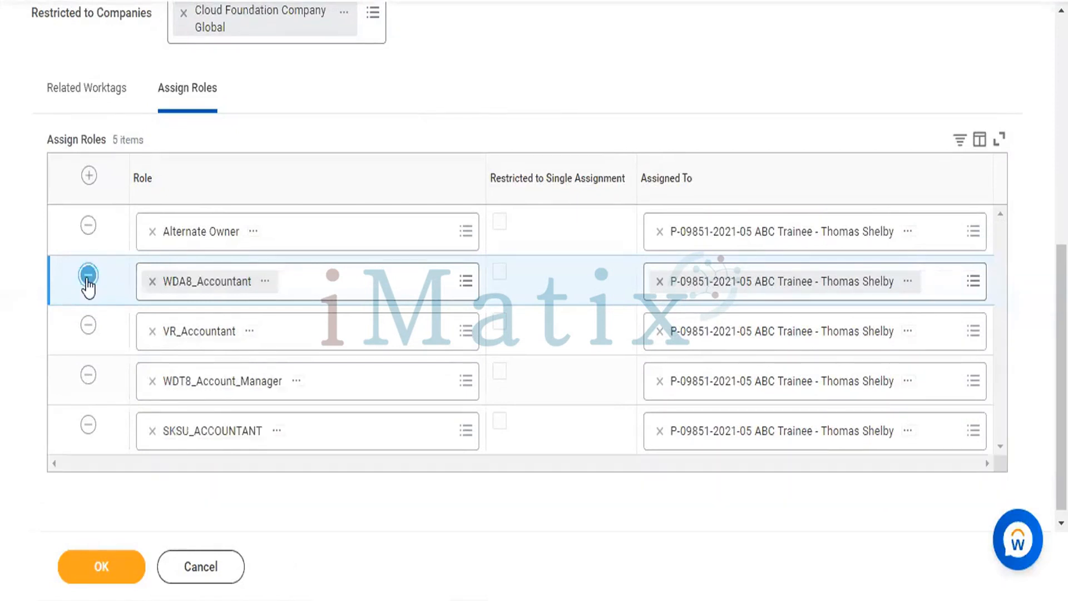
pyautogui.click(88, 276)
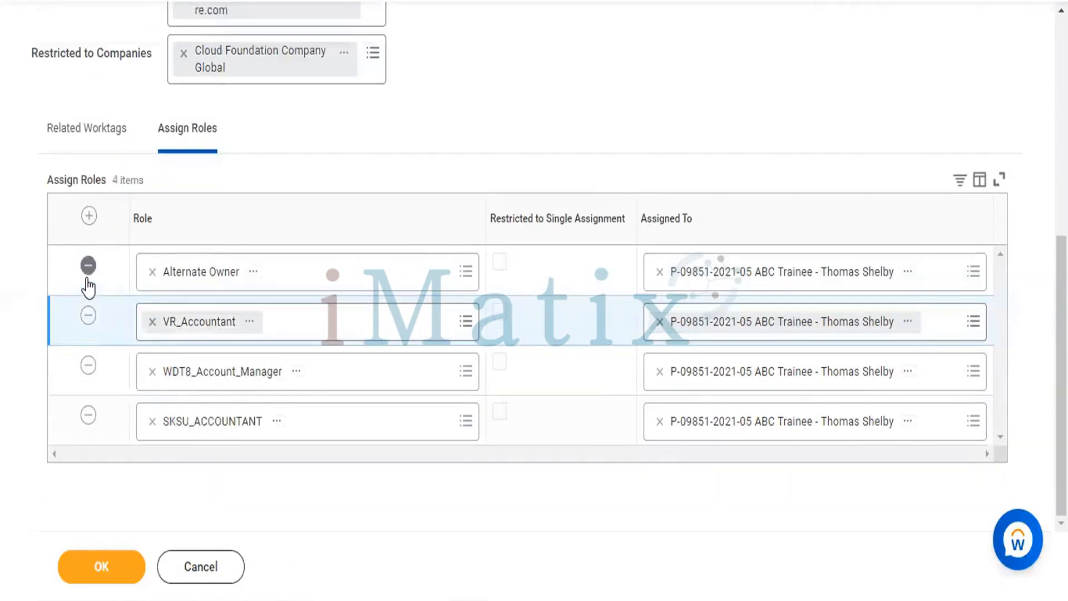
pyautogui.click(88, 367)
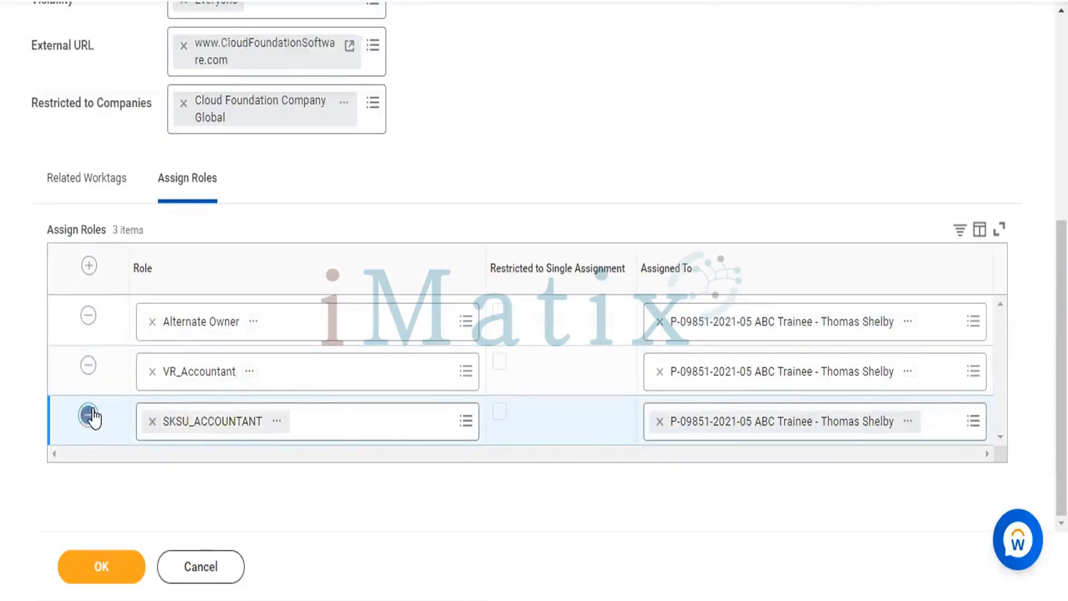
pyautogui.click(88, 415)
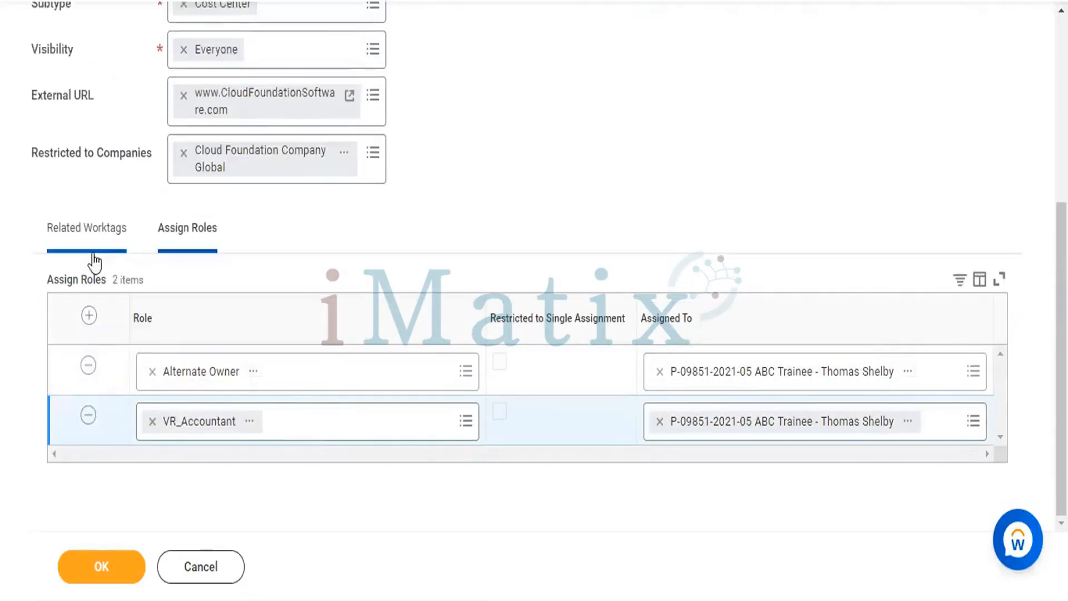
# Add two blank rows to the cost center's role assignments.
pyautogui.click(89, 316)
pyautogui.click(89, 315)
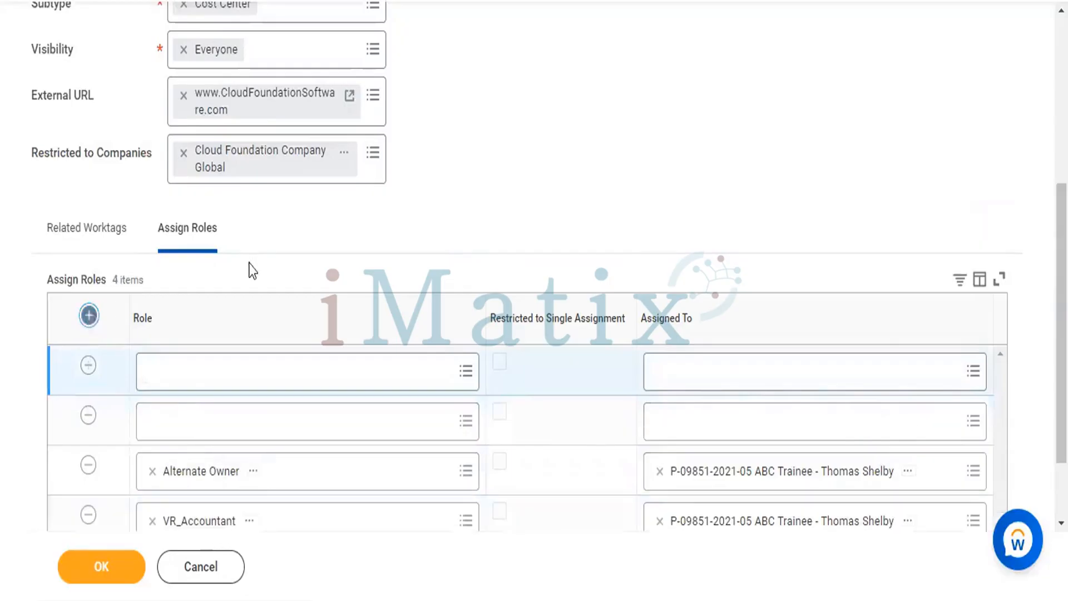
pyautogui.scroll(-2, 612, 119)
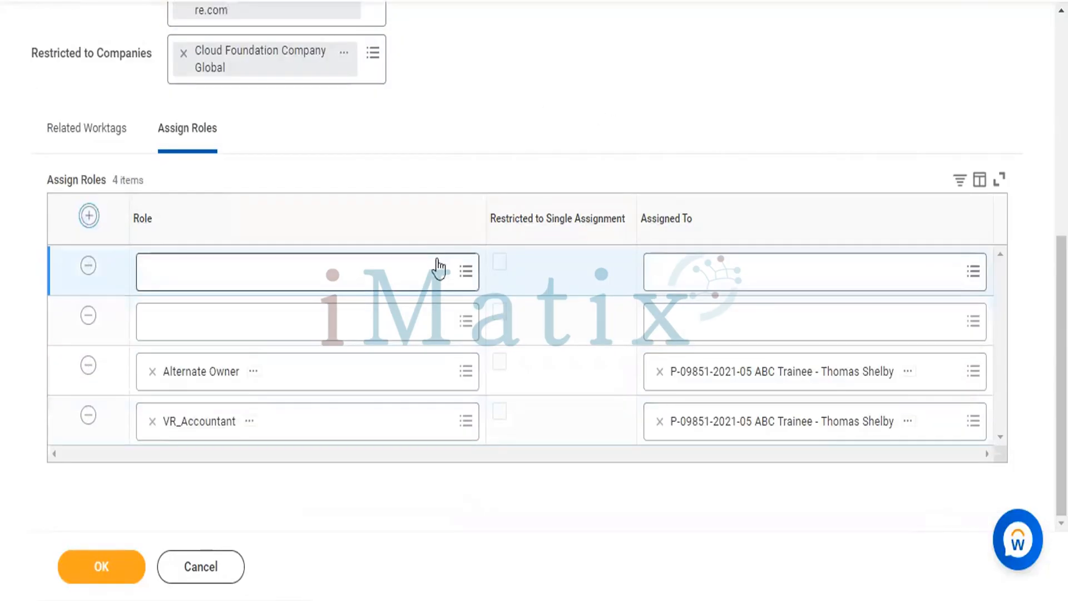
pyautogui.click(450, 281)
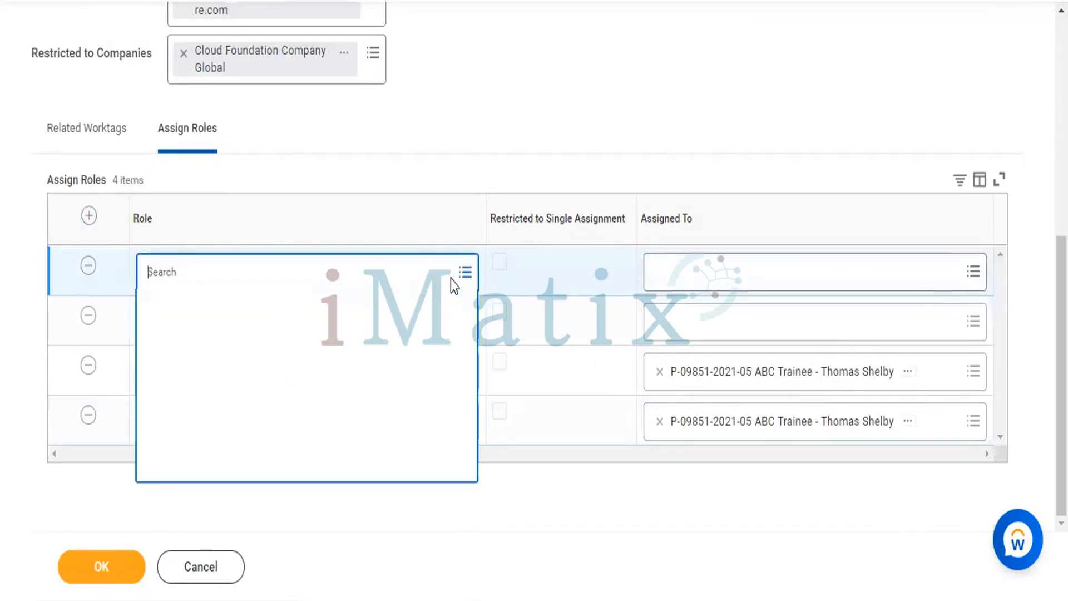
pyautogui.write('pa')
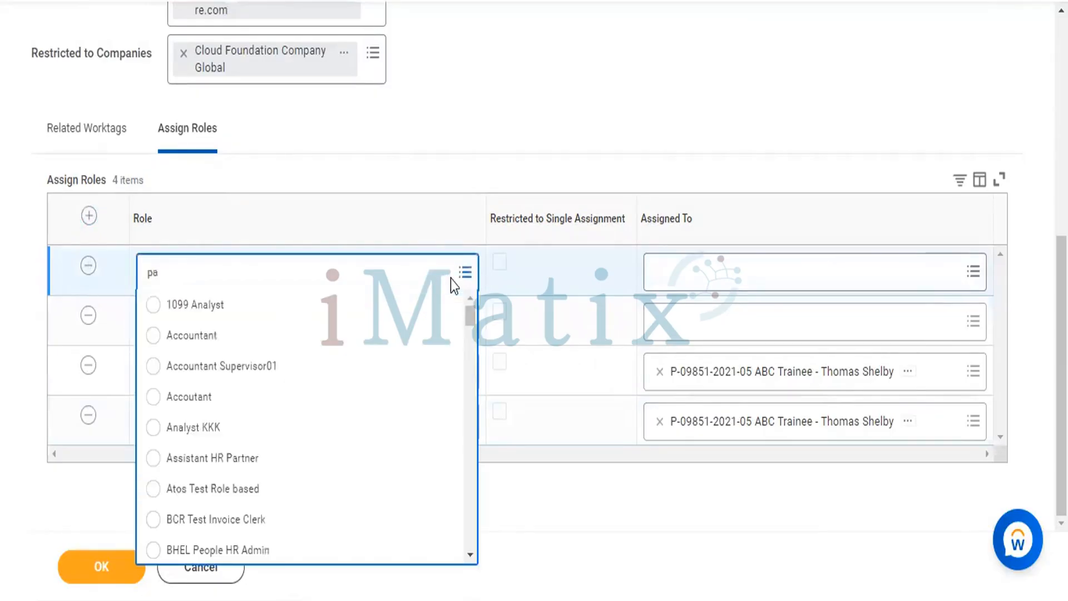
pyautogui.press('BackSpace')
pyautogui.press('BackSpace')
pyautogui.write('Payroll')
pyautogui.press('Return')
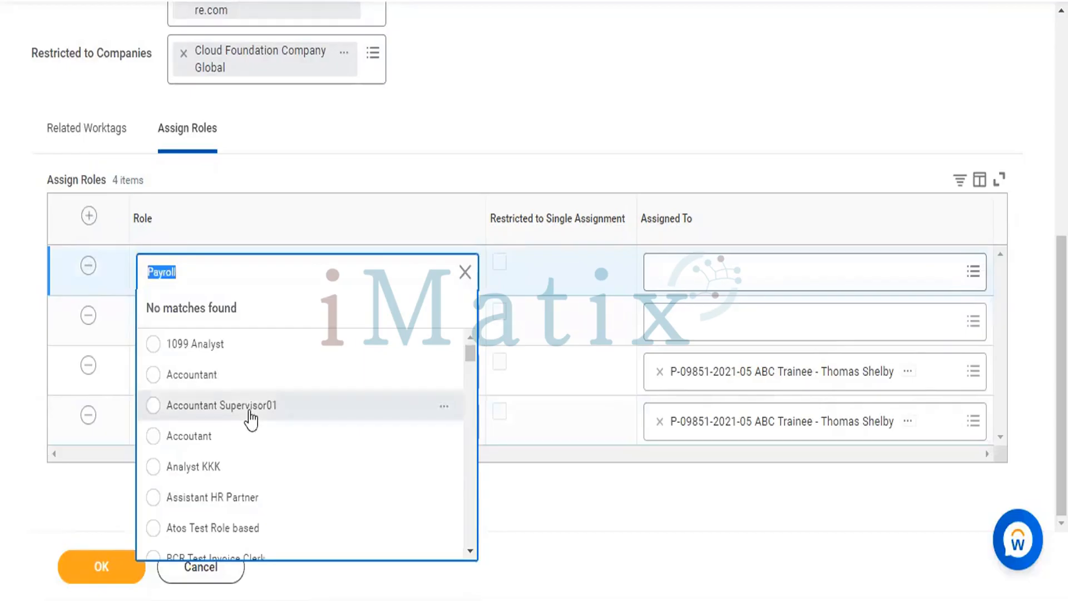
pyautogui.press('BackSpace')
pyautogui.click(251, 405)
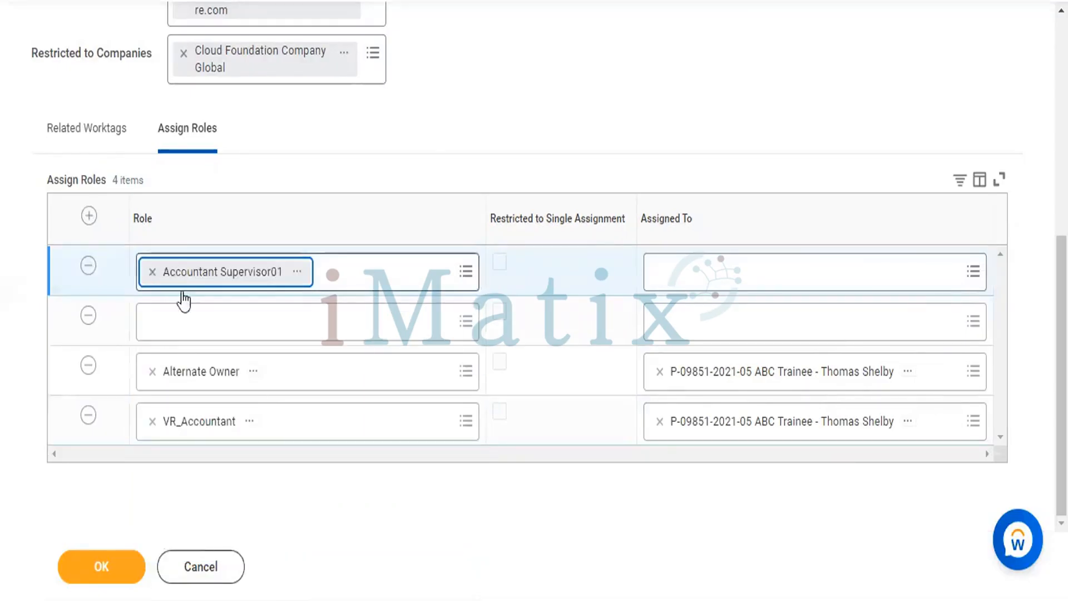
pyautogui.click(151, 272)
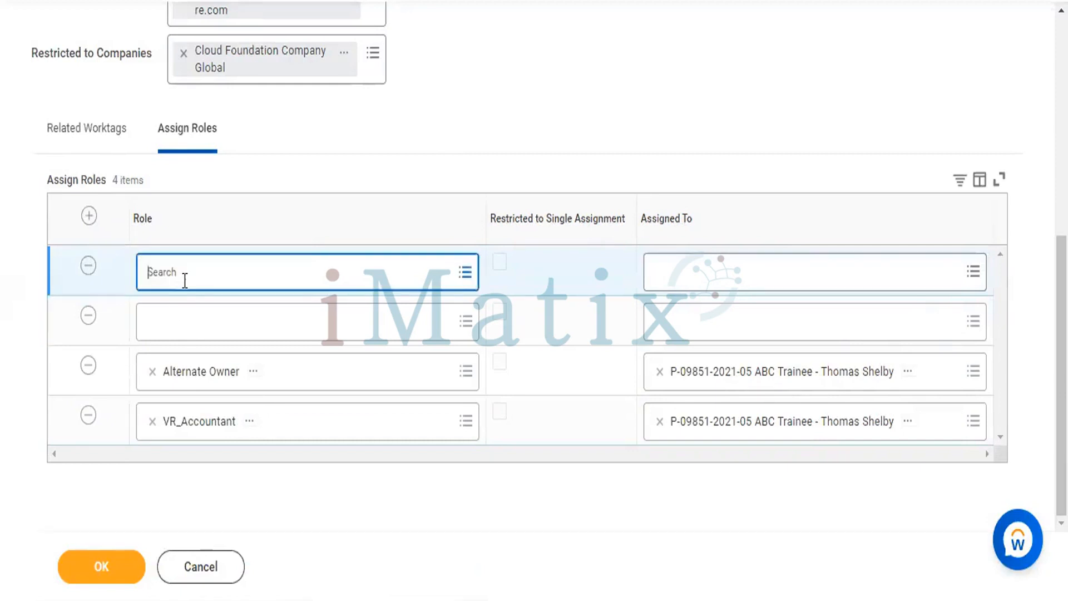
# Search the roles for Pay and set the first new row's role to Accountant.
pyautogui.write('Pay')
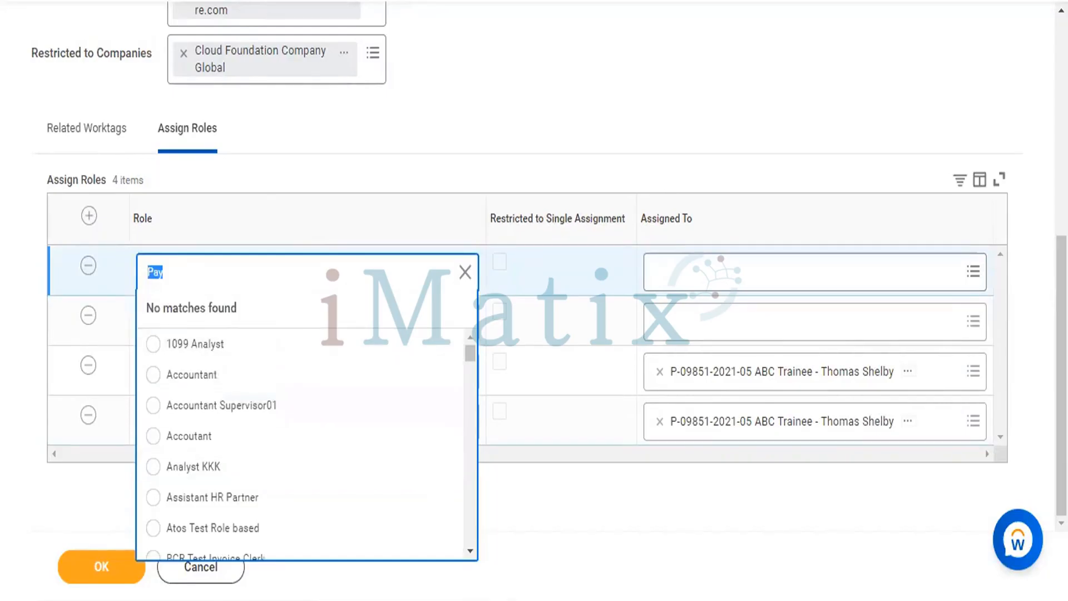
pyautogui.press('BackSpace')
pyautogui.click(153, 375)
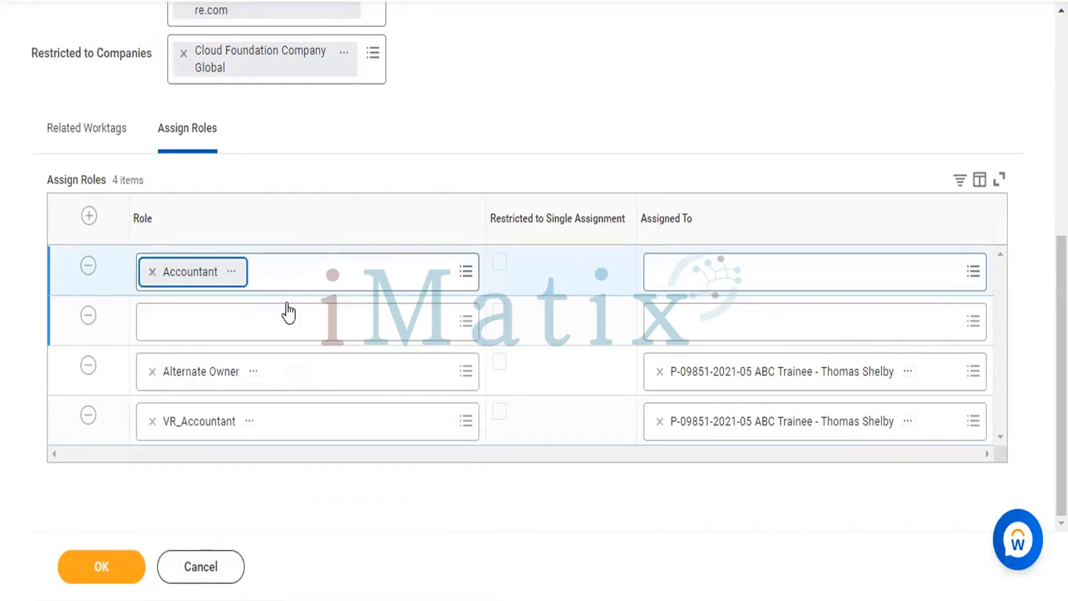
# Search the roles for Fin and set the second new row's role to Finance Manager.
pyautogui.click(298, 320)
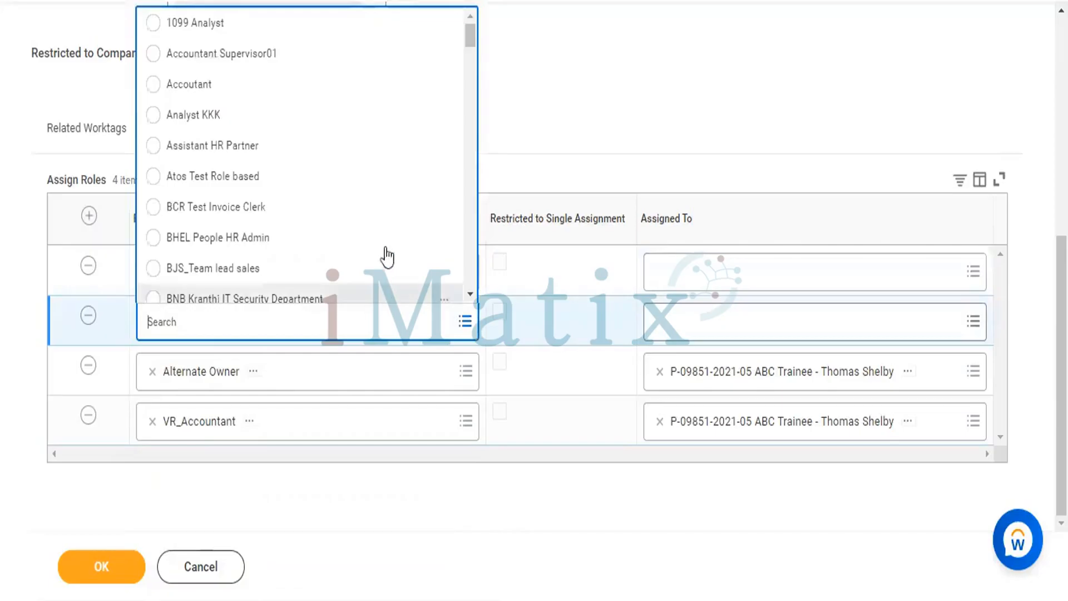
pyautogui.write('Acc')
pyautogui.press('BackSpace')
pyautogui.press('BackSpace')
pyautogui.press('BackSpace')
pyautogui.write('Fin')
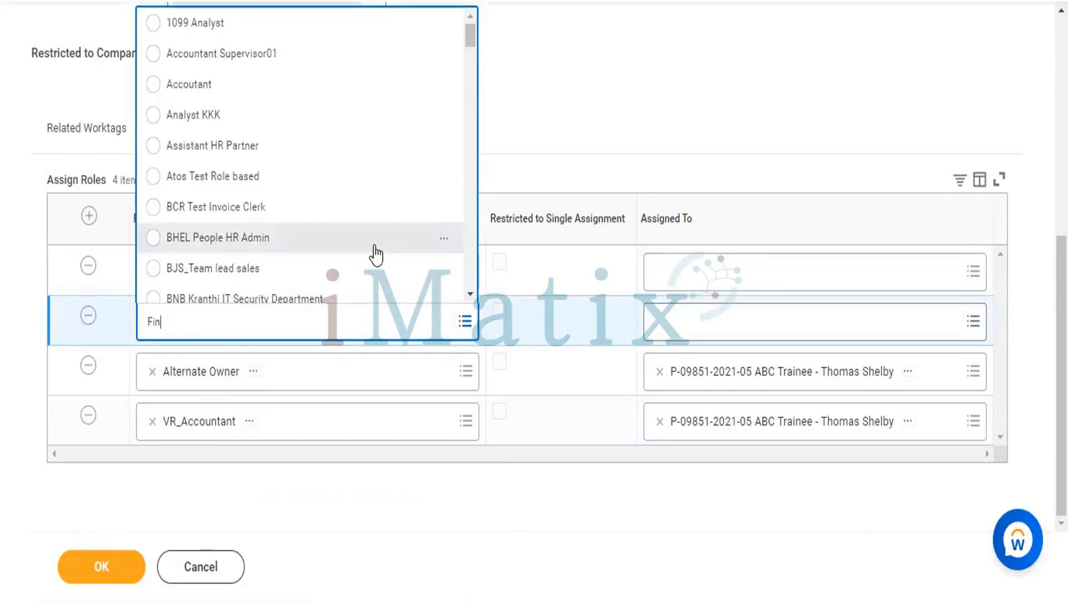
pyautogui.press('Return')
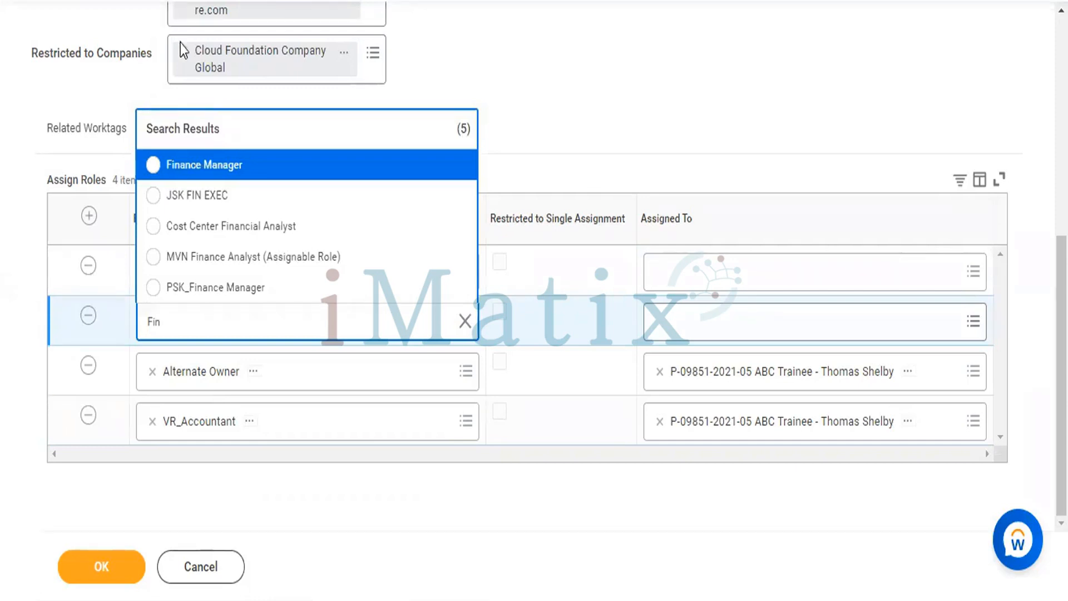
pyautogui.click(152, 165)
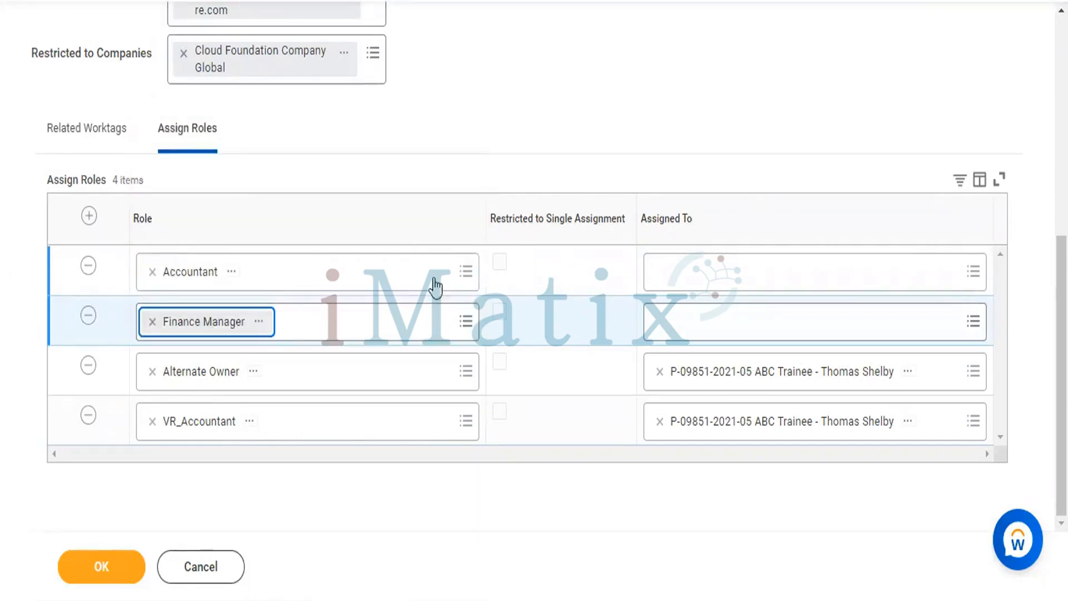
# Search the assignees by name and assign the Accountant role to the PRINCIPAL position.
pyautogui.click(971, 278)
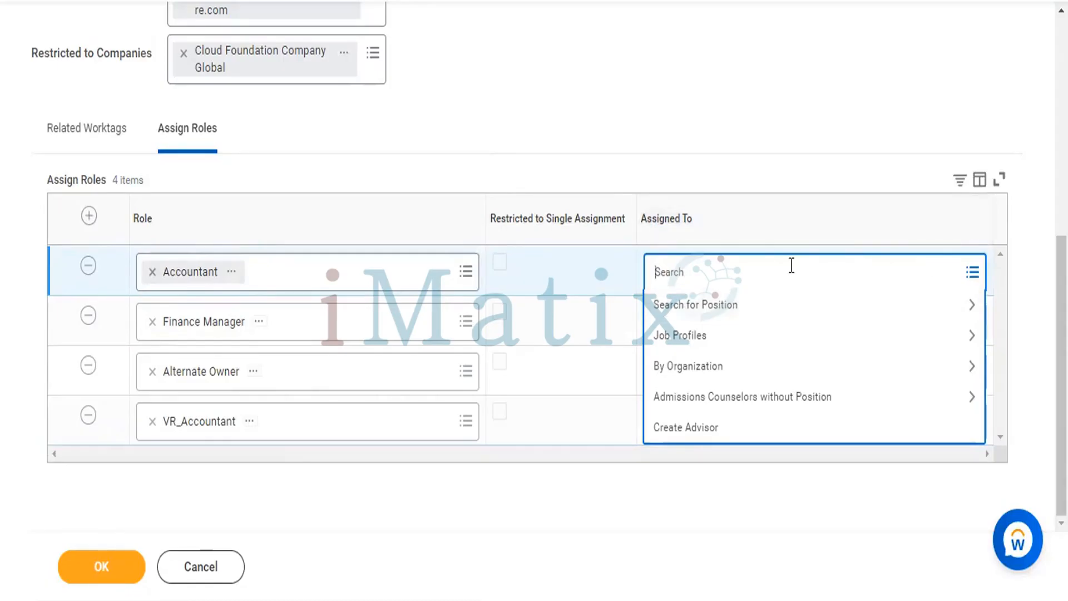
pyautogui.write('Tho')
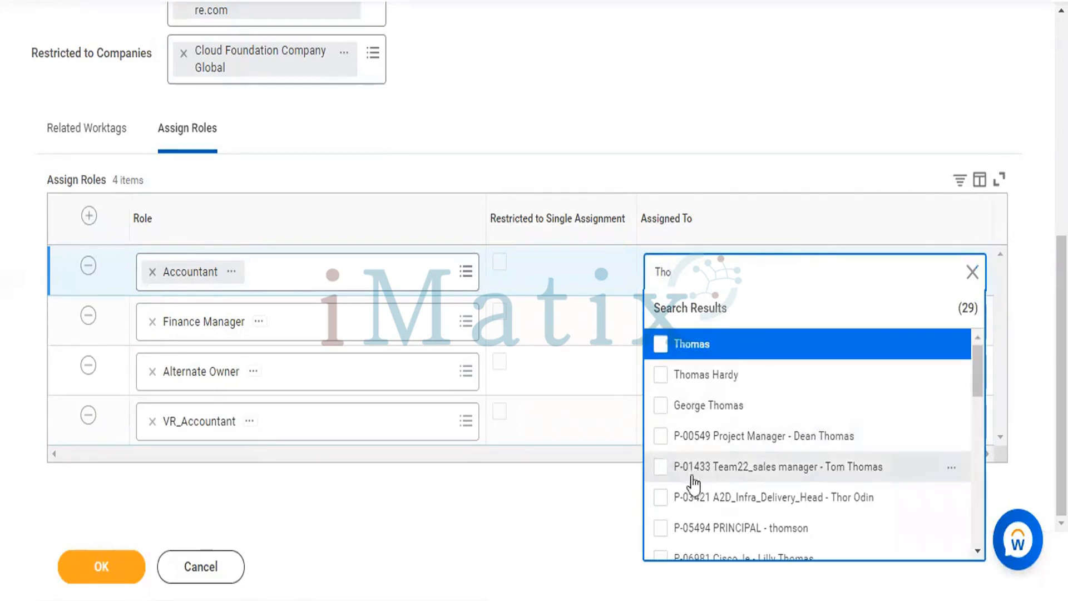
pyautogui.scroll(-3, 706, 479)
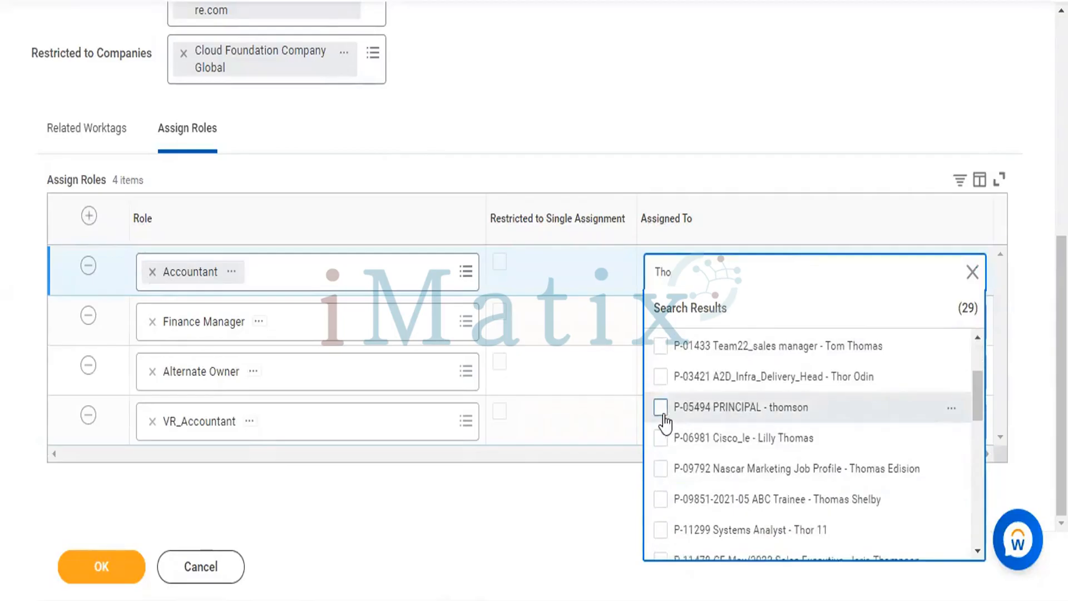
pyautogui.click(663, 414)
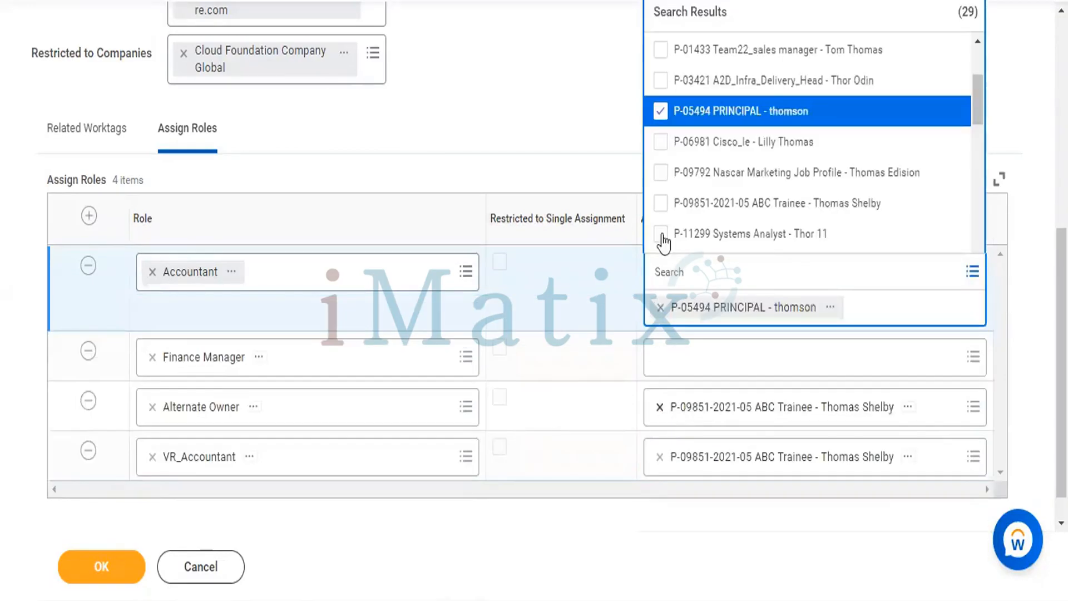
pyautogui.click(672, 372)
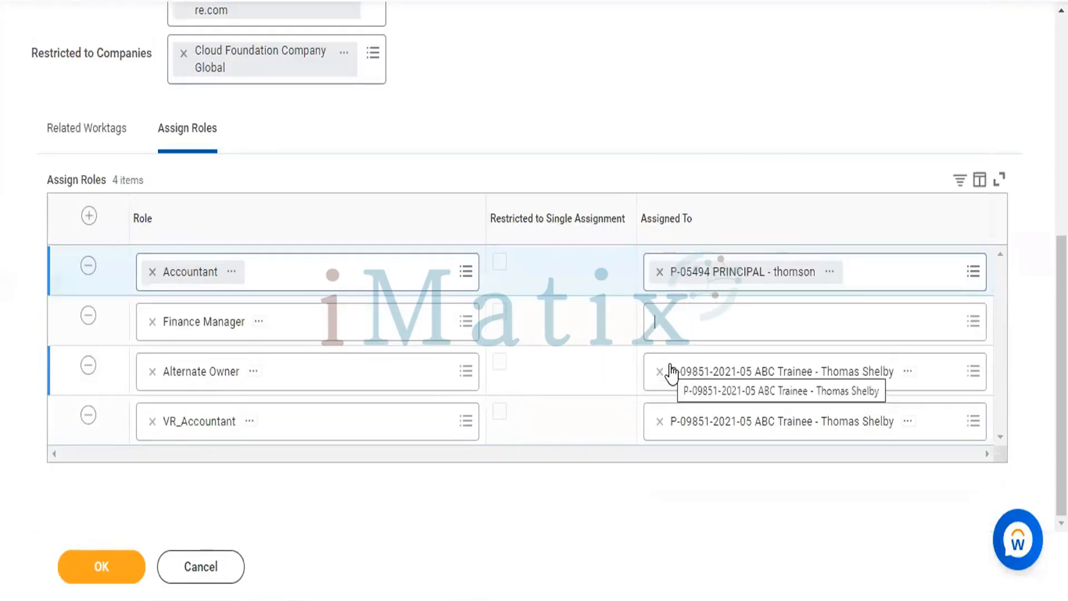
pyautogui.click(671, 371)
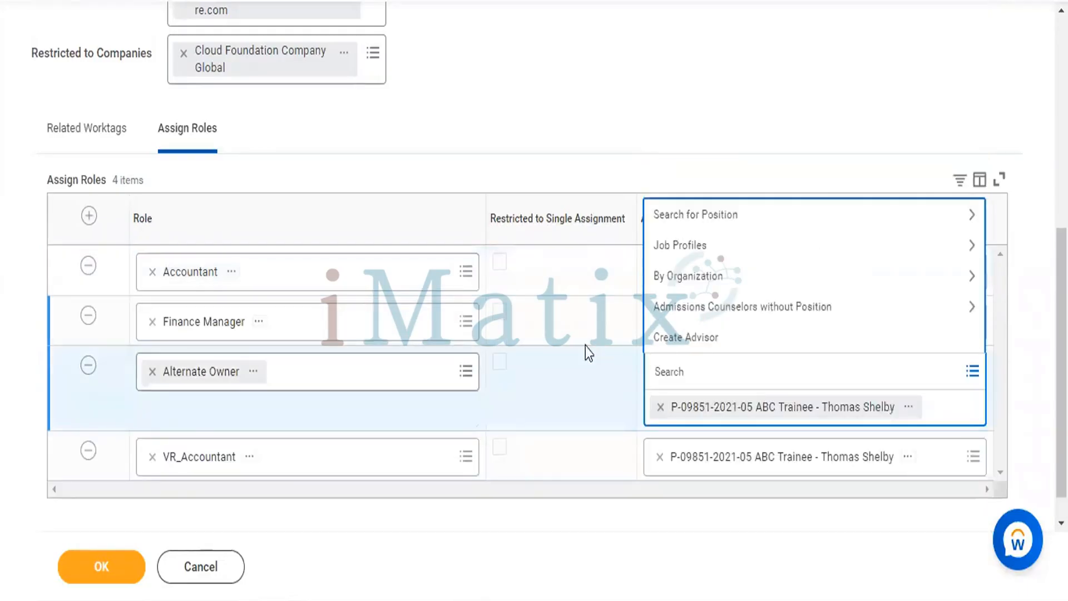
# Search the assignees by first name and assign the Finance Manager role to the 2021-05 ABC Trainee position.
pyautogui.click(643, 324)
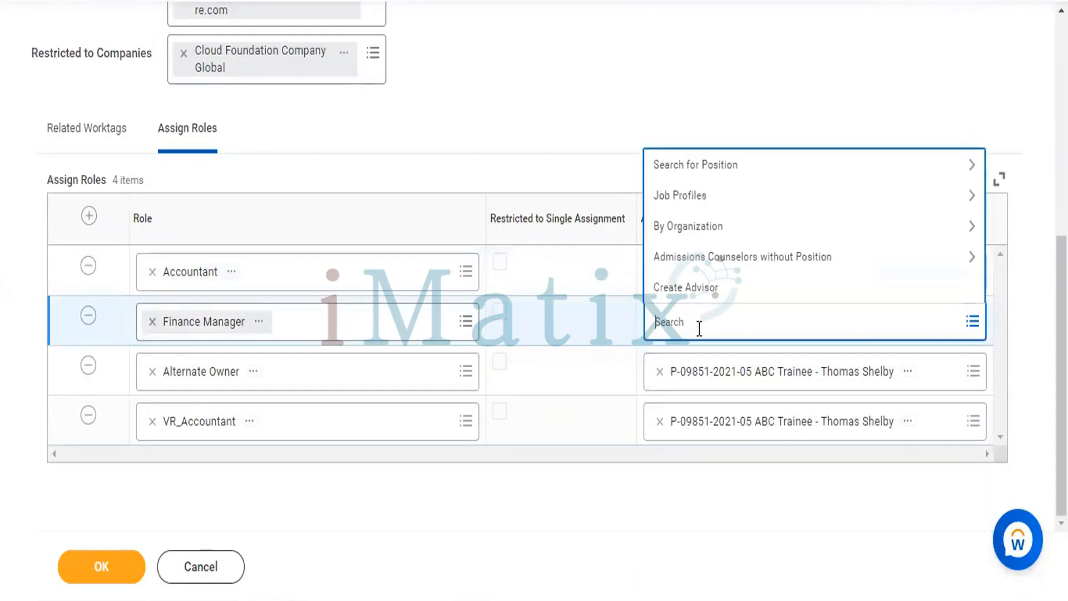
pyautogui.write('Thomas')
pyautogui.press('Return')
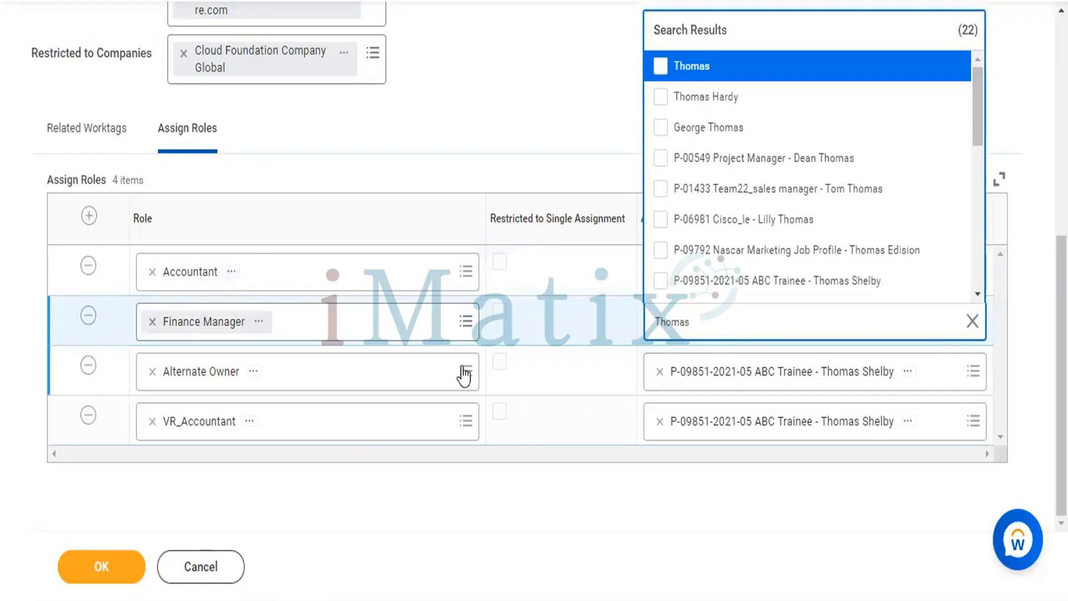
pyautogui.click(657, 282)
pyautogui.click(549, 226)
pyautogui.click(550, 222)
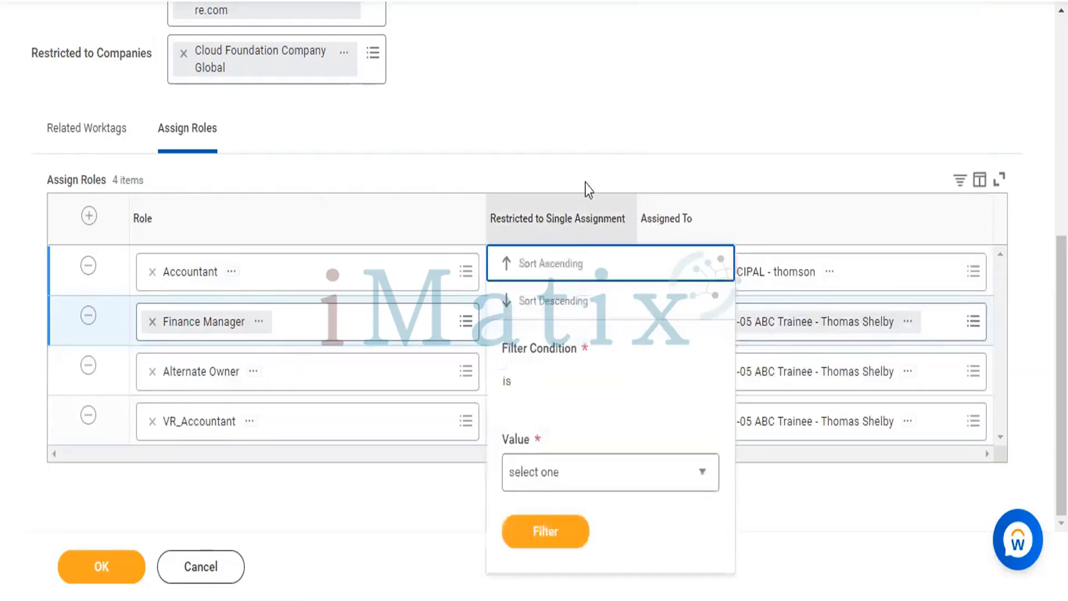
pyautogui.click(608, 161)
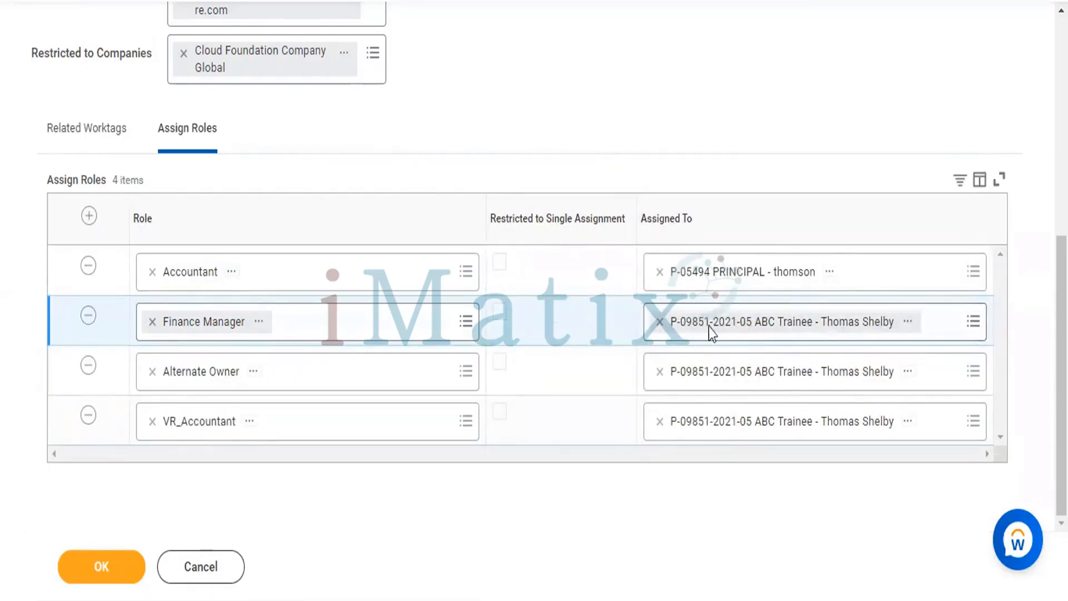
# Review the cost center's role assignments and its general details, including the code.
pyautogui.scroll(7, 742, 72)
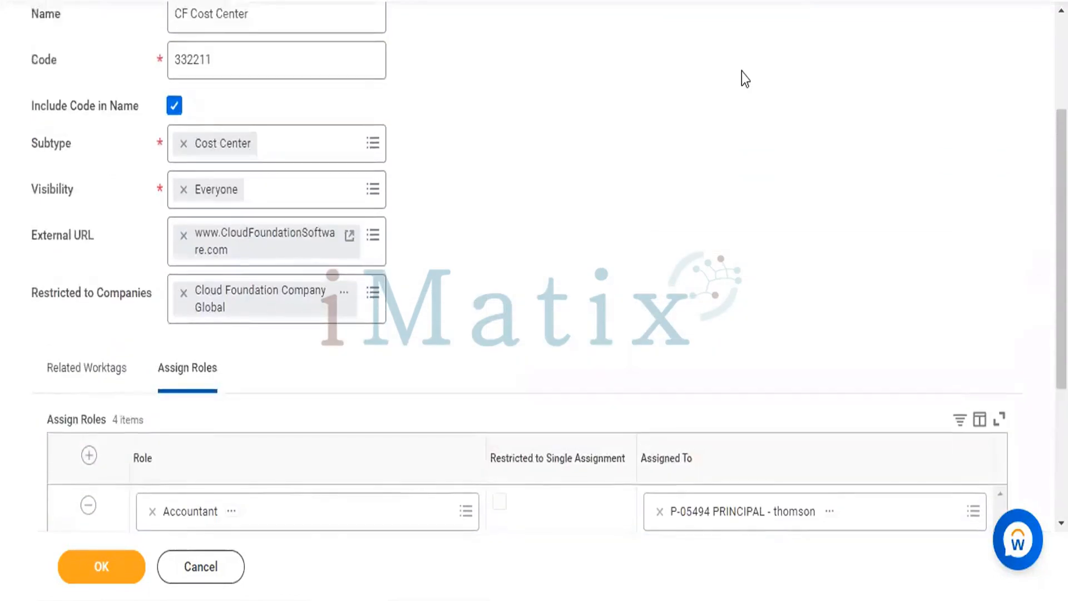
pyautogui.scroll(-7, 742, 72)
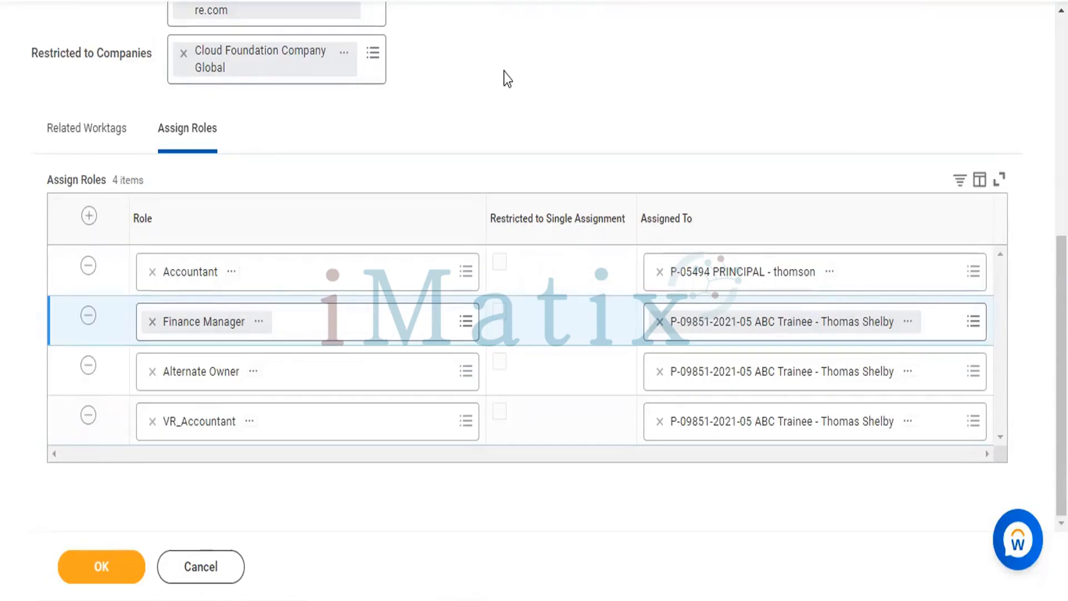
pyautogui.scroll(6, 506, 78)
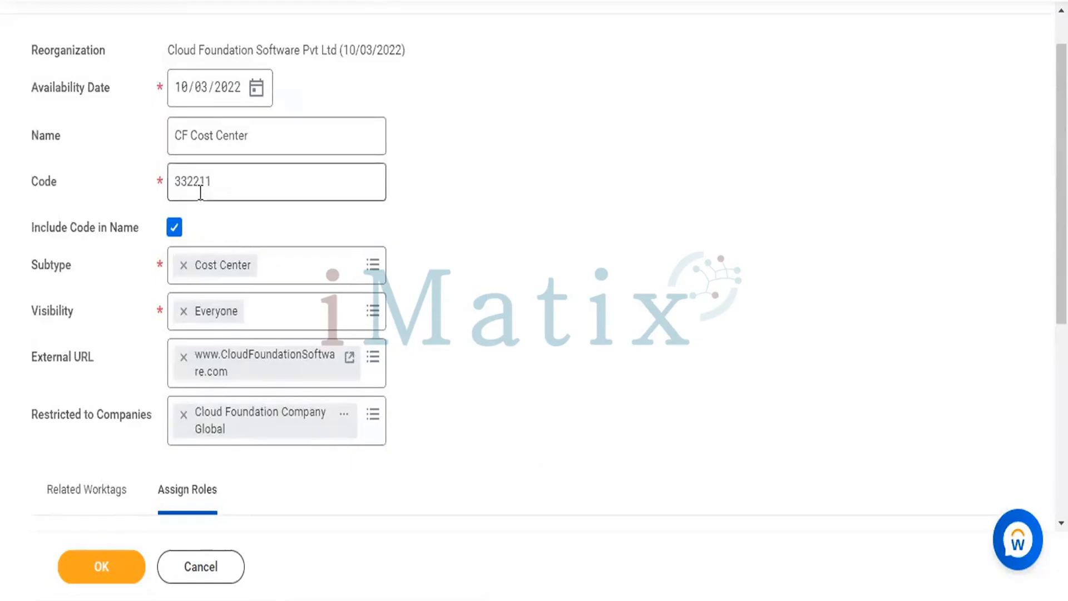
pyautogui.doubleClick(200, 189)
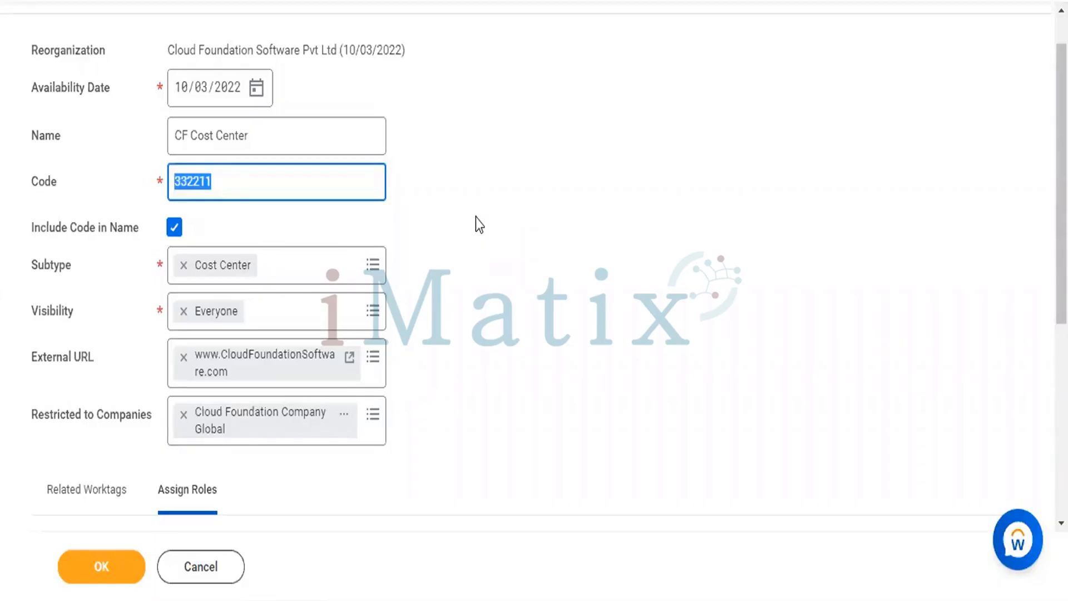
pyautogui.scroll(1, 475, 218)
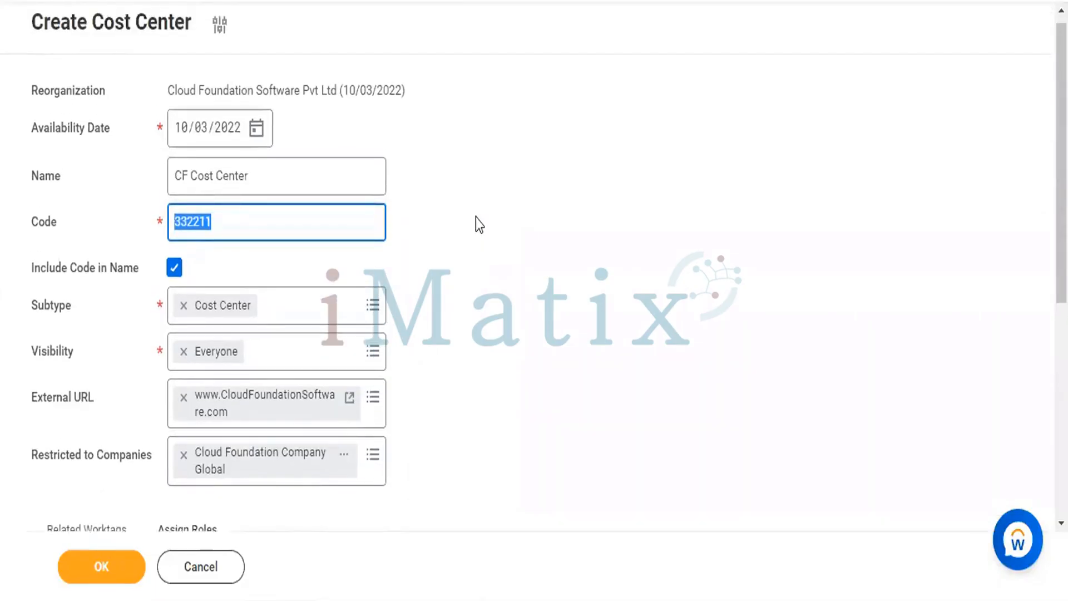
pyautogui.scroll(1, 475, 218)
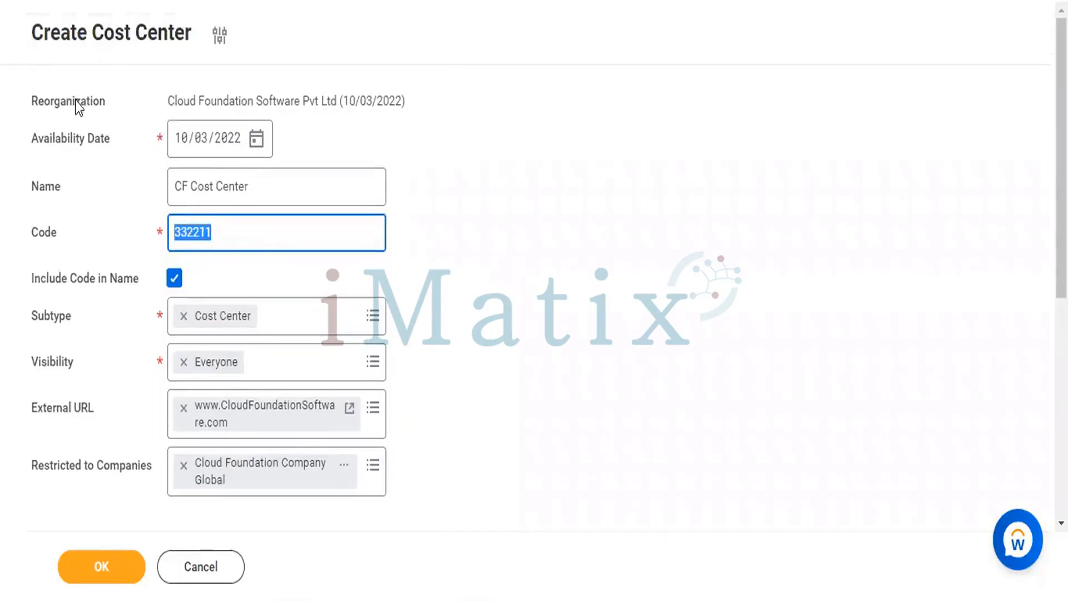
# Recheck the cost center's general details and role assignments, and submit the new cost center.
pyautogui.scroll(-6, 238, 310)
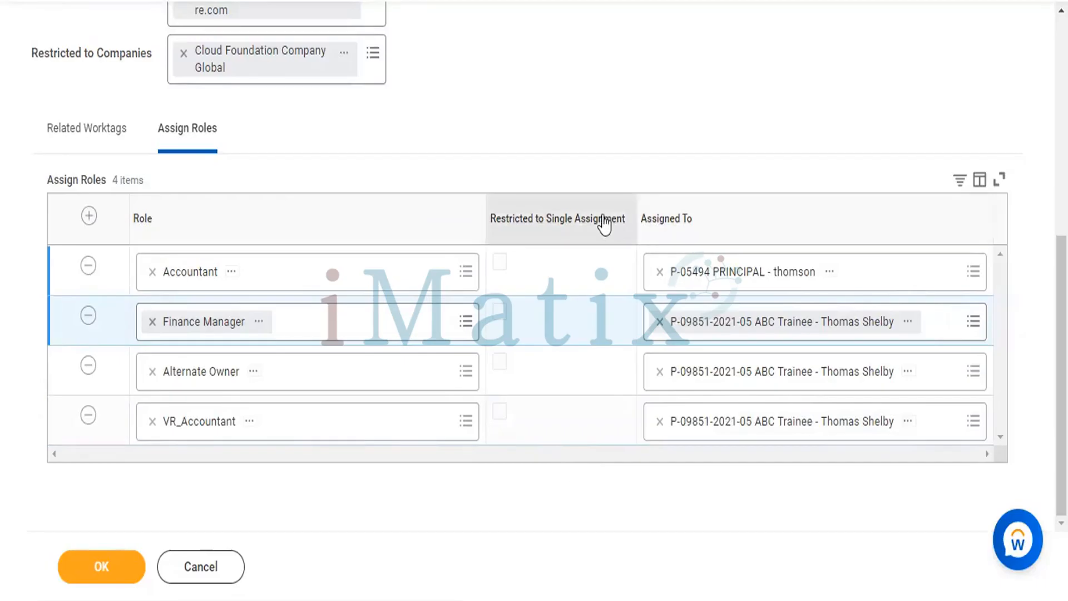
pyautogui.scroll(3, 603, 222)
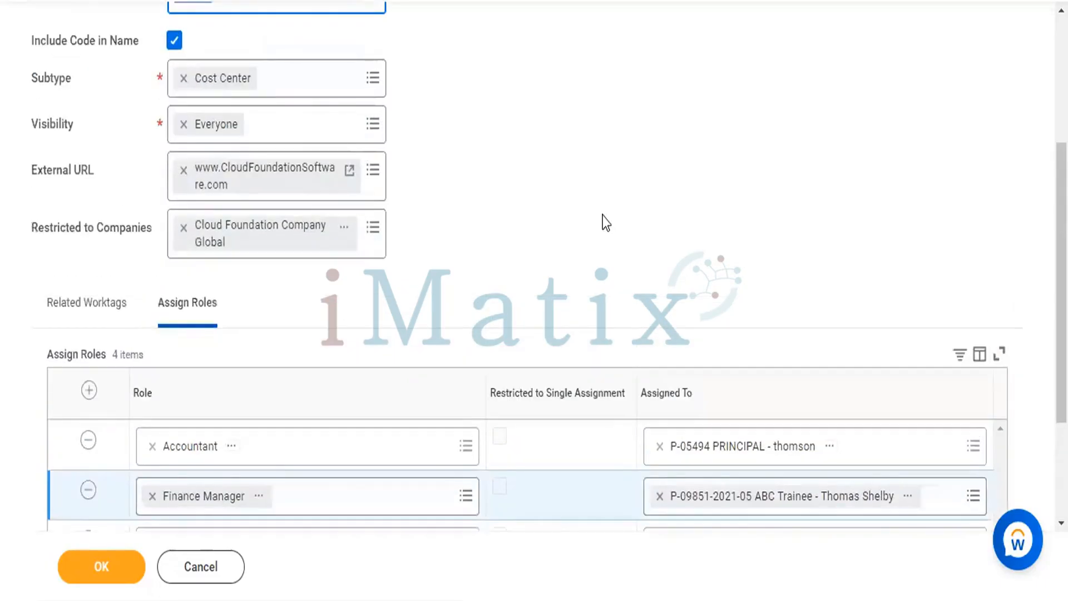
pyautogui.scroll(4, 602, 221)
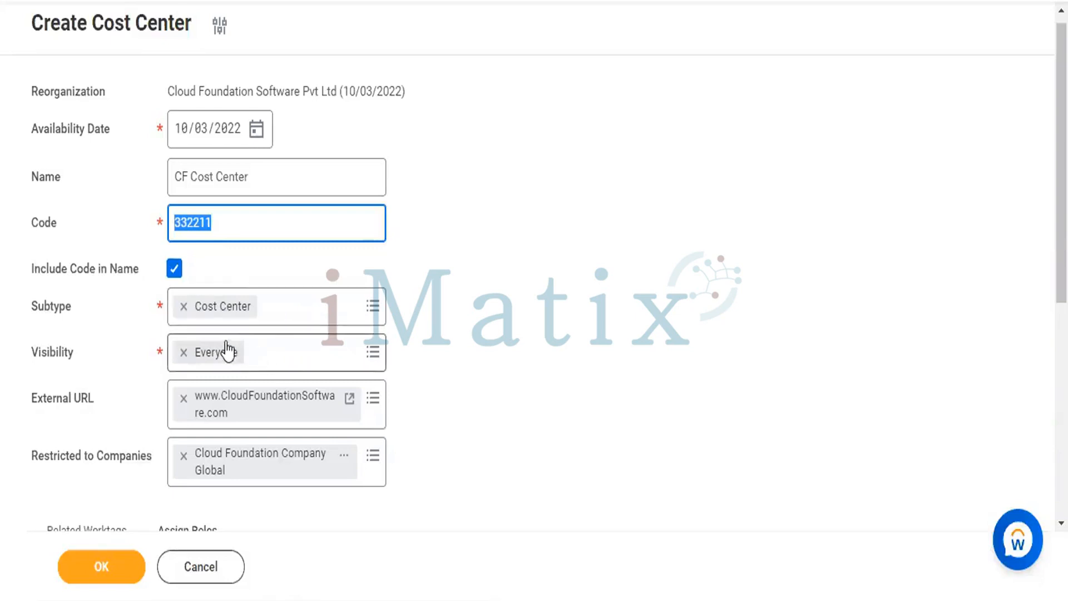
pyautogui.scroll(-2, 227, 350)
pyautogui.scroll(-3, 267, 360)
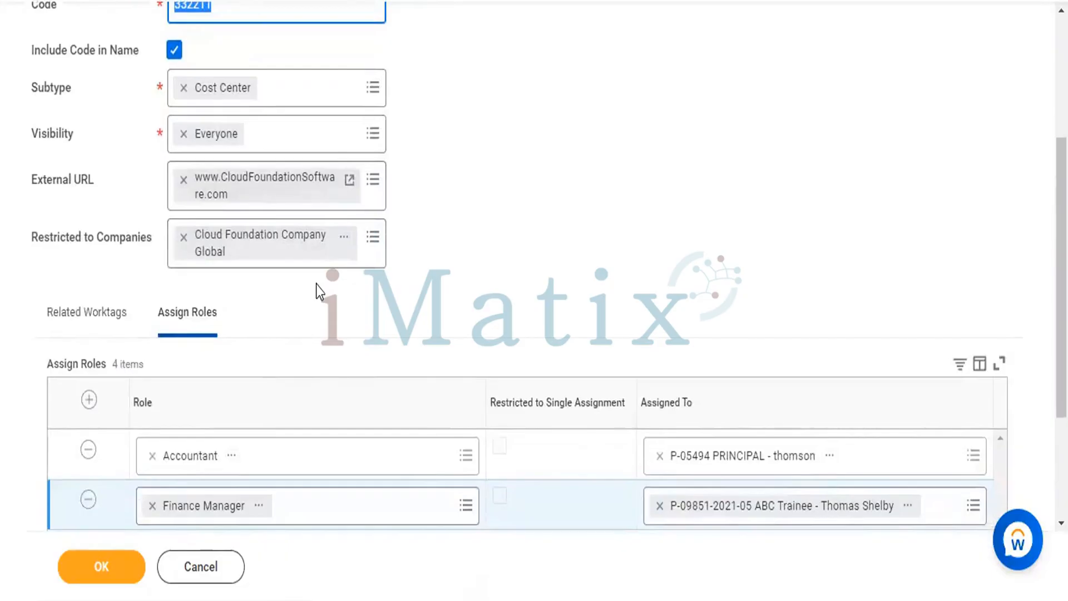
pyautogui.scroll(-3, 316, 285)
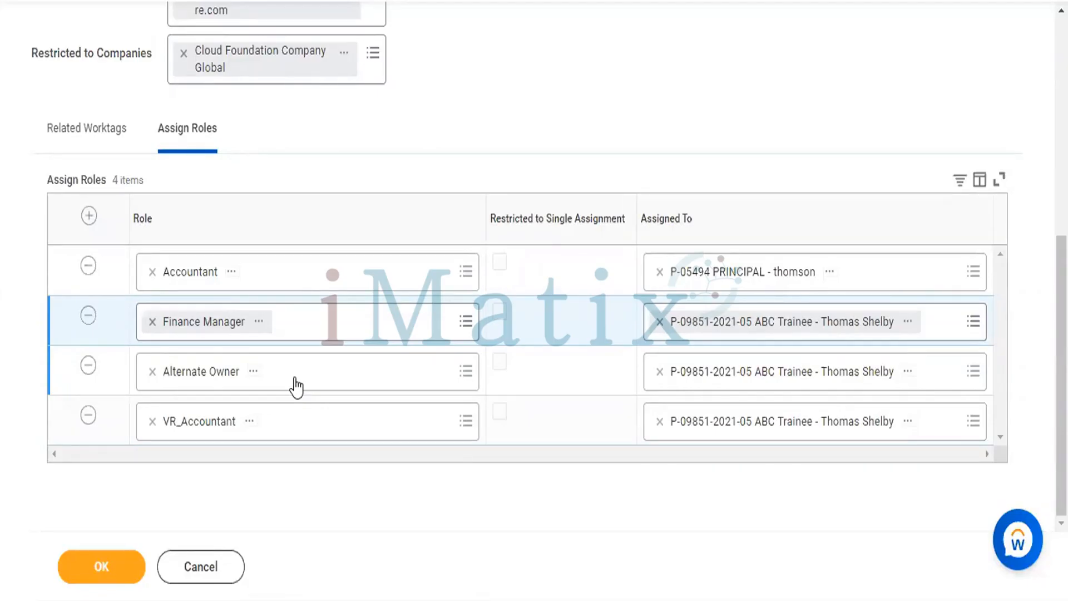
pyautogui.scroll(2, 296, 384)
pyautogui.click(104, 212)
pyautogui.click(195, 217)
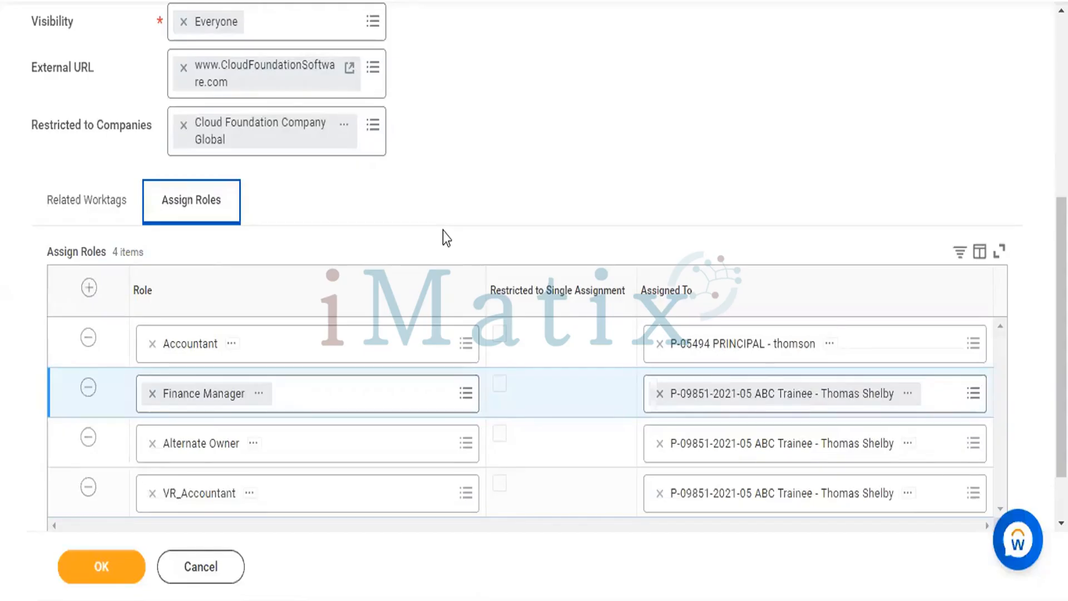
pyautogui.scroll(6, 443, 231)
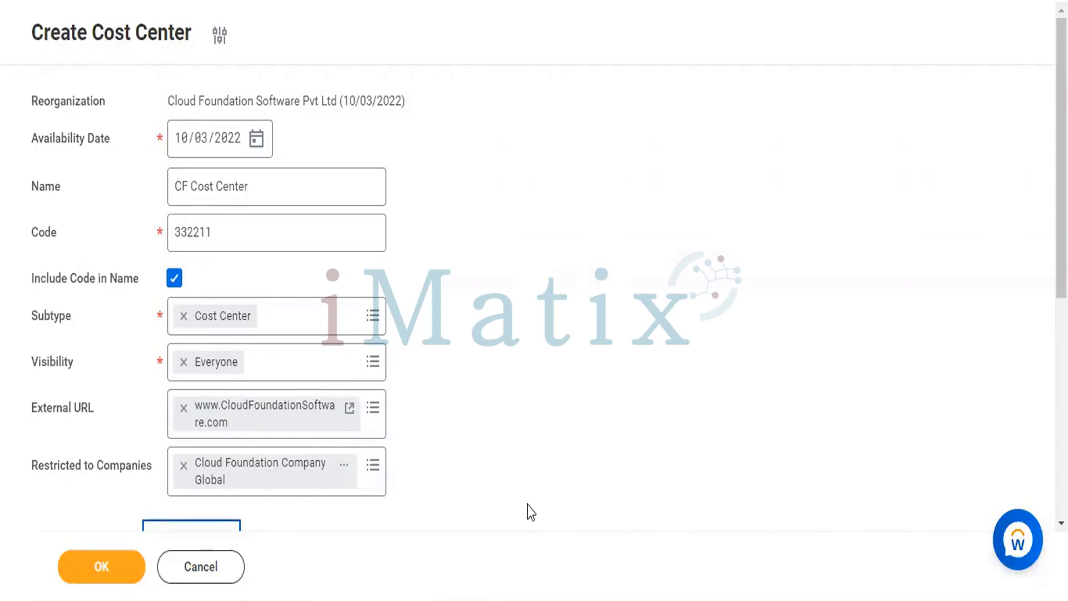
pyautogui.scroll(-7, 555, 336)
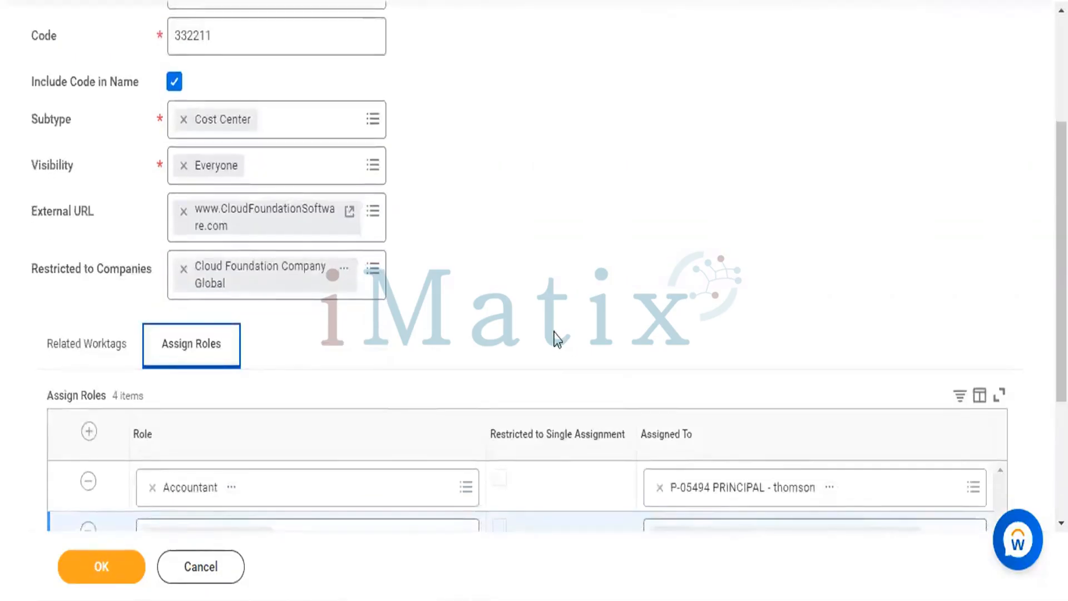
pyautogui.click(89, 563)
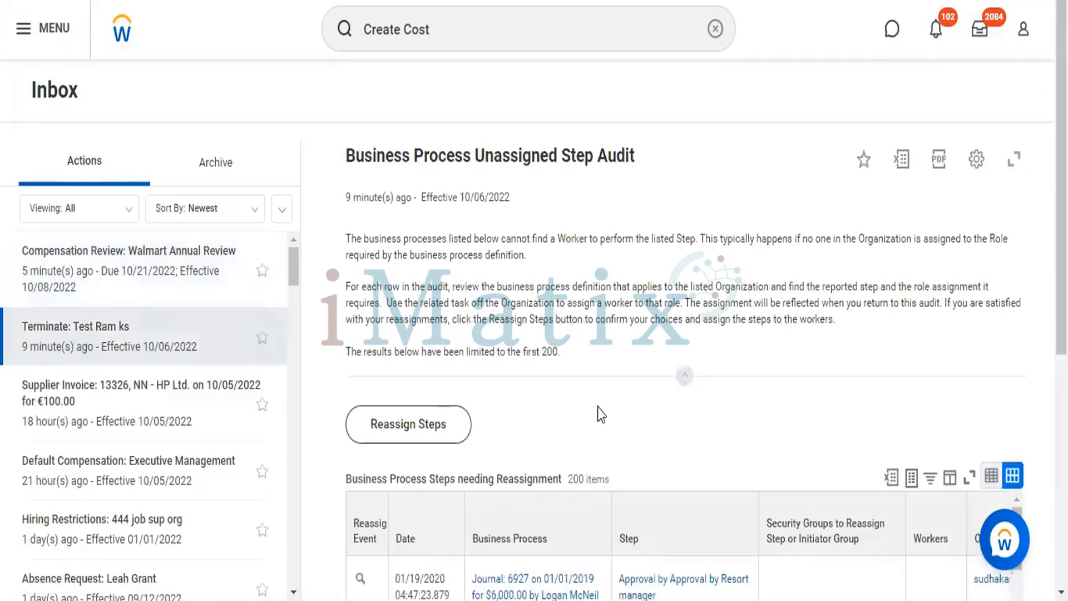
# Export the Business Process Steps needing Reassignment table to Excel and open the downloaded workbook.
pyautogui.scroll(-5, 597, 407)
pyautogui.scroll(-3, 597, 407)
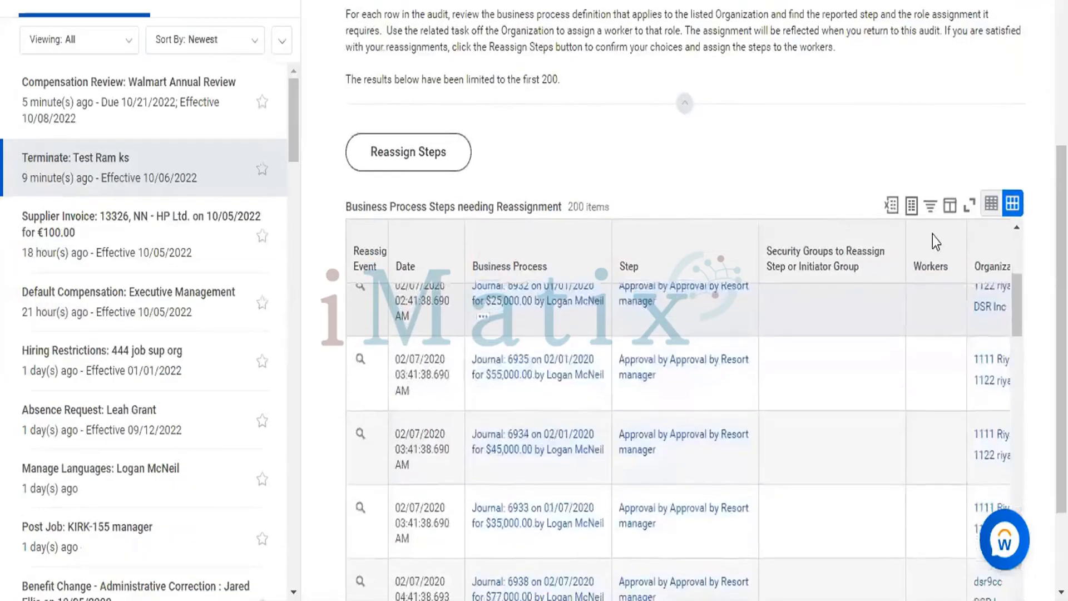
pyautogui.click(891, 205)
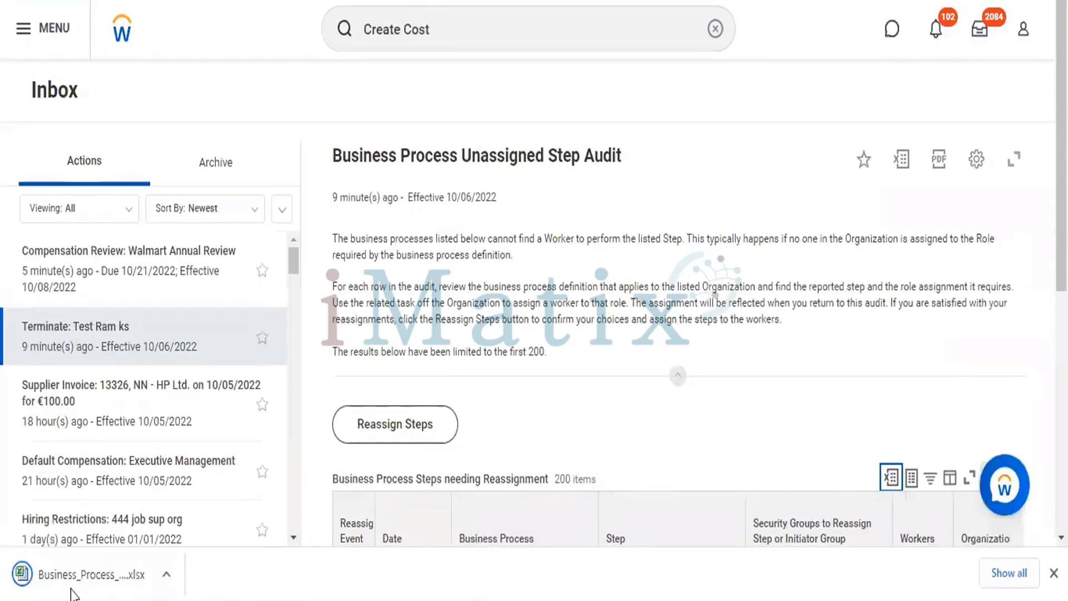
pyautogui.click(71, 588)
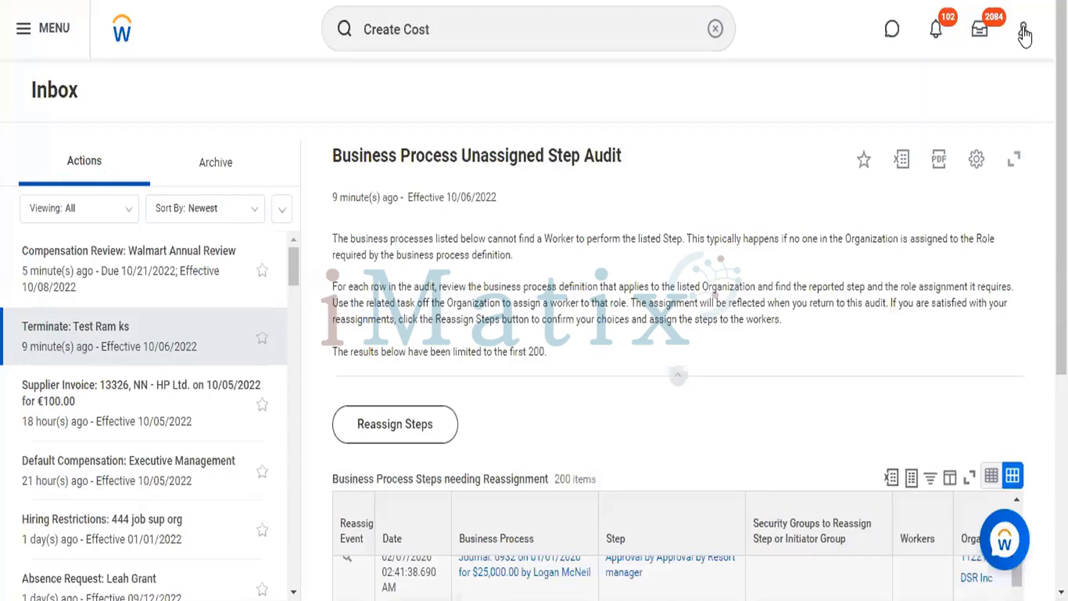
# Browse the file list in Drive, look inside the folder named Folder, and return to the home page.
pyautogui.click(1024, 34)
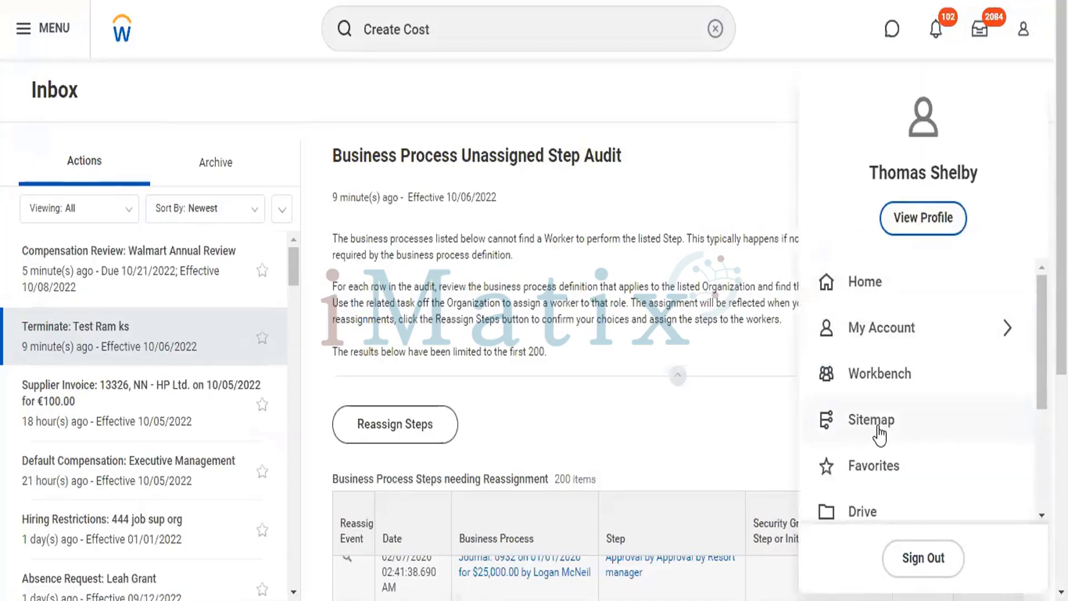
pyautogui.scroll(-3, 873, 400)
pyautogui.press('Escape')
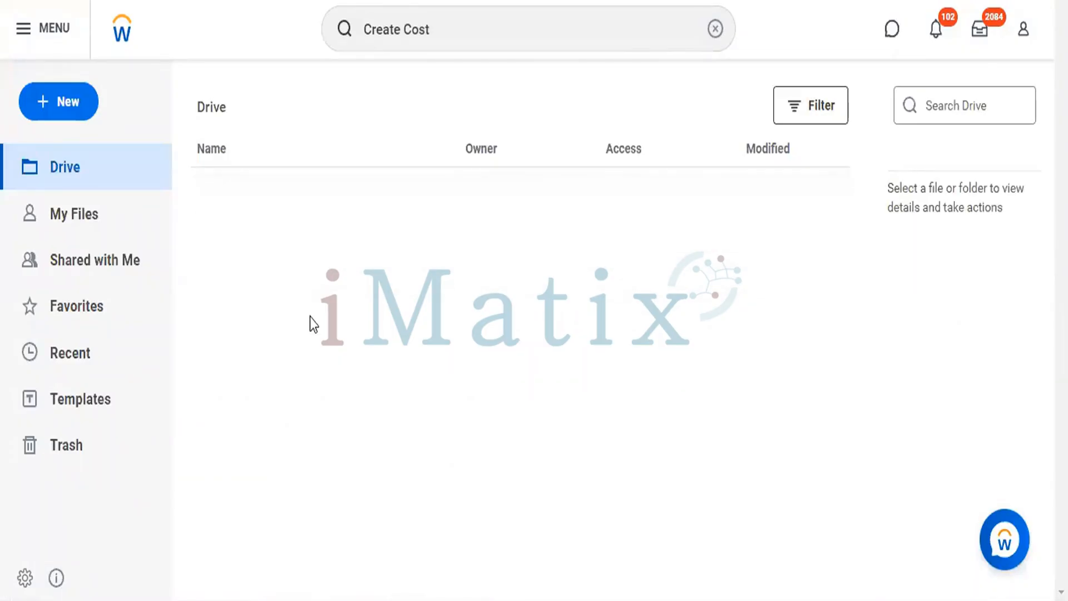
pyautogui.scroll(-2, 383, 269)
pyautogui.scroll(-15, 383, 269)
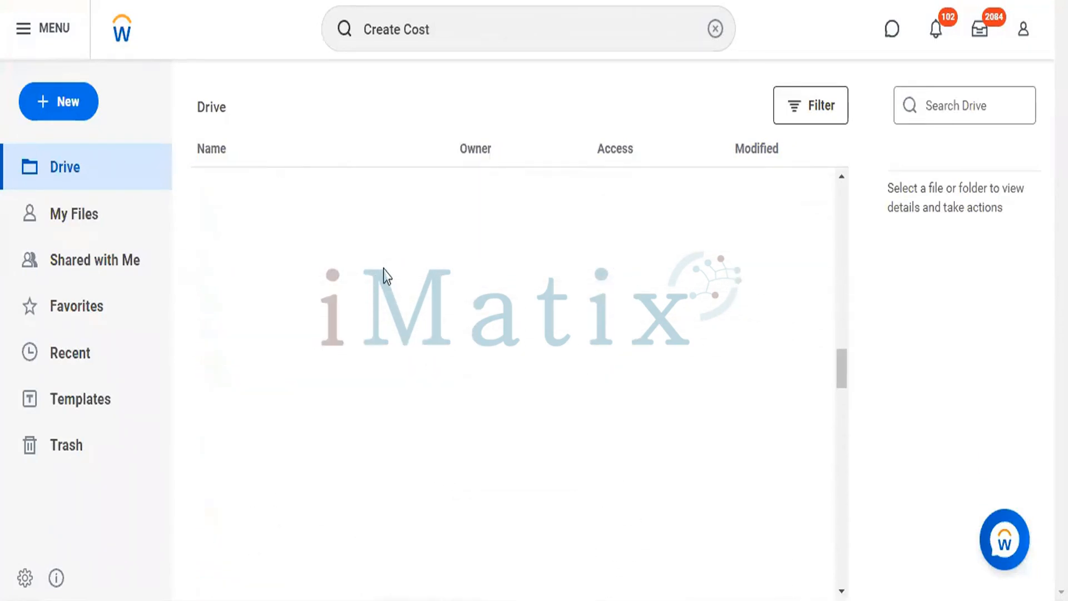
pyautogui.scroll(15, 383, 269)
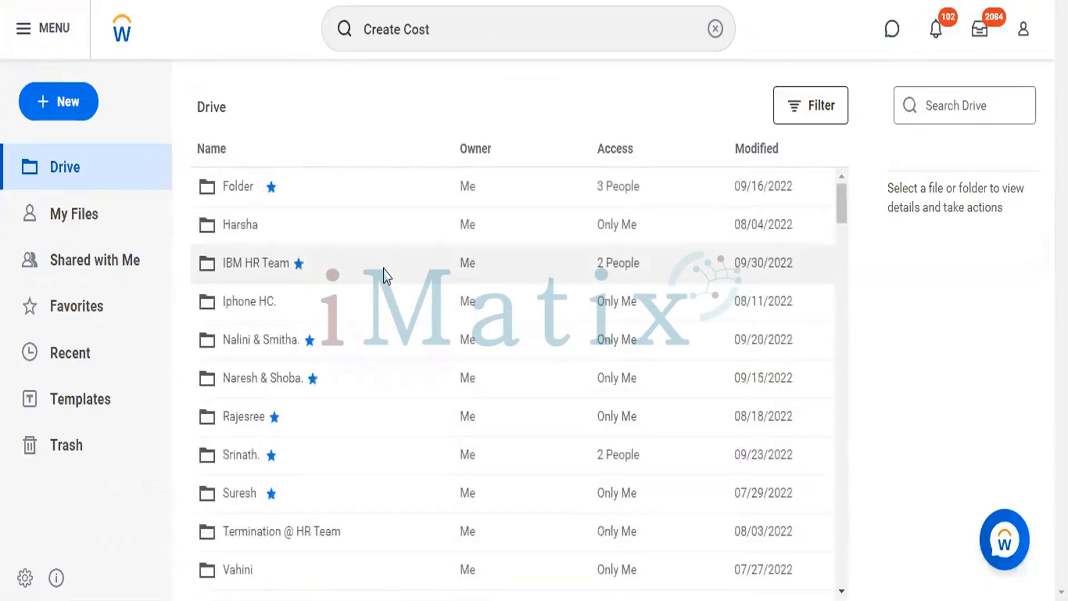
pyautogui.doubleClick(331, 203)
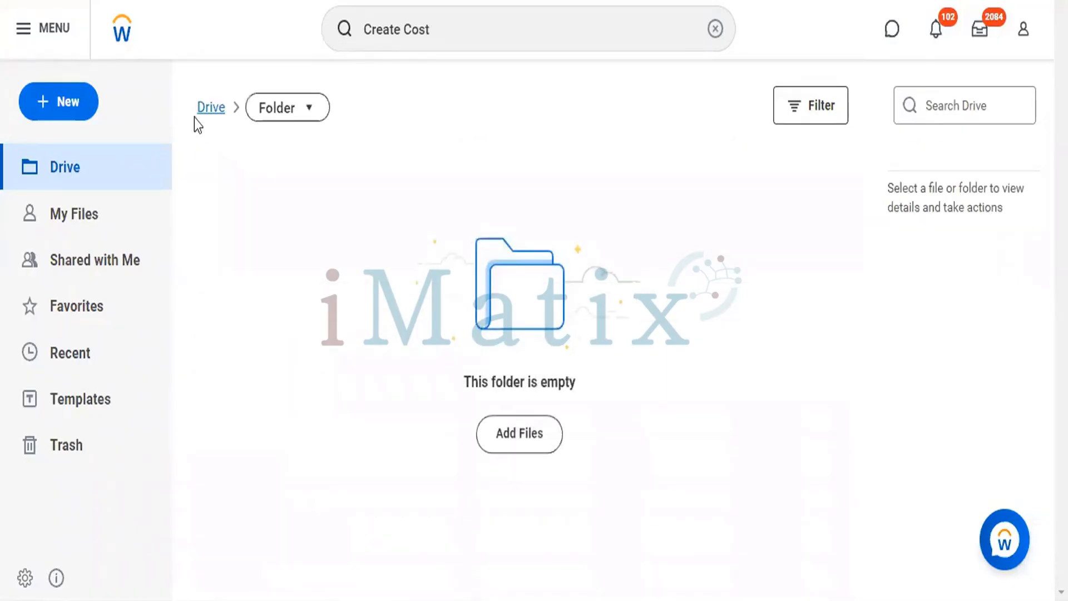
pyautogui.click(83, 188)
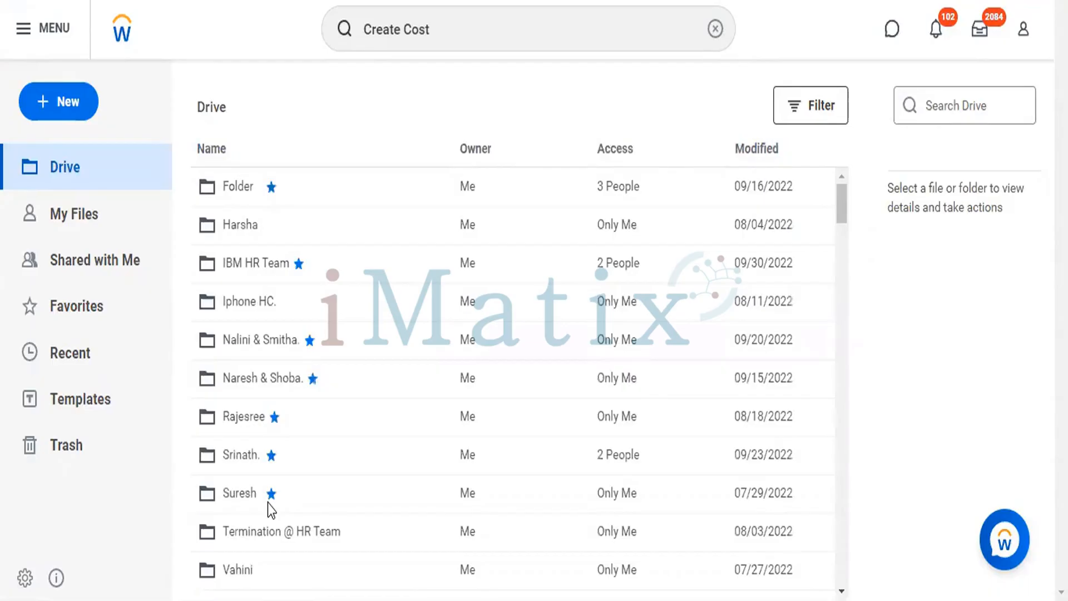
pyautogui.click(120, 25)
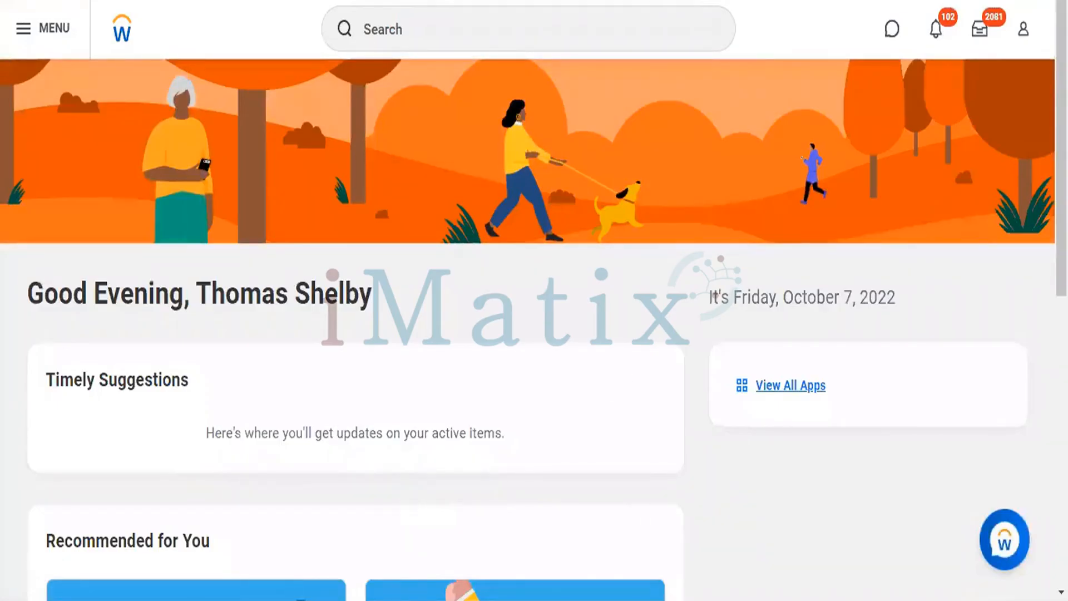
# Switch to the course outline document and check the topics under Organizations in Workday.
pyautogui.moveTo(404, 600)
pyautogui.click(403, 547)
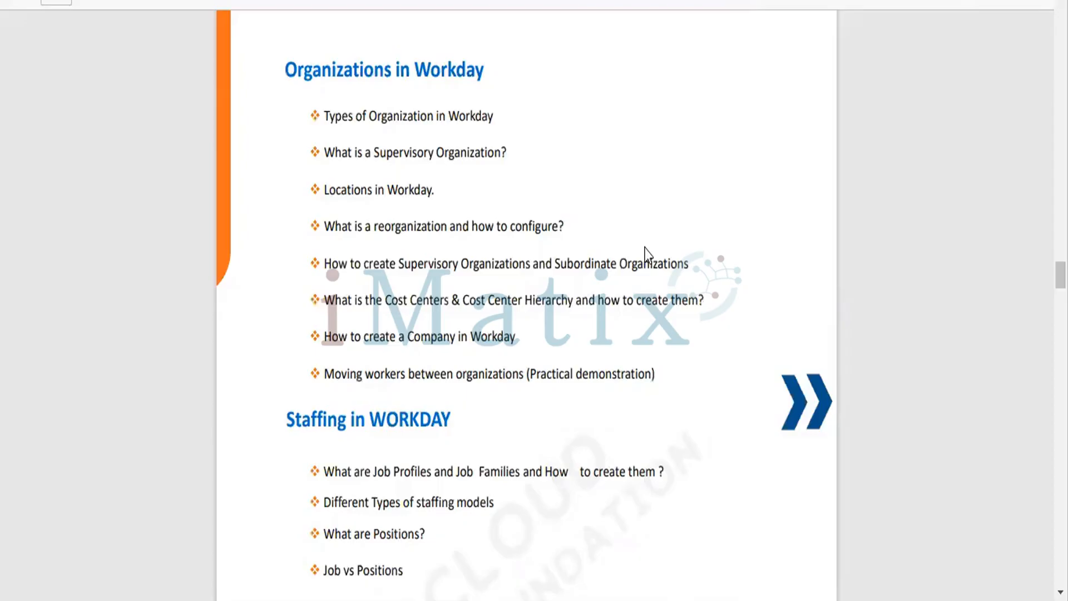
pyautogui.tripleClick(507, 376)
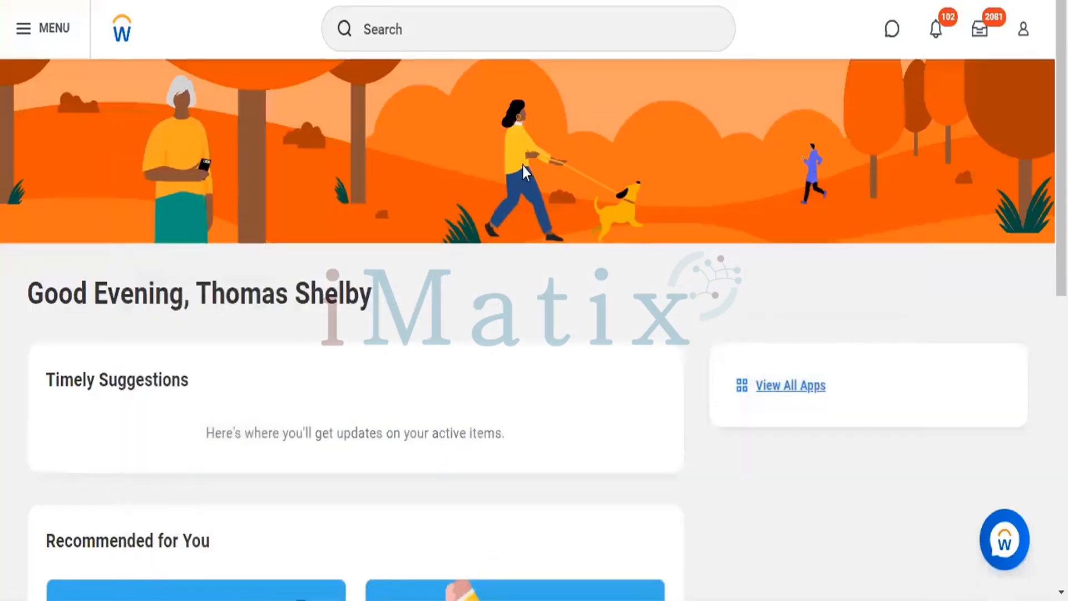
# Switch back to Workday, search for Create Com and open the Create Company task.
pyautogui.click(465, 12)
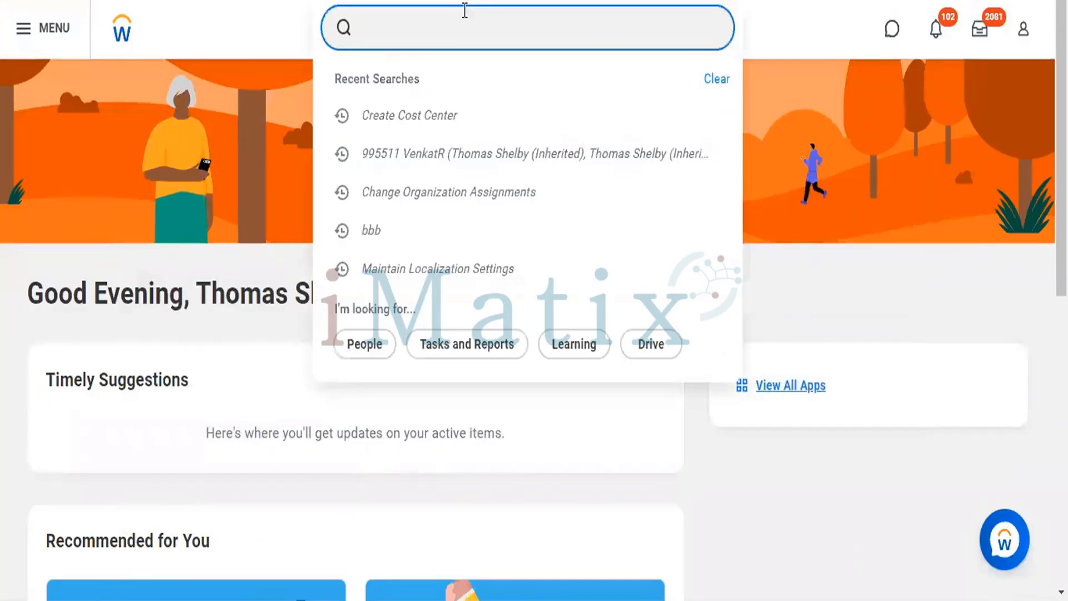
pyautogui.write('Create')
pyautogui.write(' Org')
pyautogui.press('BackSpace')
pyautogui.press('BackSpace')
pyautogui.press('BackSpace')
pyautogui.write('Com')
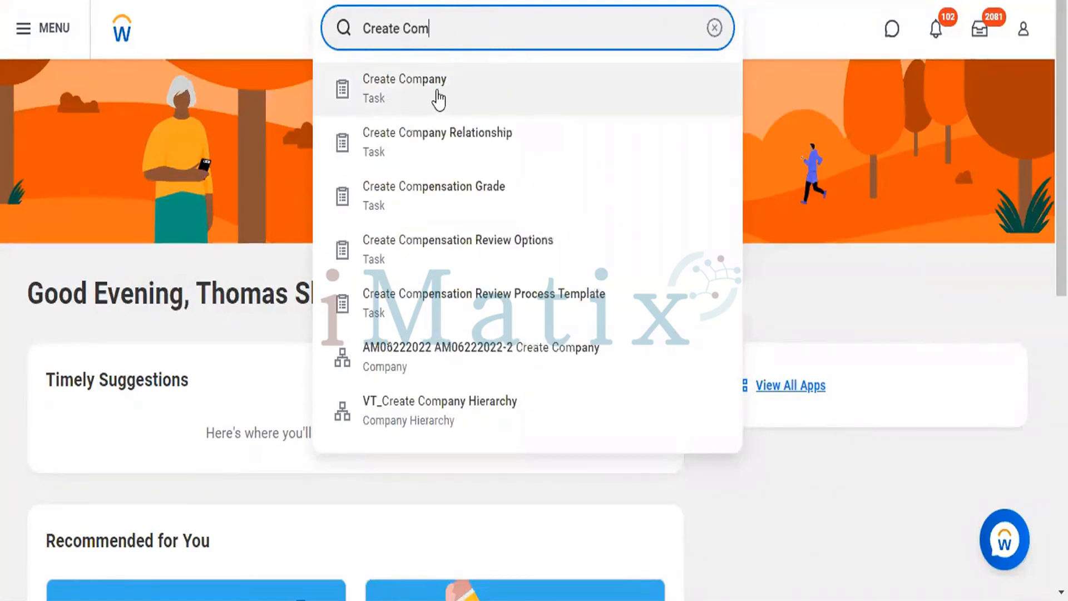
pyautogui.click(427, 90)
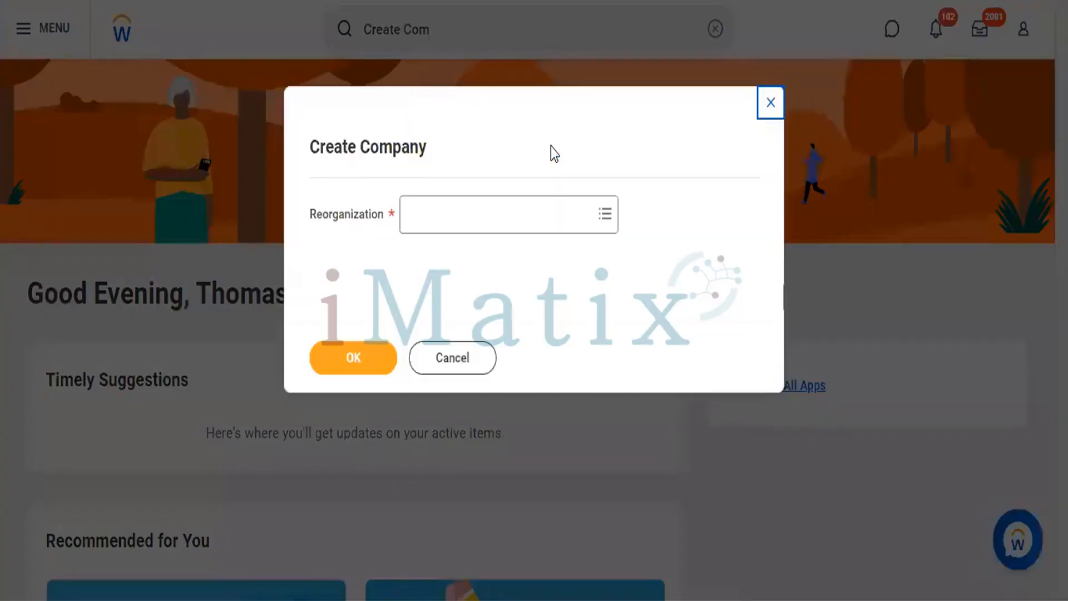
# Search the reorganizations for Cloud, choose Cloud Foundation Software Pvt Ltd (10/03/2022) for the company, and continue to its details.
pyautogui.click(504, 214)
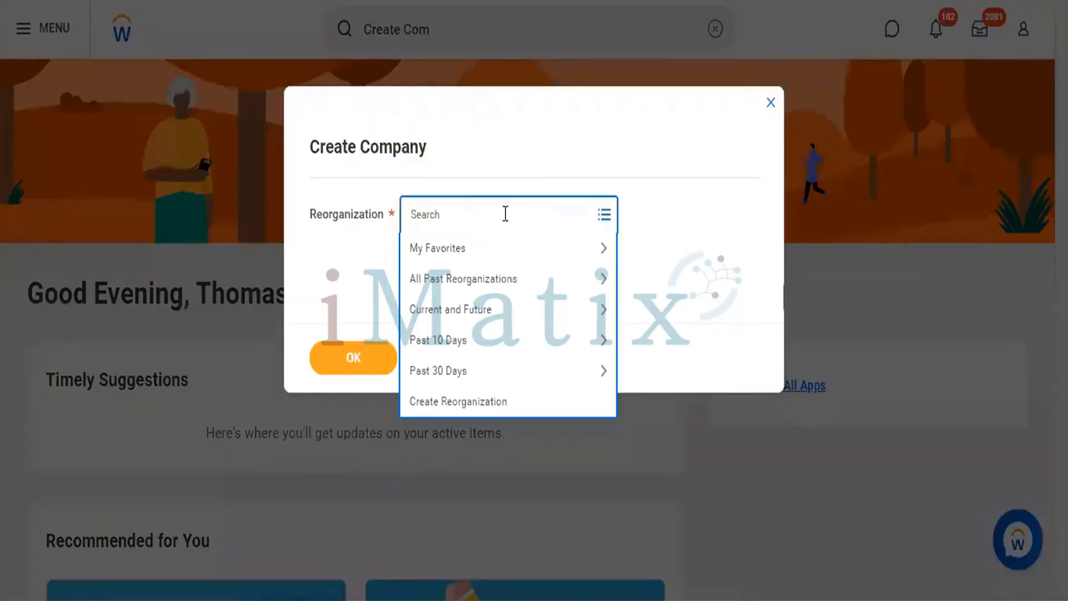
pyautogui.write('Cloud')
pyautogui.press('Return')
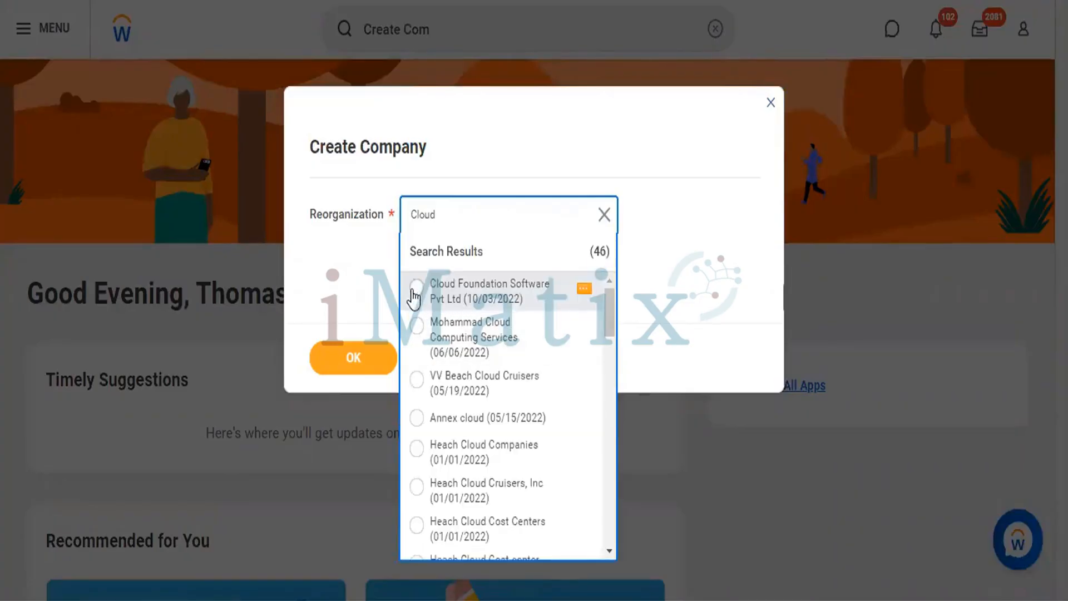
pyautogui.click(412, 288)
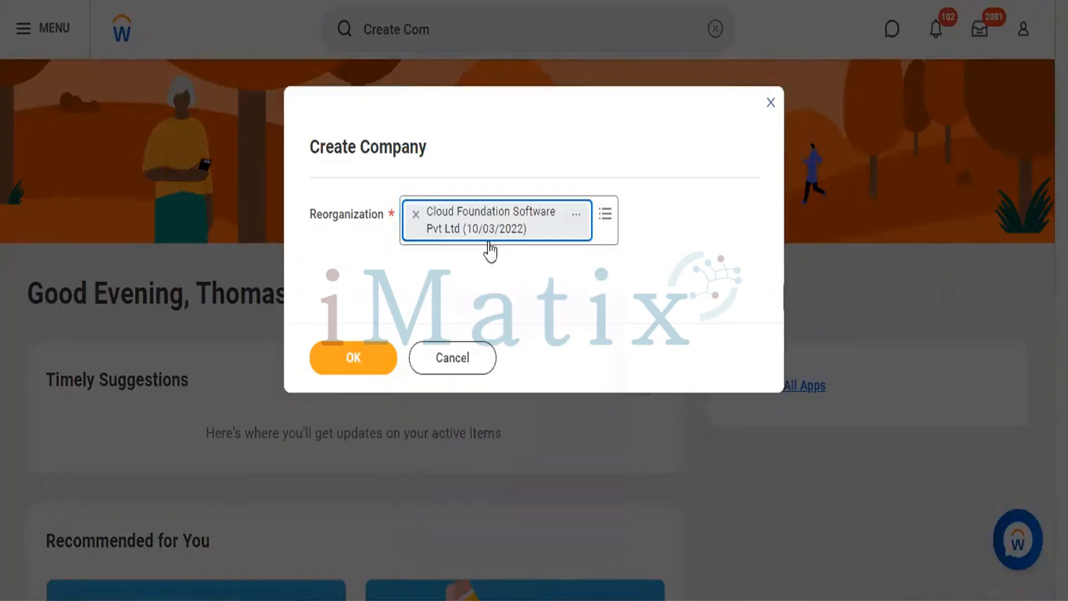
pyautogui.click(349, 368)
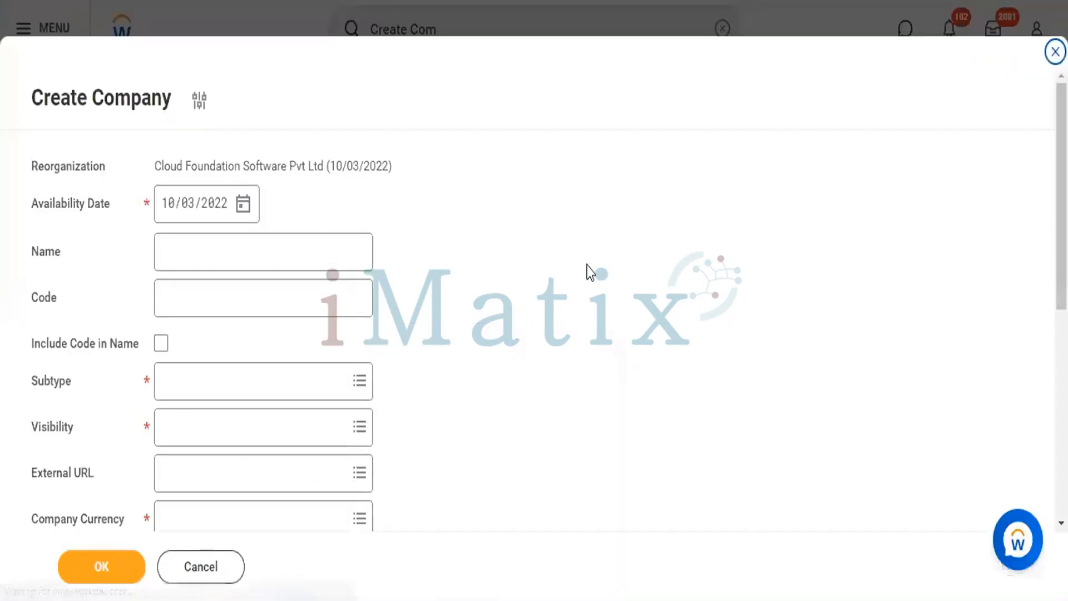
# Name the company Cloud Foundation Software Pvt Ltd, copied from the reorganization, and set its code to BNG885522.
pyautogui.click(318, 266)
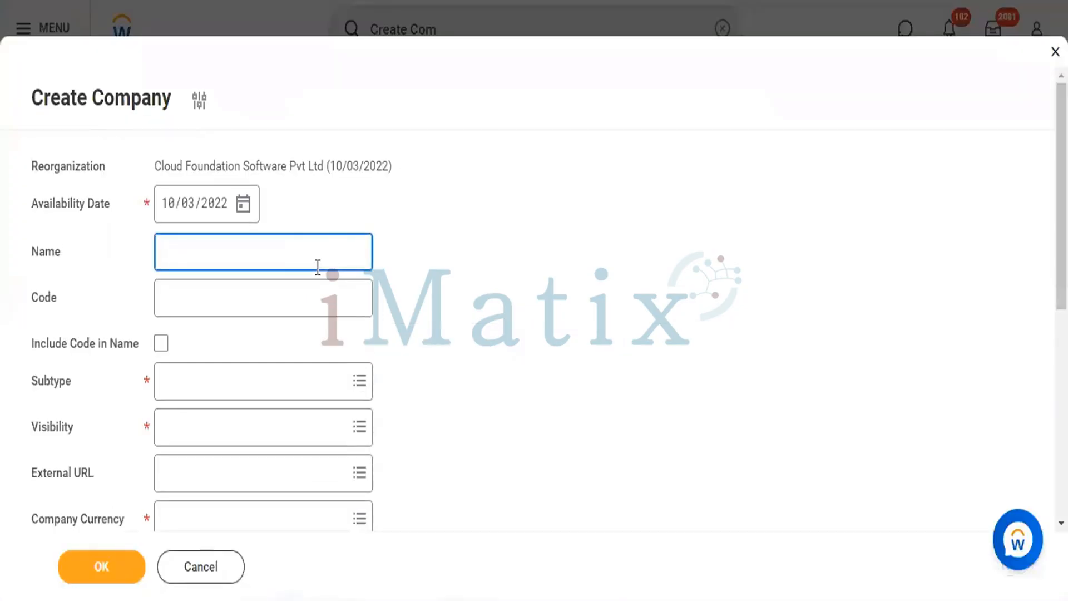
pyautogui.moveTo(155, 167); pyautogui.dragTo(328, 167)
pyautogui.hotkey('ctrl', 'c')
pyautogui.click(299, 268)
pyautogui.hotkey('ctrl', 'v')
pyautogui.click(266, 295)
pyautogui.write('BN')
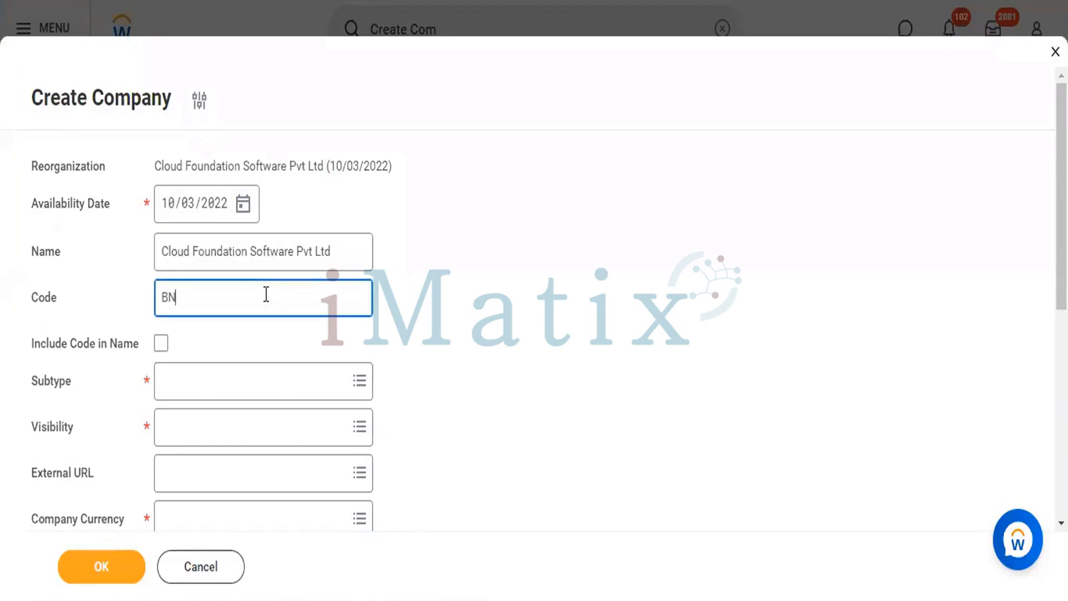
pyautogui.write('G885522')
# Include the code in the company's name, and set its subtype to Company and its visibility to Everyone.
pyautogui.scroll(-4, 506, 352)
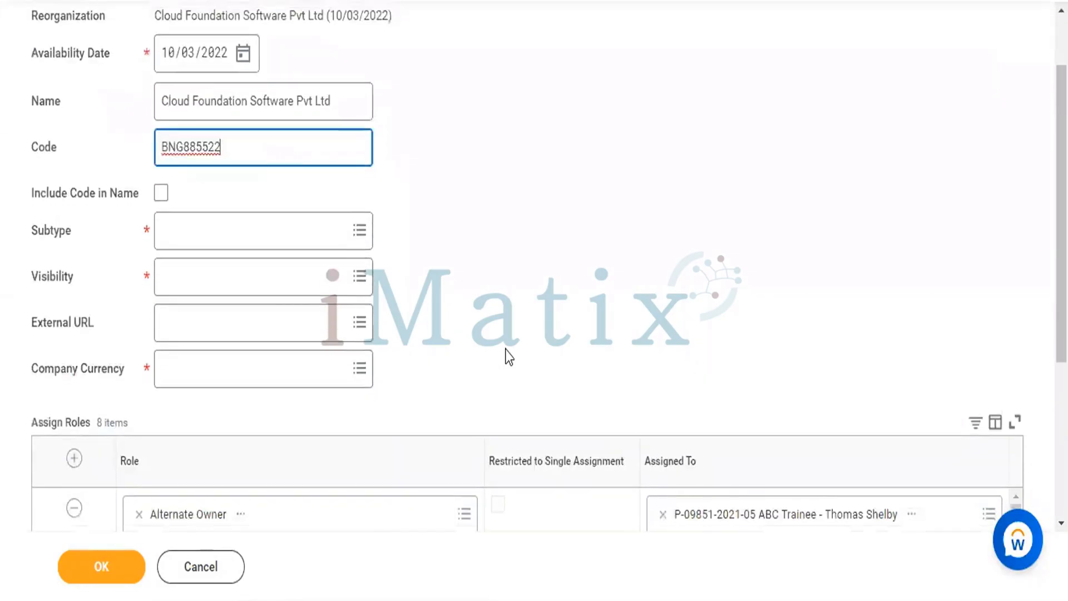
pyautogui.click(160, 141)
pyautogui.click(299, 186)
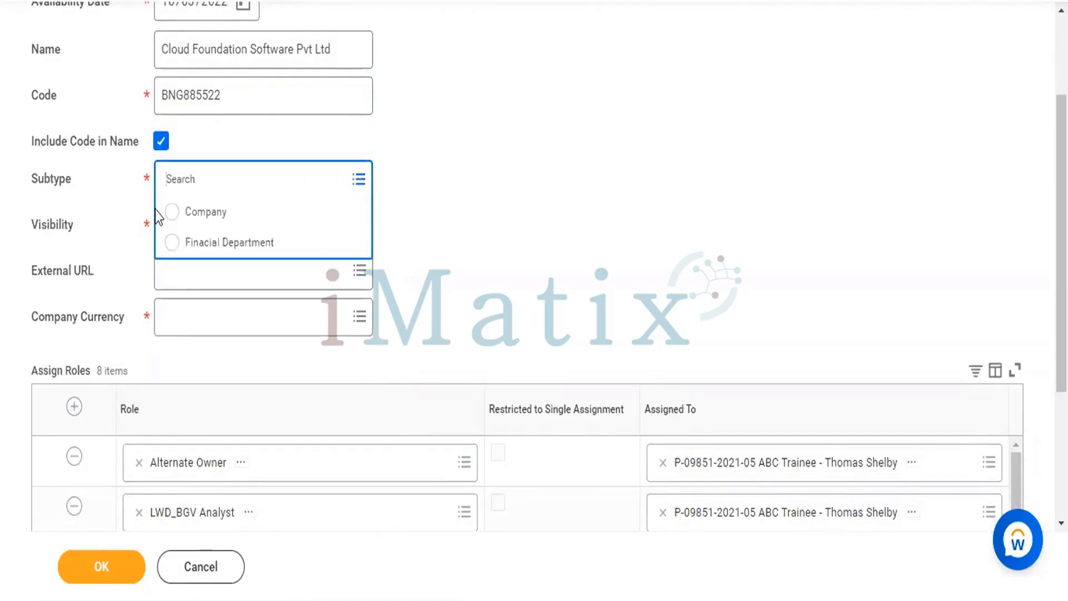
pyautogui.click(172, 222)
pyautogui.click(316, 222)
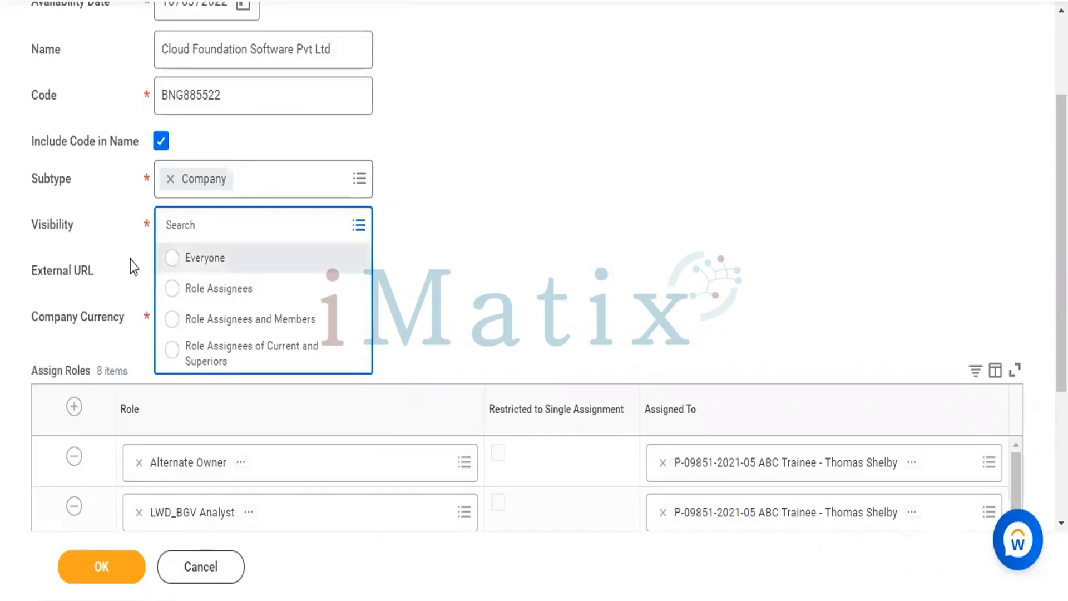
pyautogui.click(172, 259)
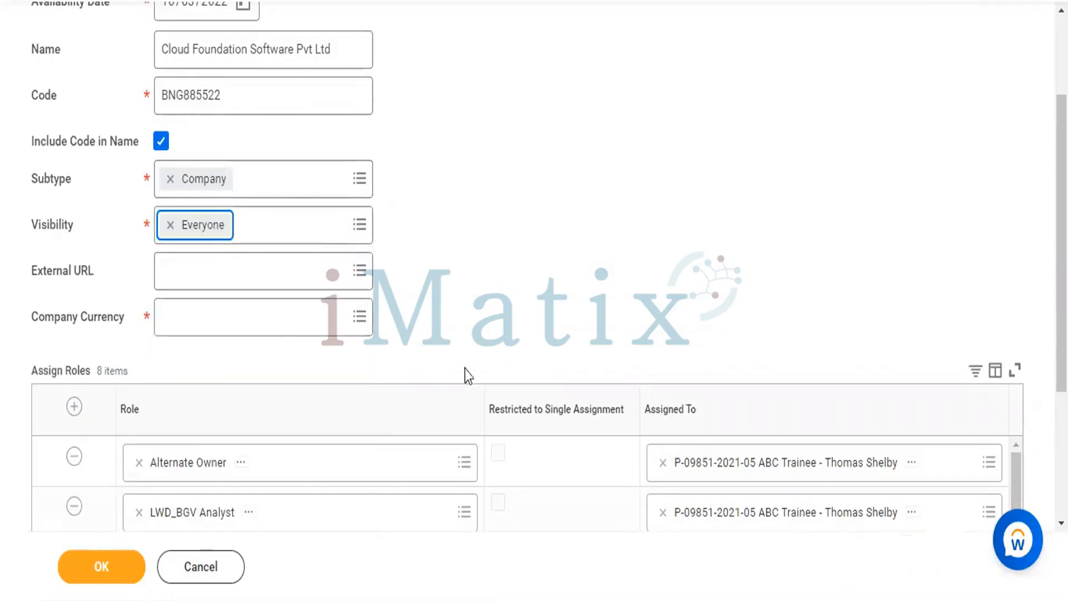
pyautogui.scroll(-3, 501, 272)
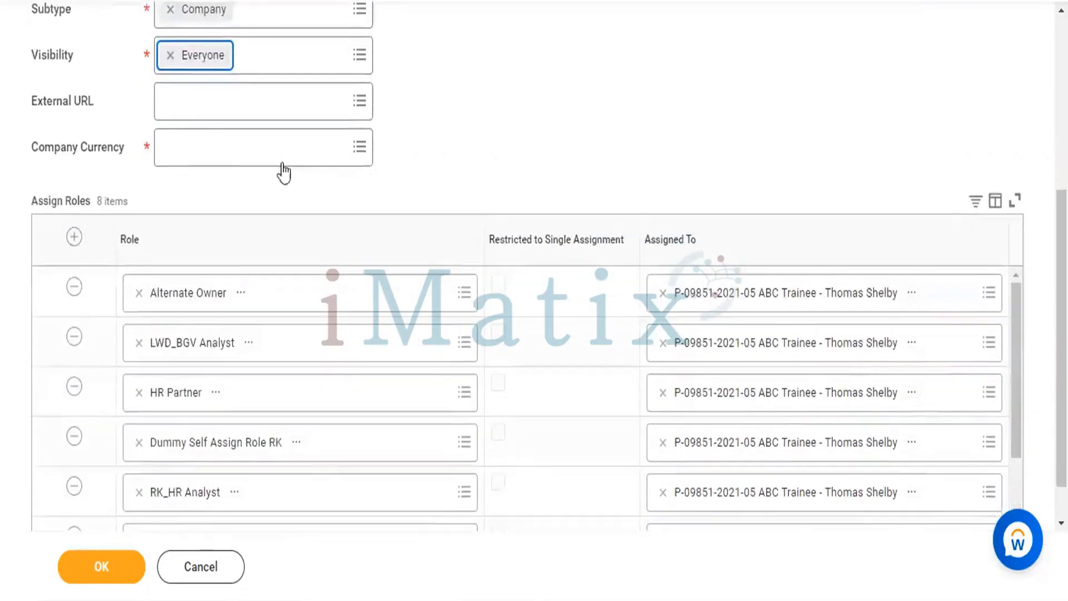
pyautogui.click(260, 115)
pyautogui.write('w')
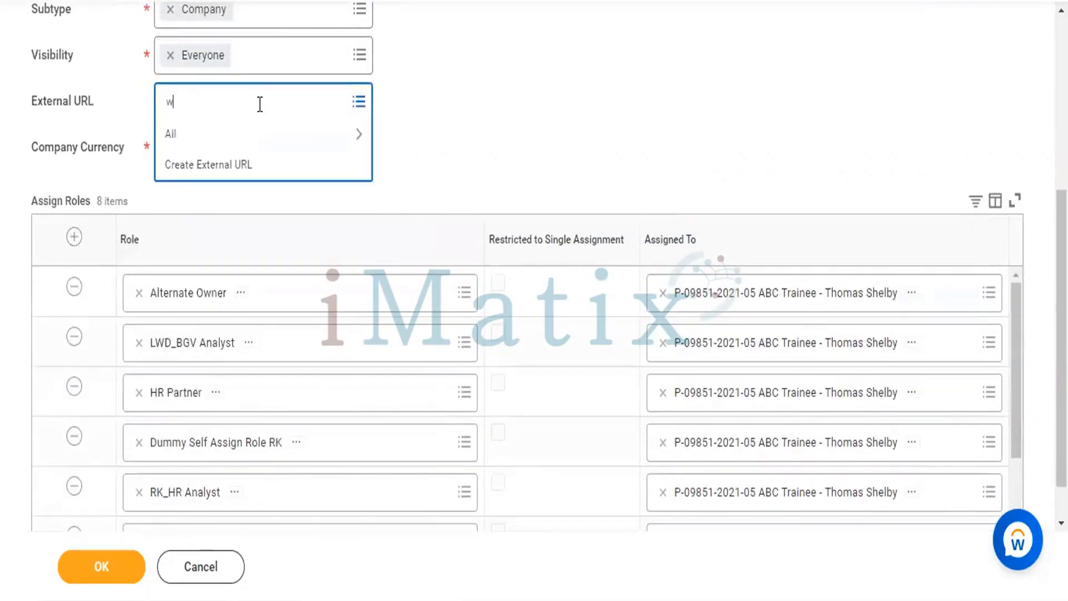
pyautogui.write('WW')
pyautogui.press('BackSpace')
pyautogui.press('BackSpace')
pyautogui.press('BackSpace')
pyautogui.write('WW')
pyautogui.press('BackSpace')
pyautogui.press('BackSpace')
pyautogui.write('www')
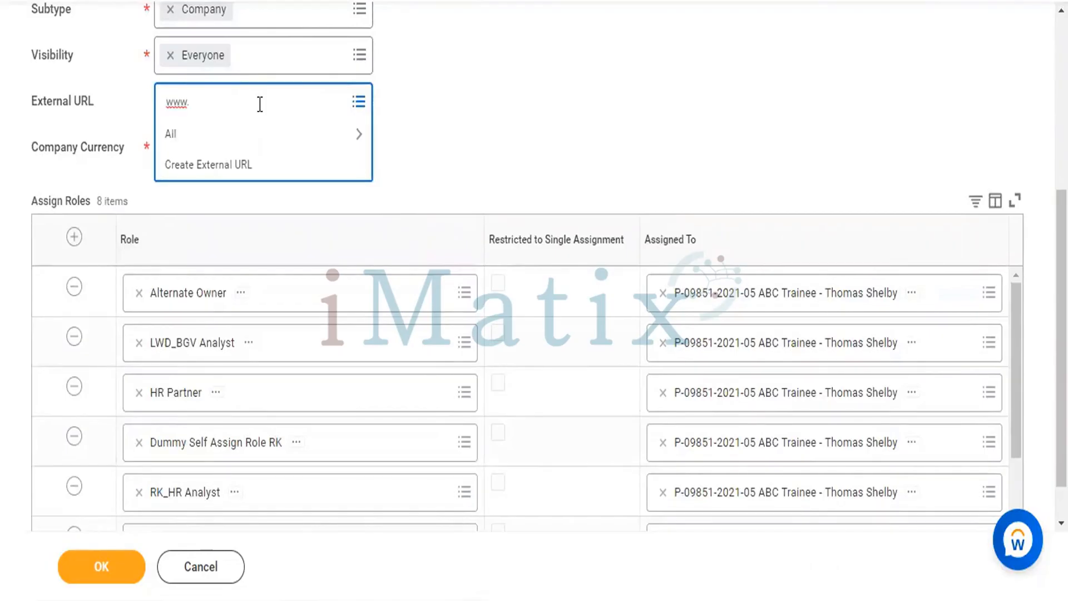
pyautogui.write('.cloud')
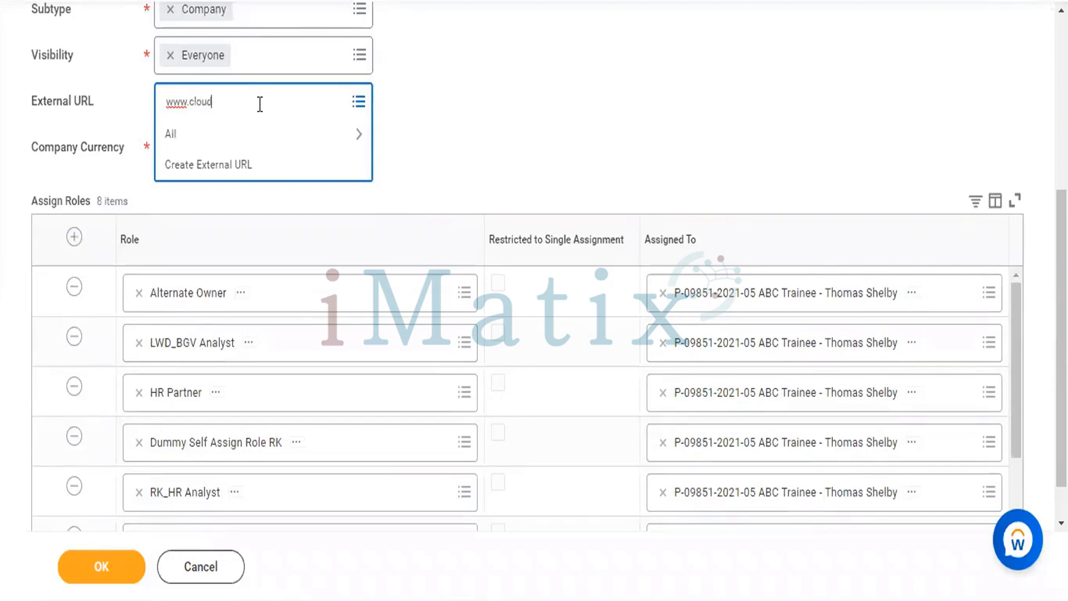
pyautogui.press('Return')
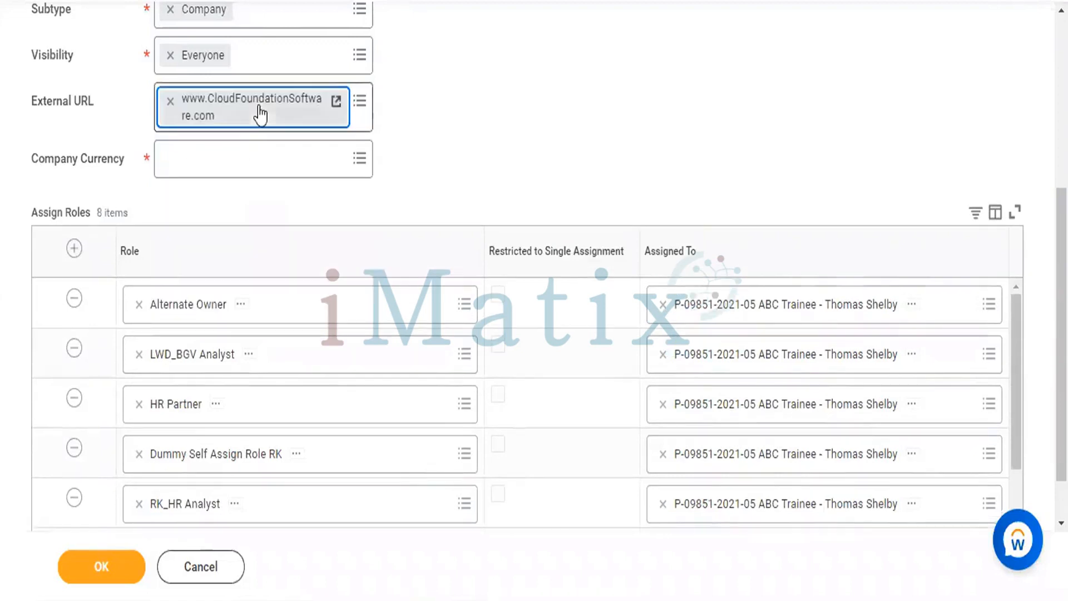
# Set the company currency to INR, chosen from all active currencies.
pyautogui.click(241, 179)
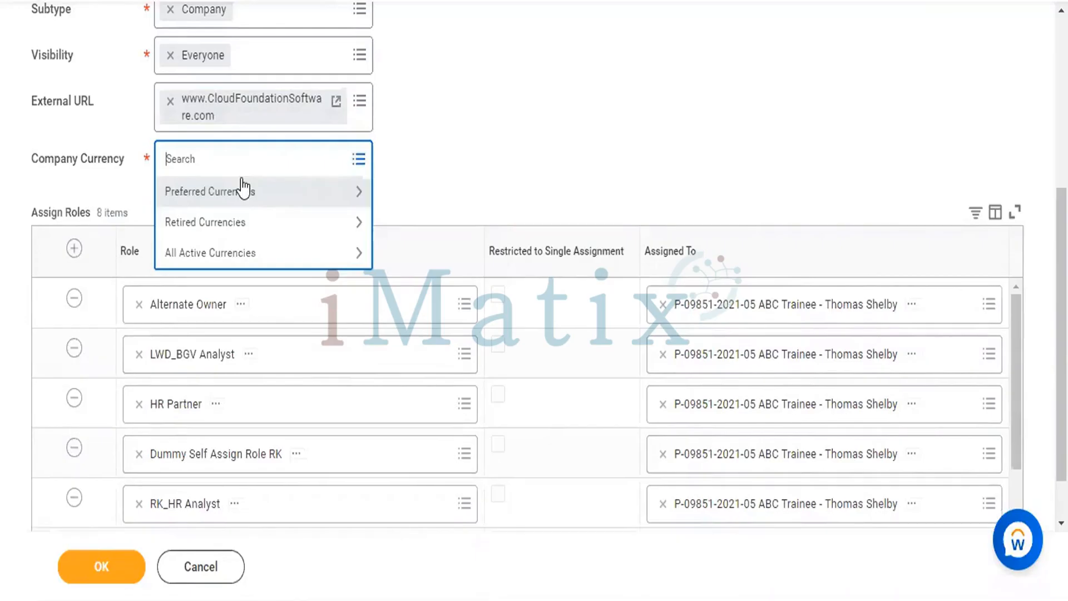
pyautogui.click(286, 251)
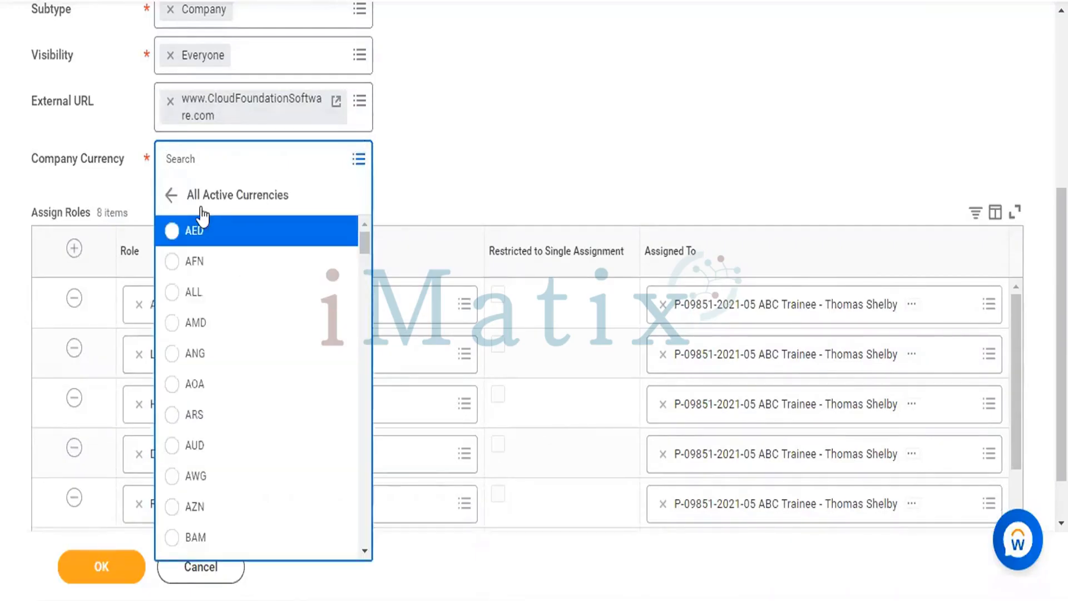
pyautogui.scroll(-15, 202, 215)
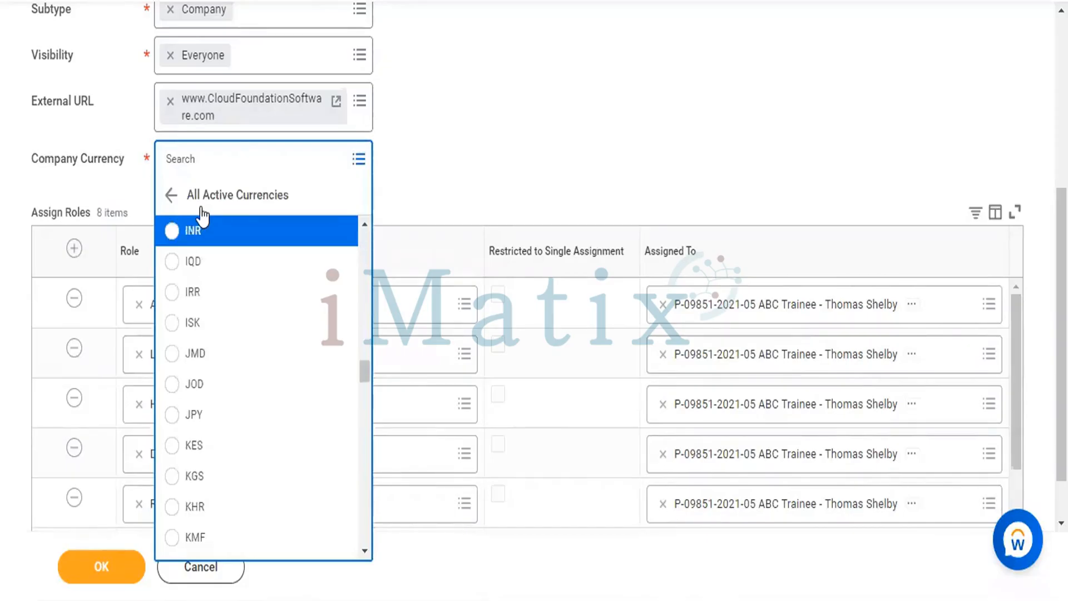
pyautogui.click(201, 212)
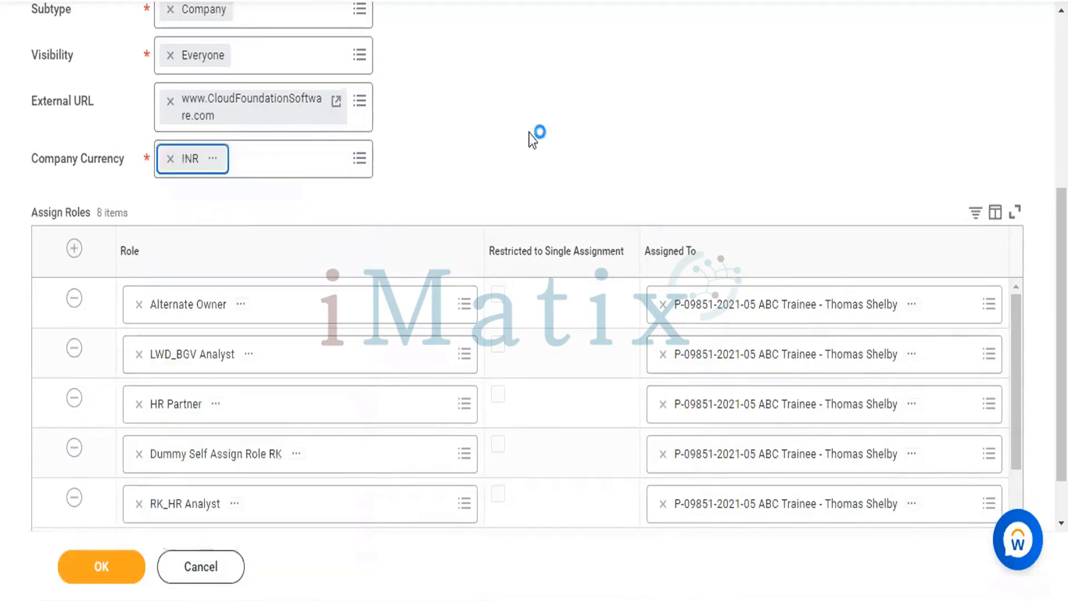
# Check the company's role assignments and confirm the creation of the company.
pyautogui.scroll(-1, 620, 139)
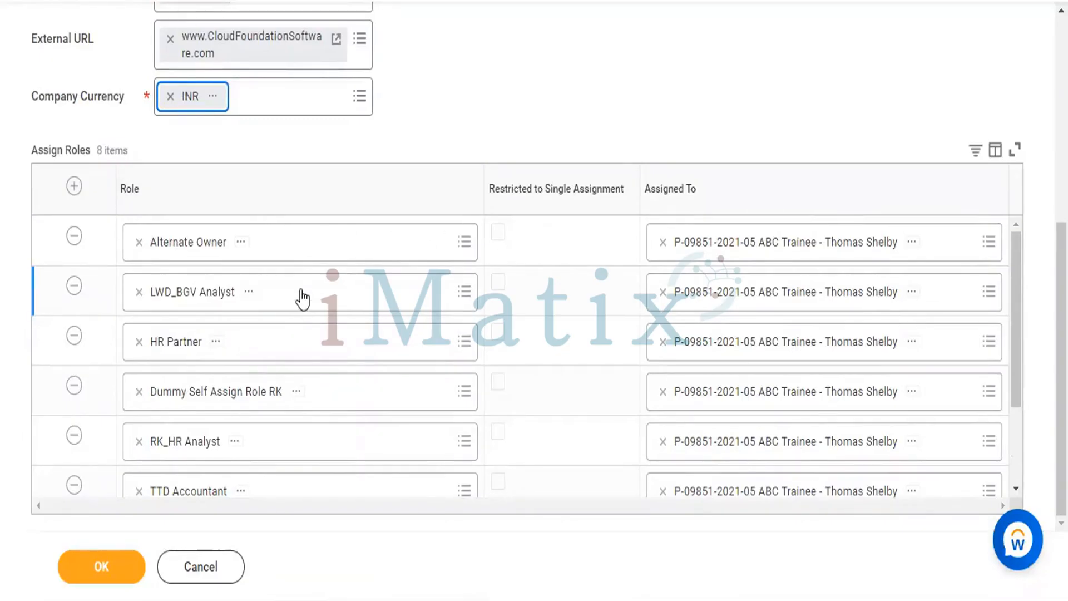
pyautogui.scroll(5, 302, 299)
pyautogui.scroll(-2, 302, 299)
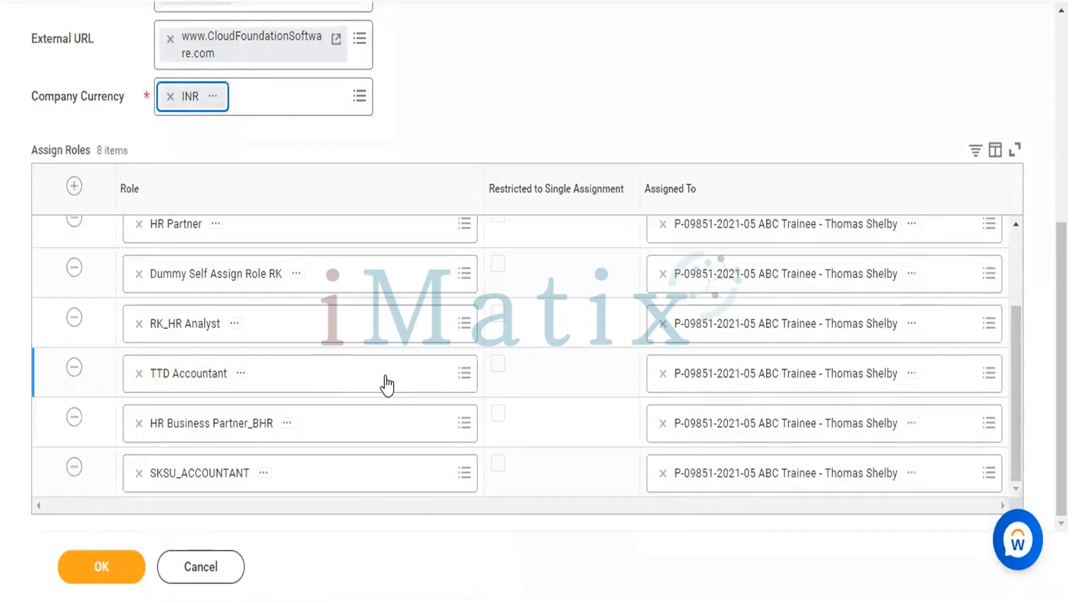
pyautogui.scroll(2, 386, 384)
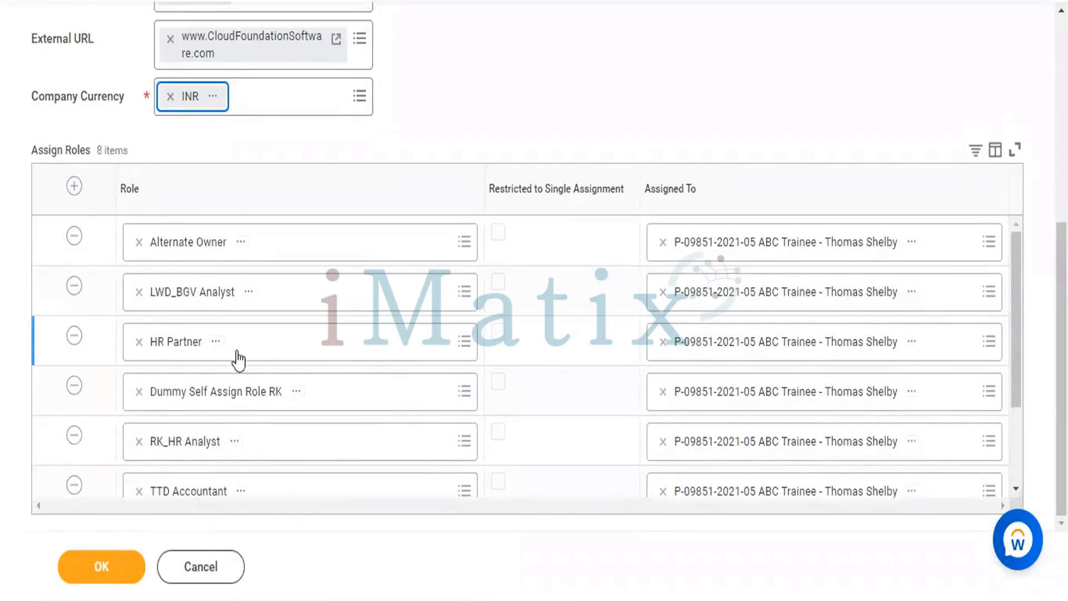
pyautogui.scroll(5, 257, 350)
pyautogui.click(113, 577)
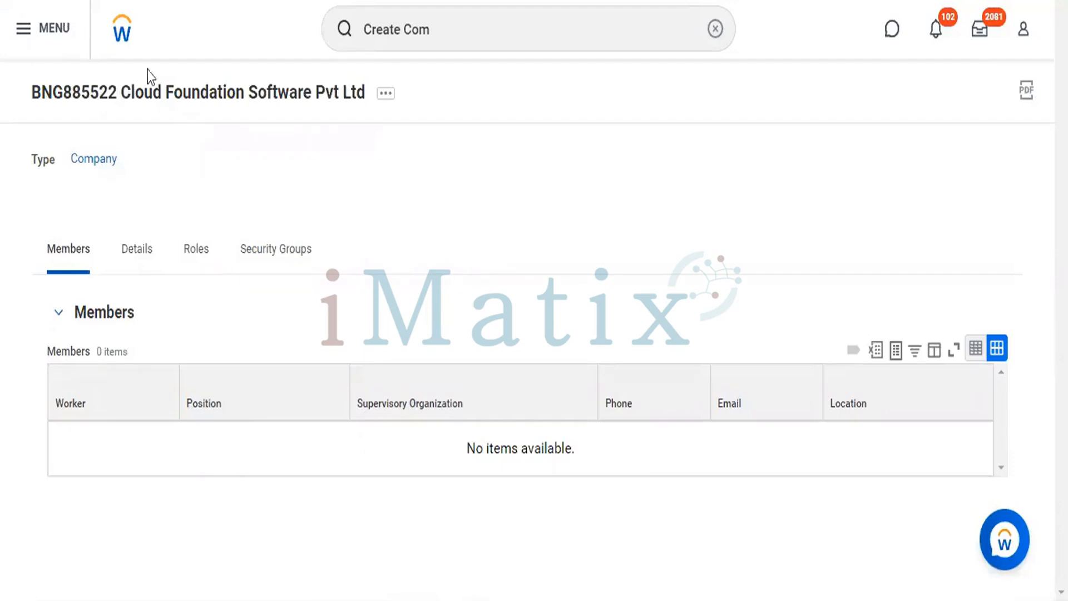
# Return to the home page, search for Cloud fou and open the Cloud Foundation Information Technology supervisory organization.
pyautogui.click(135, 50)
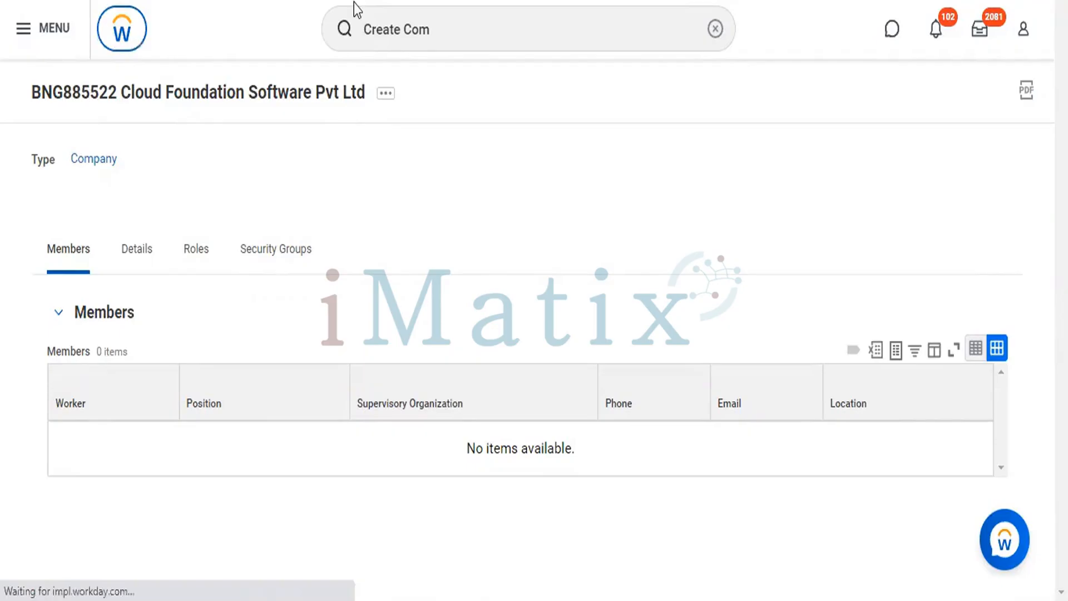
pyautogui.click(459, 38)
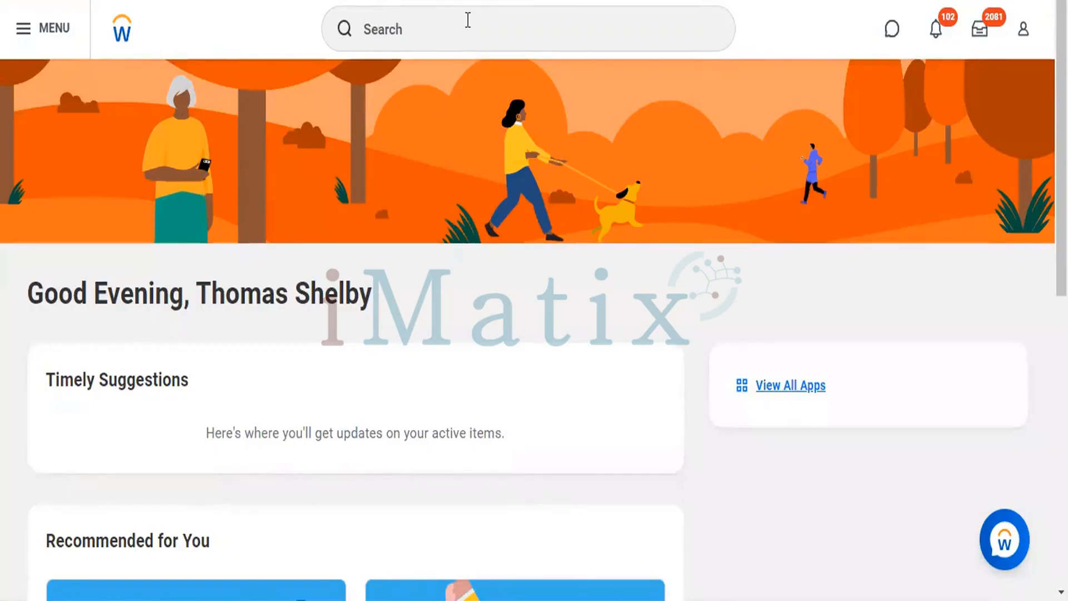
pyautogui.click(468, 20)
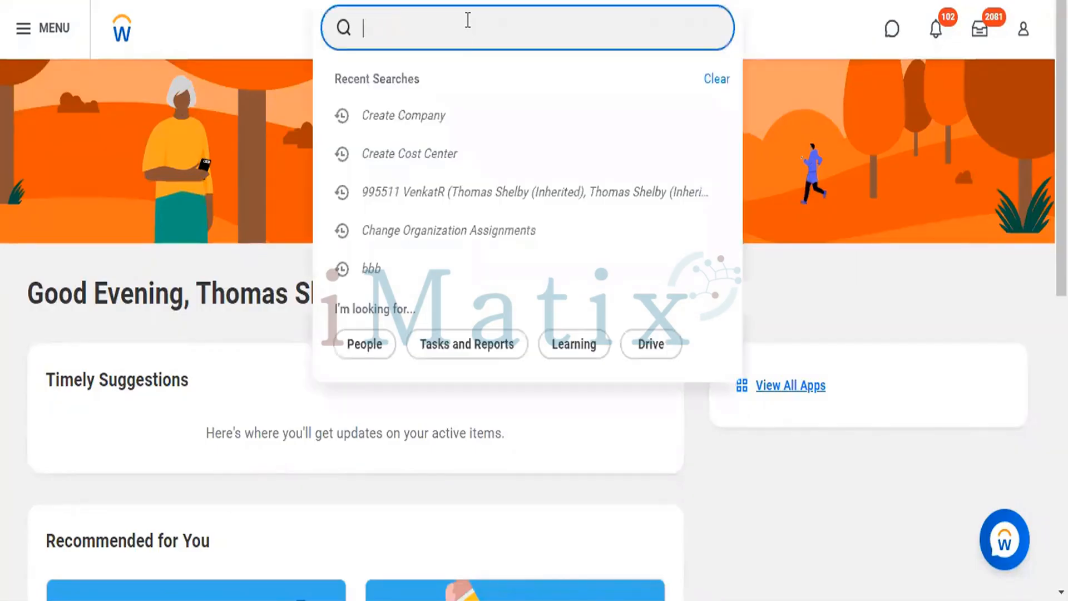
pyautogui.write('Cloud')
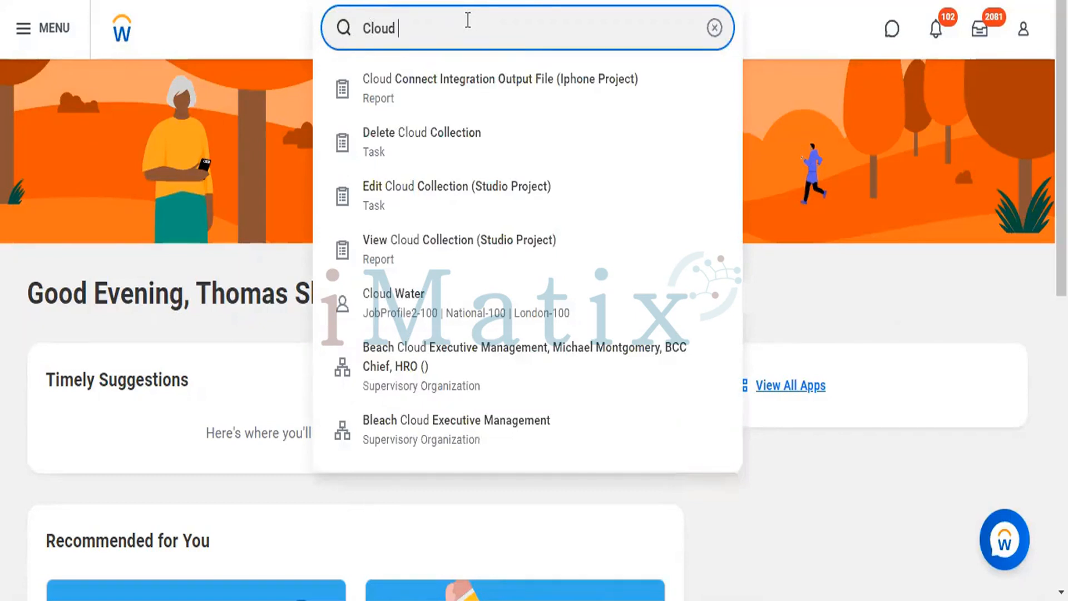
pyautogui.write('fou')
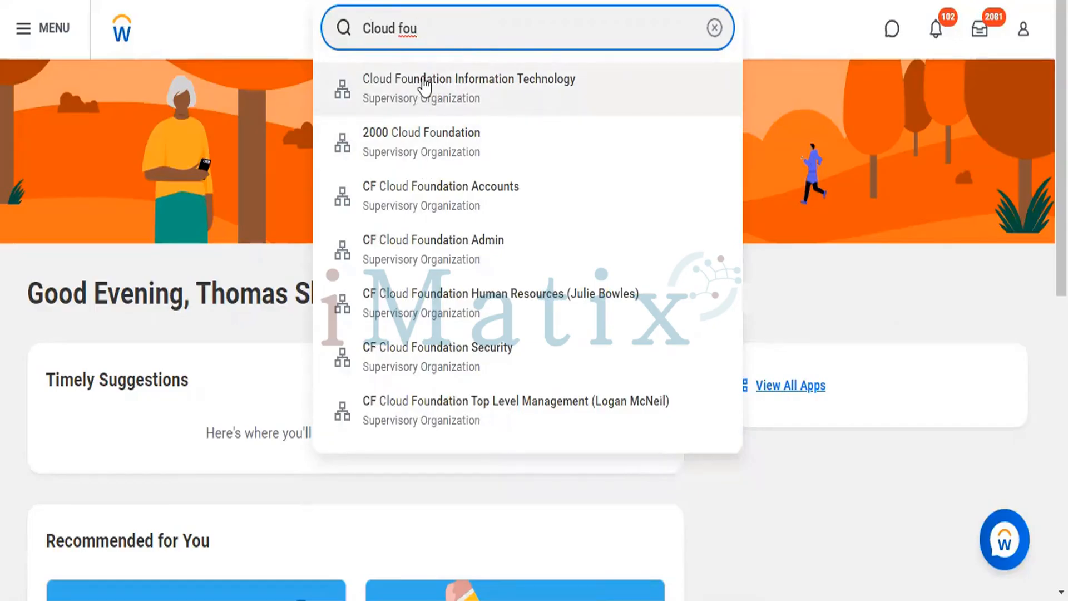
pyautogui.click(423, 86)
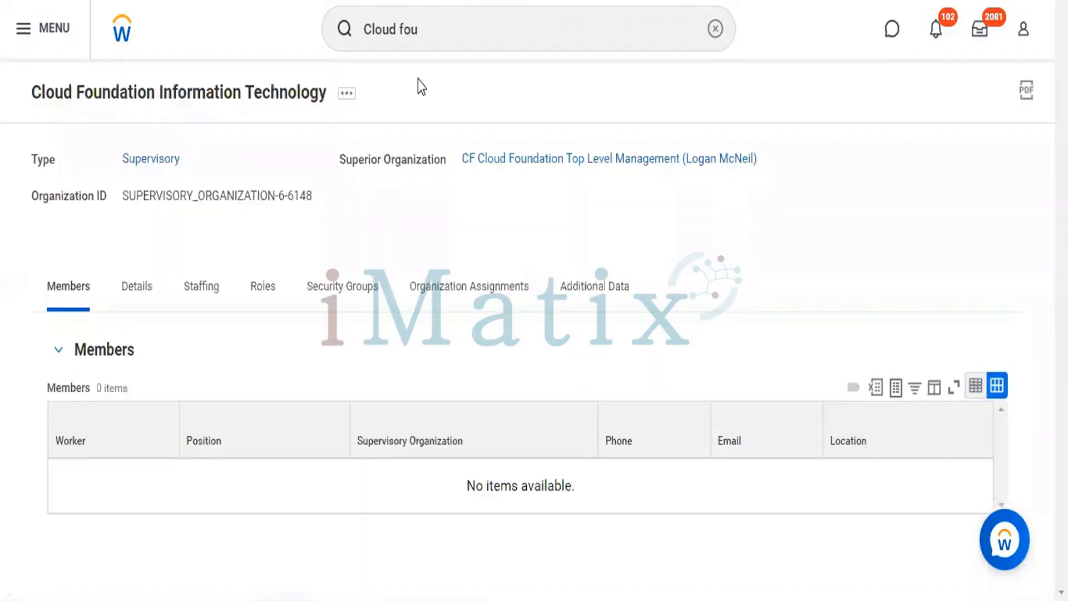
# Start the Assign Superior reorganization action for Cloud Foundation Information Technology, accepting 10/07/2022 as the effective date.
pyautogui.click(347, 95)
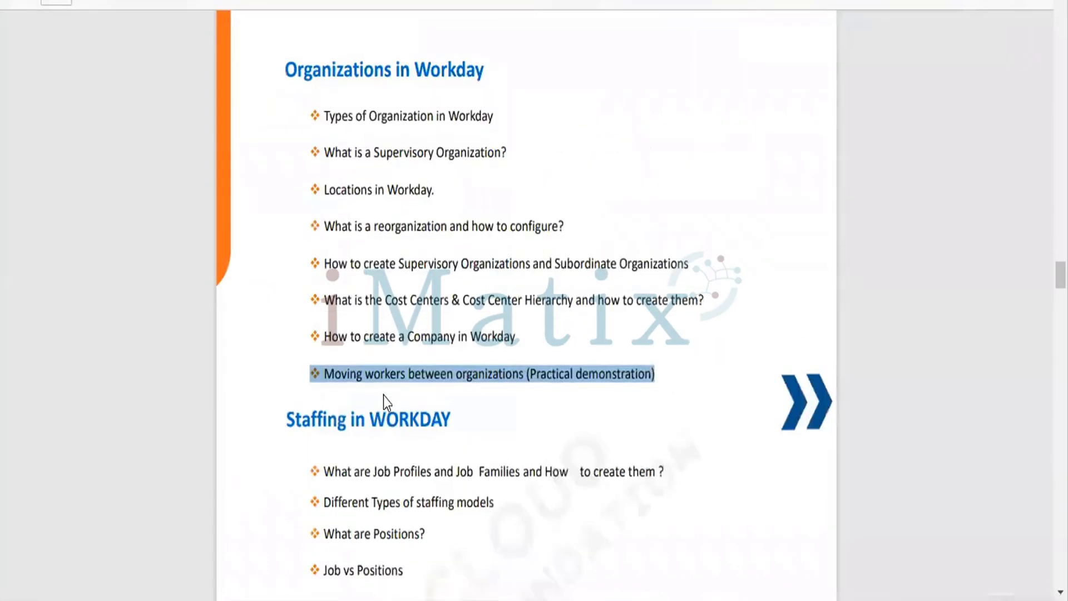
pyautogui.tripleClick(514, 373)
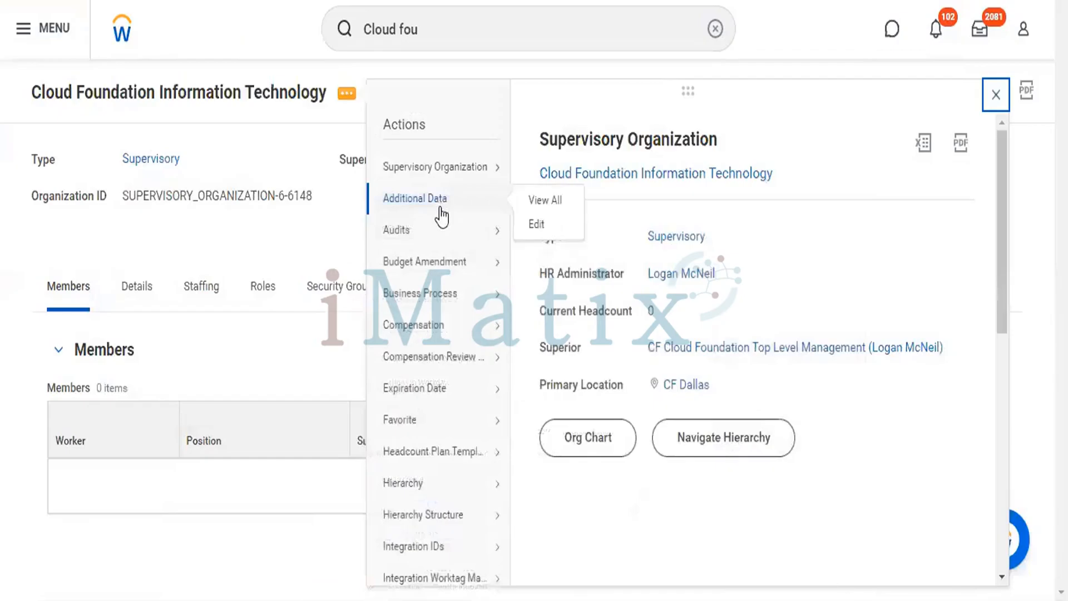
pyautogui.moveTo(449, 291)
pyautogui.scroll(-1, 447, 292)
pyautogui.scroll(-5, 448, 291)
pyautogui.moveTo(439, 353)
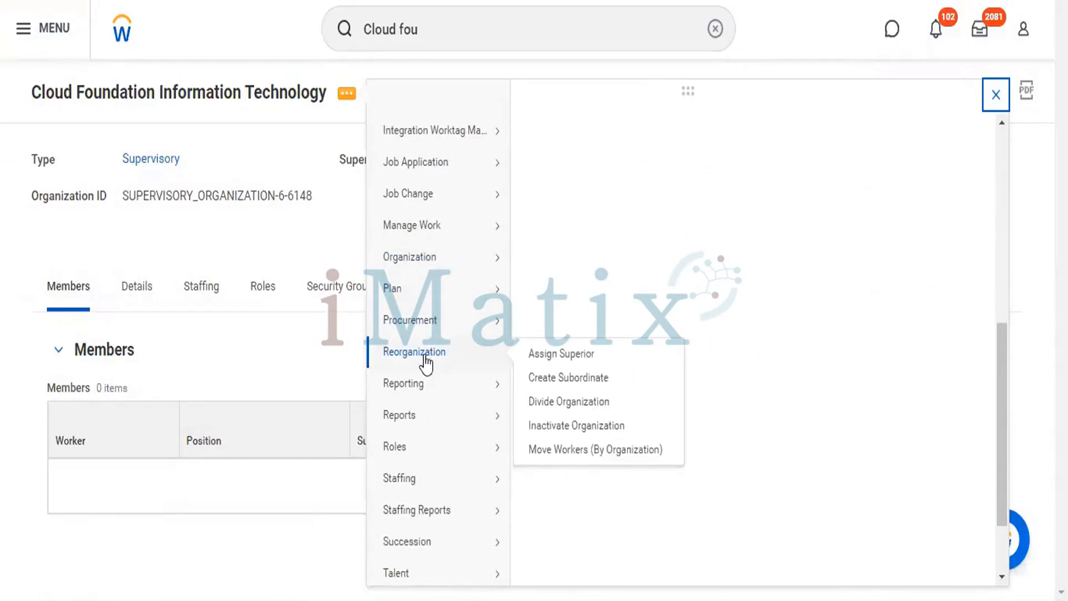
pyautogui.scroll(6, 441, 273)
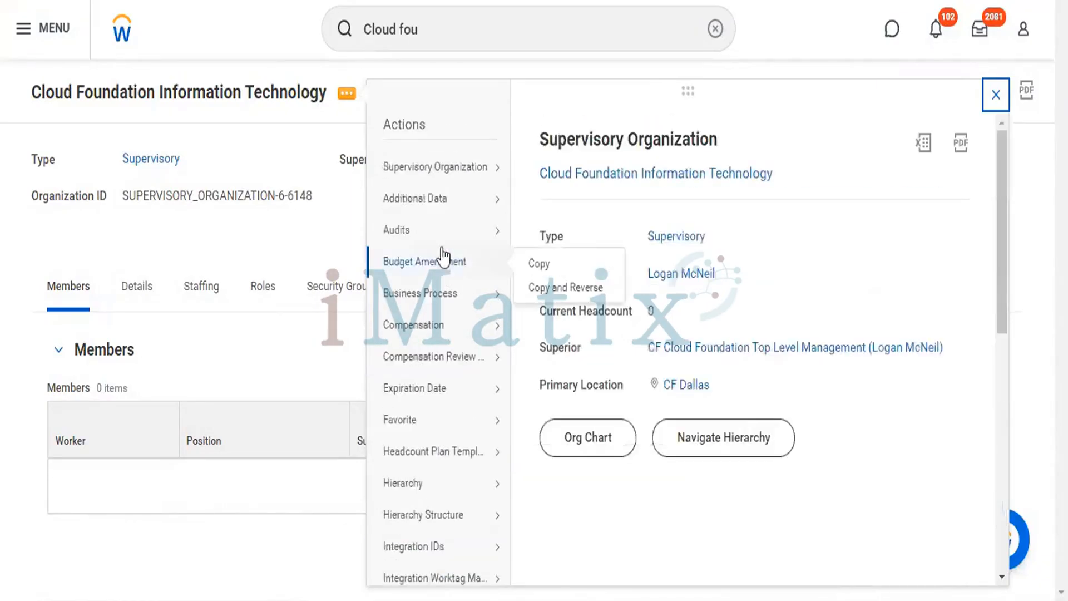
pyautogui.doubleClick(405, 121)
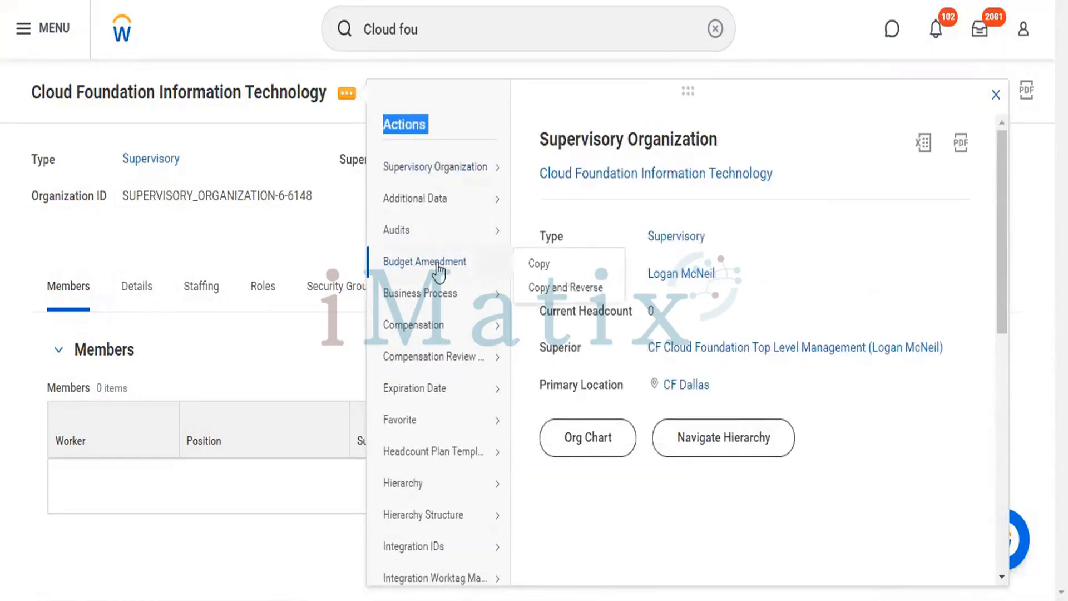
pyautogui.scroll(-6, 436, 267)
pyautogui.moveTo(439, 271)
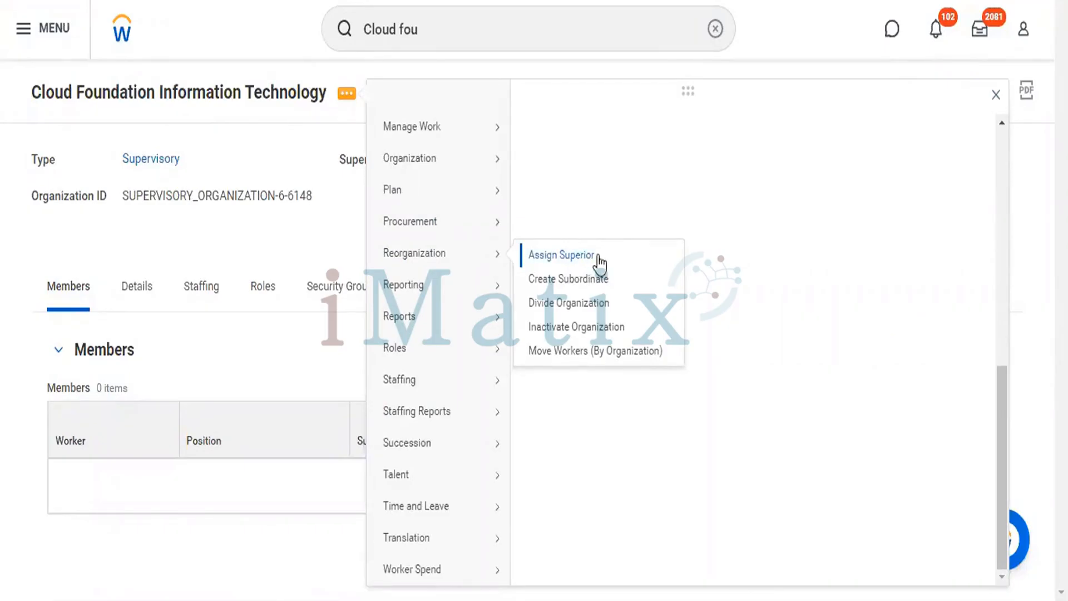
pyautogui.click(597, 256)
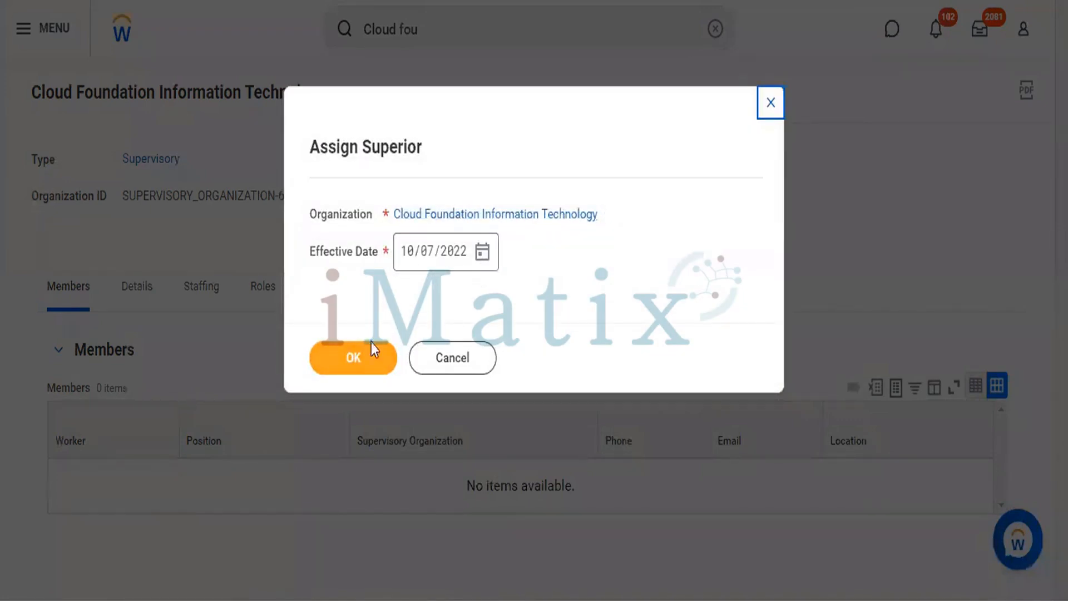
pyautogui.click(365, 358)
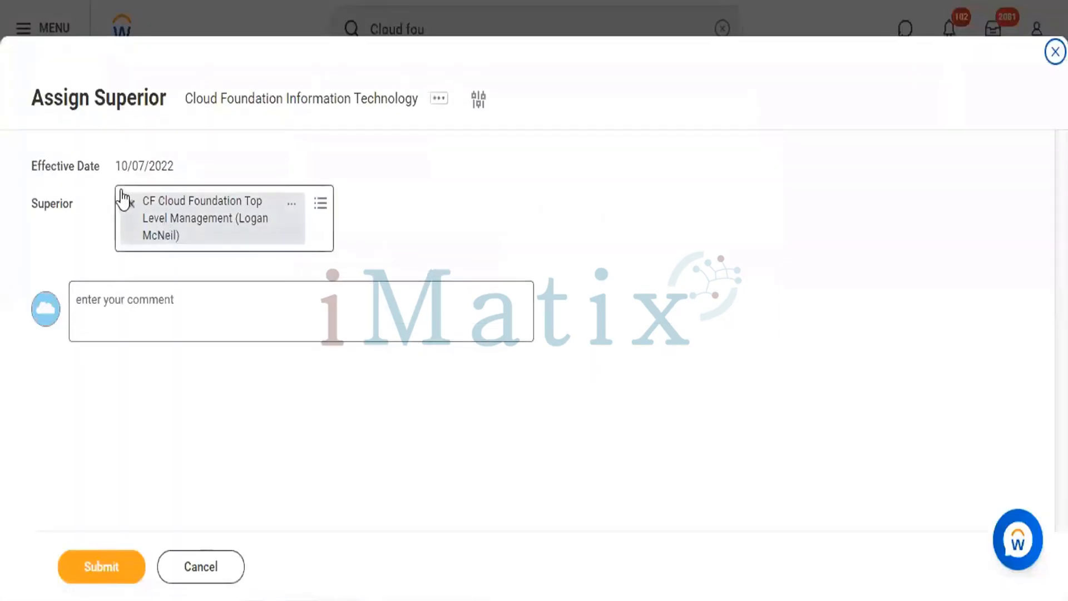
# Replace the current superior with the supervisory organization coded 995511.
pyautogui.click(132, 210)
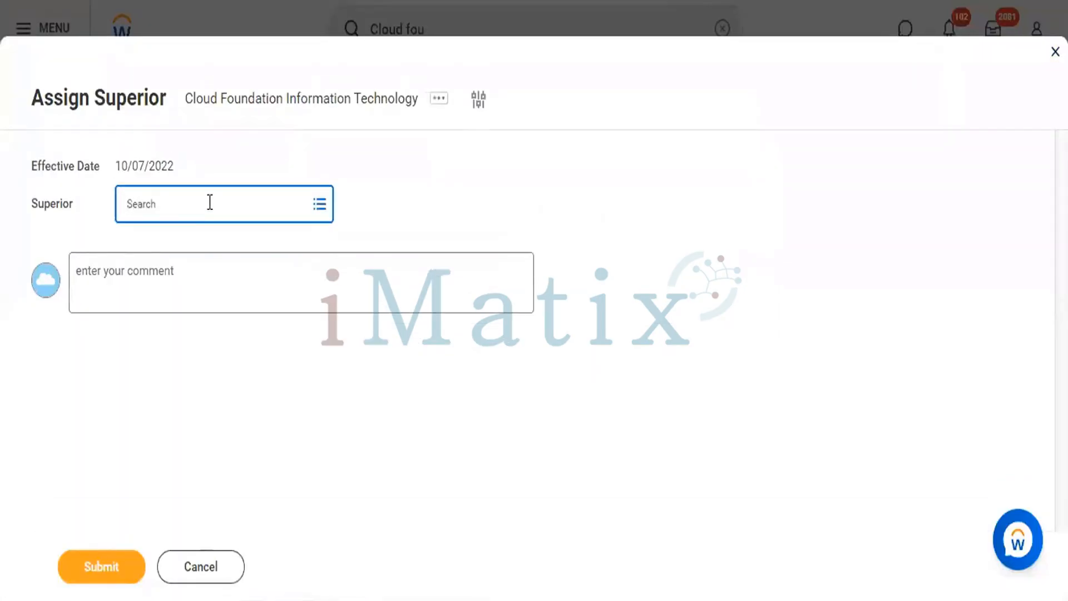
pyautogui.click(210, 202)
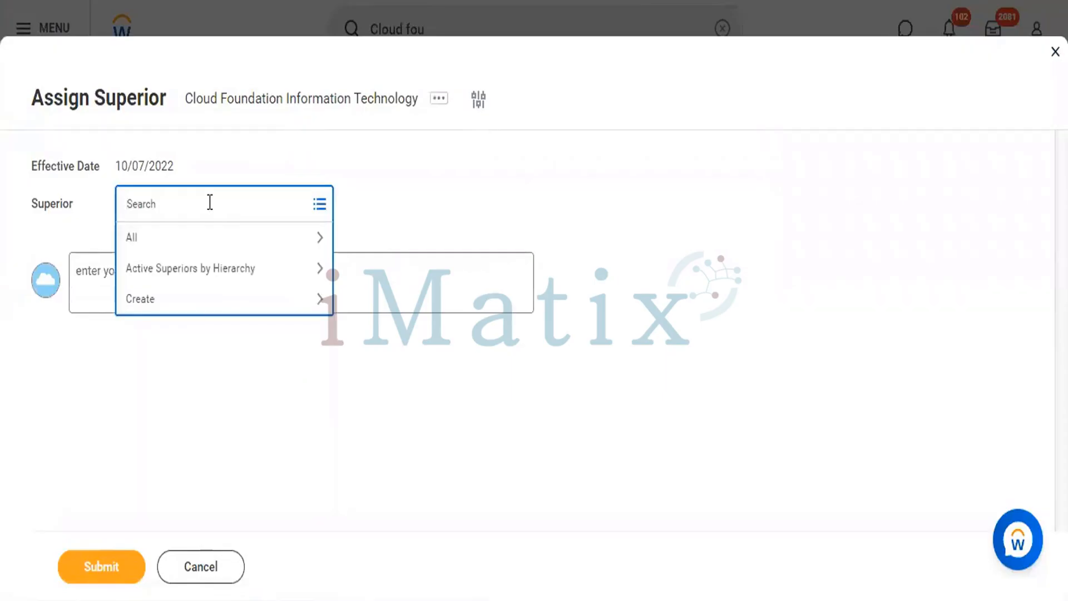
pyautogui.write('venkat')
pyautogui.press('Return')
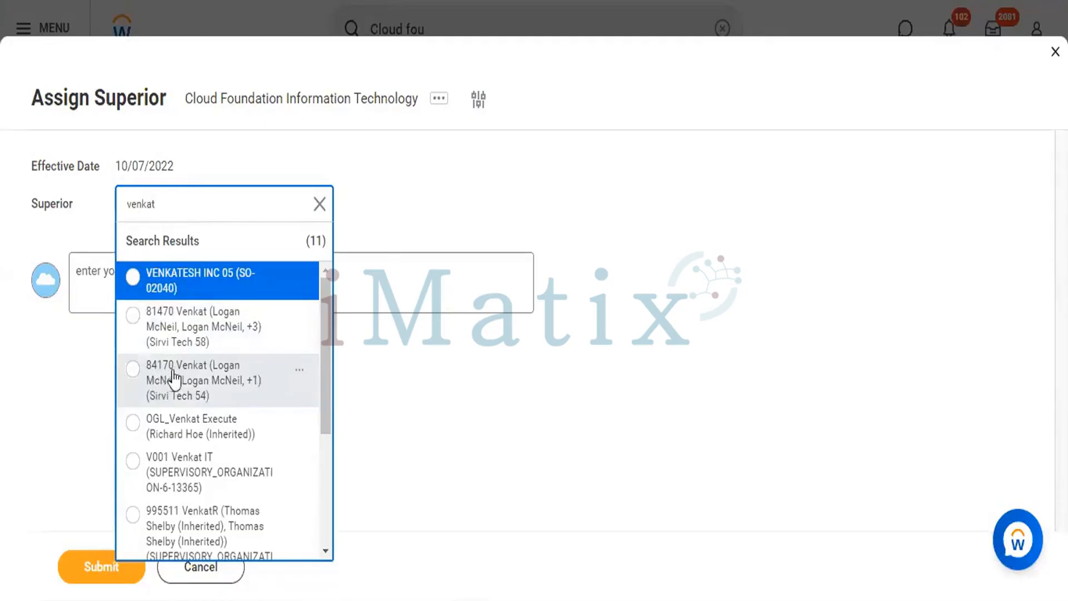
pyautogui.scroll(-3, 184, 373)
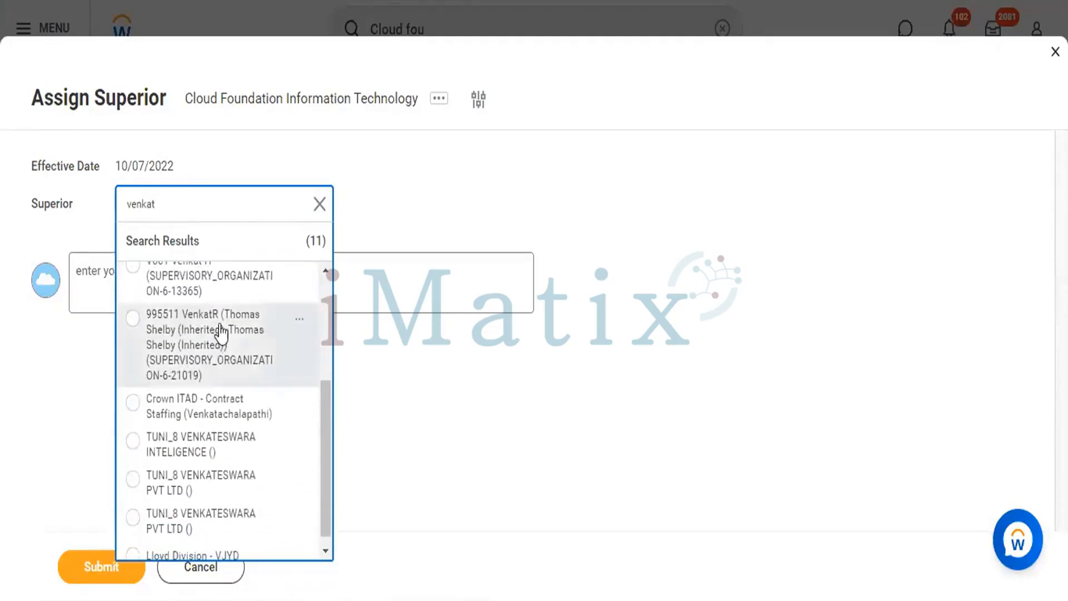
pyautogui.click(134, 321)
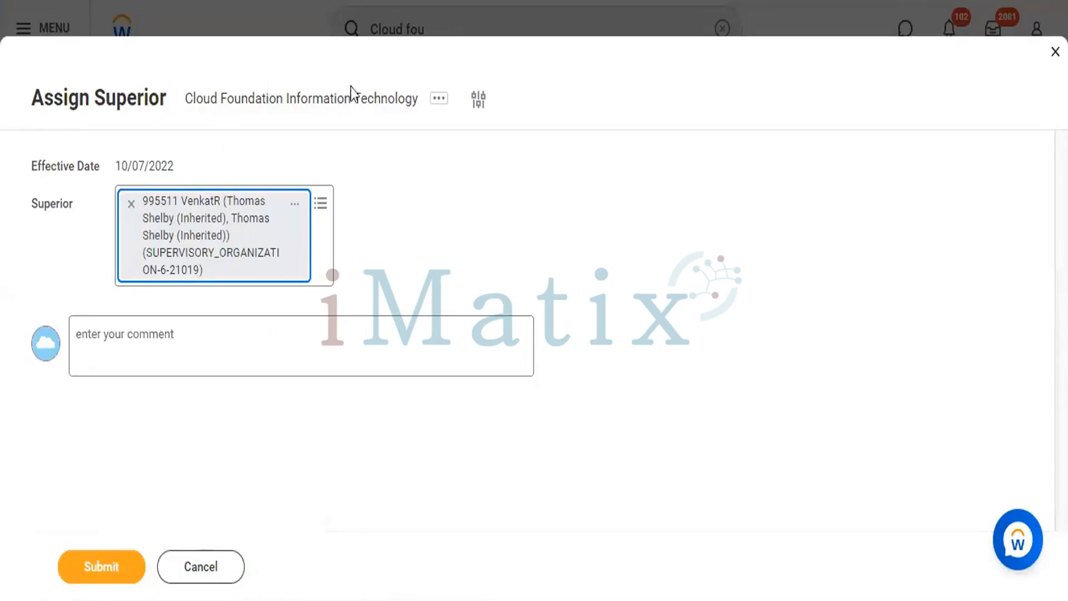
# Add the comment "Body of the email" to the superior assignment and submit it.
pyautogui.doubleClick(367, 95)
pyautogui.tripleClick(367, 95)
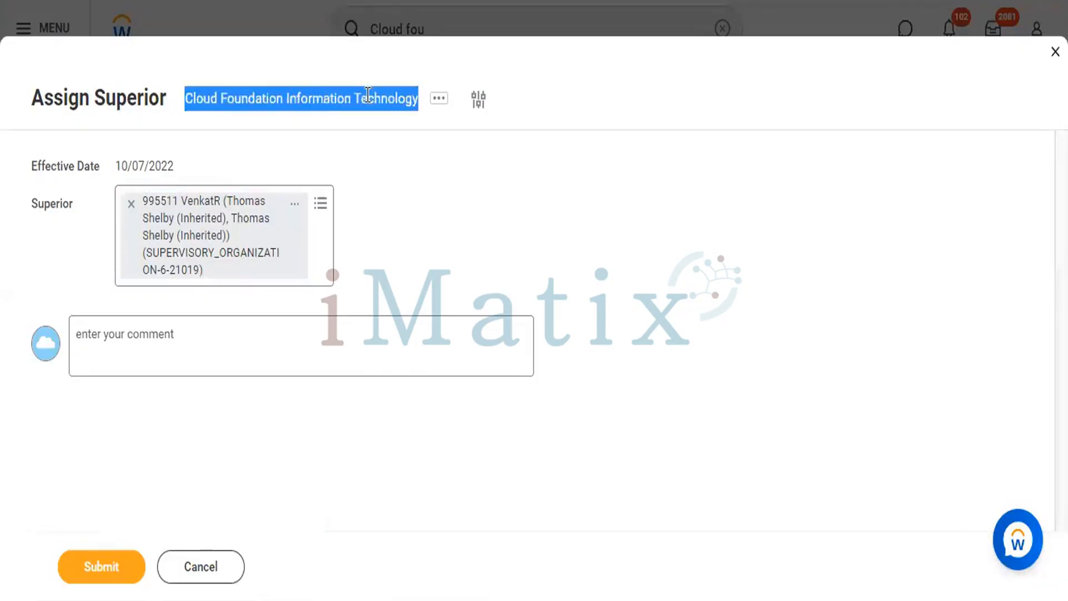
pyautogui.click(220, 340)
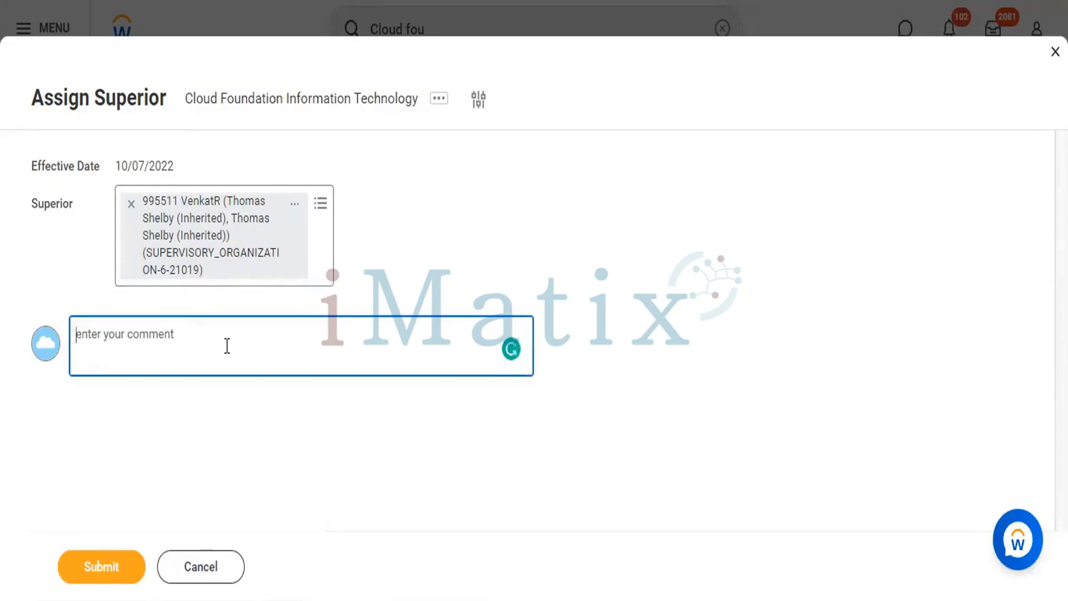
pyautogui.write('Body if t')
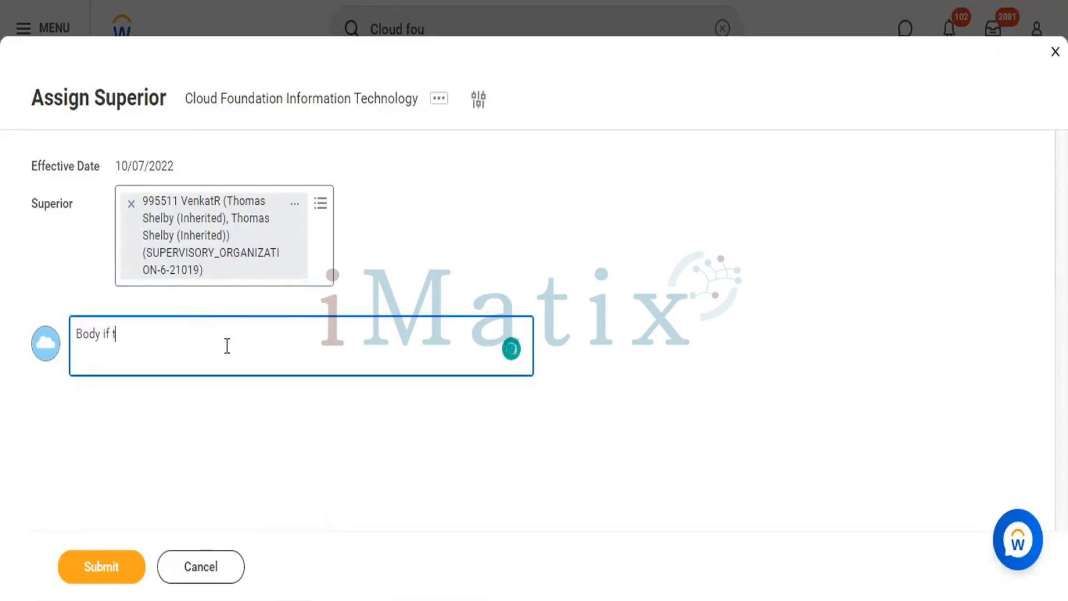
pyautogui.press('BackSpace')
pyautogui.write('of the email')
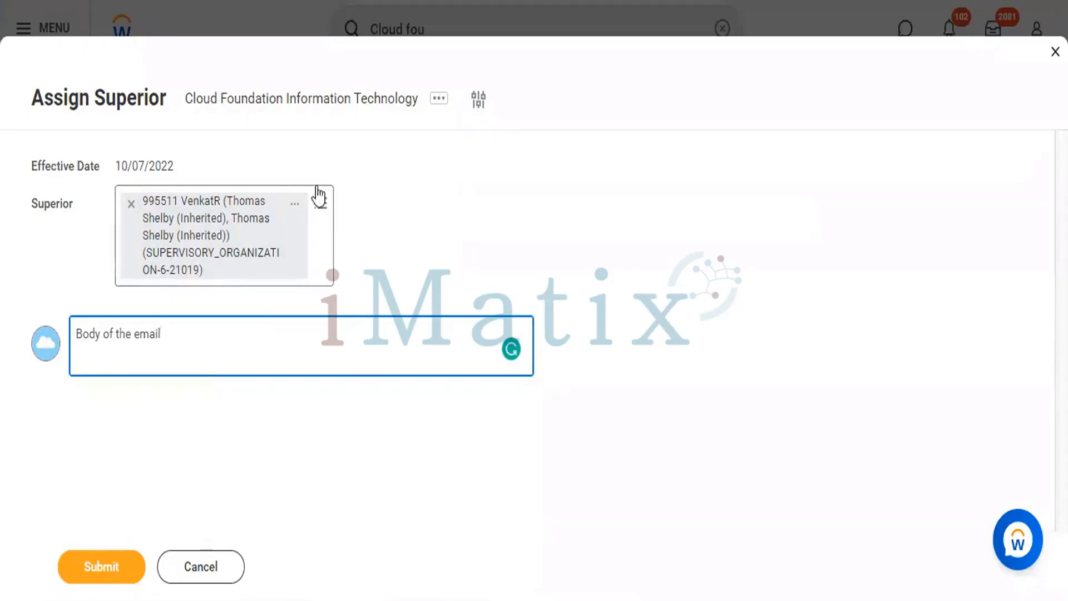
pyautogui.click(108, 573)
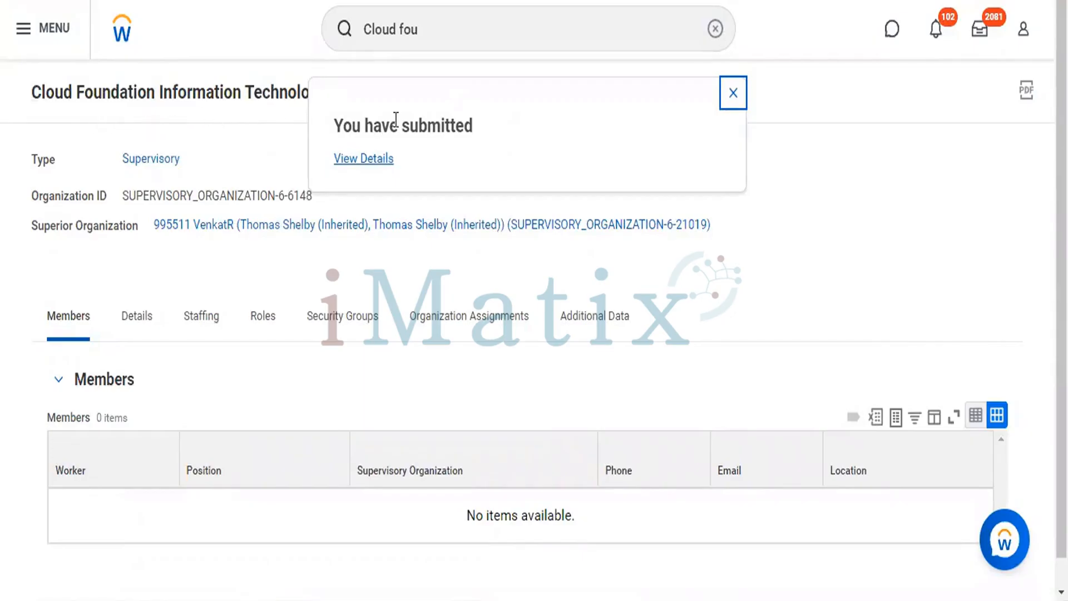
# View the submitted superior assignment and examine its details and process section.
pyautogui.click(360, 161)
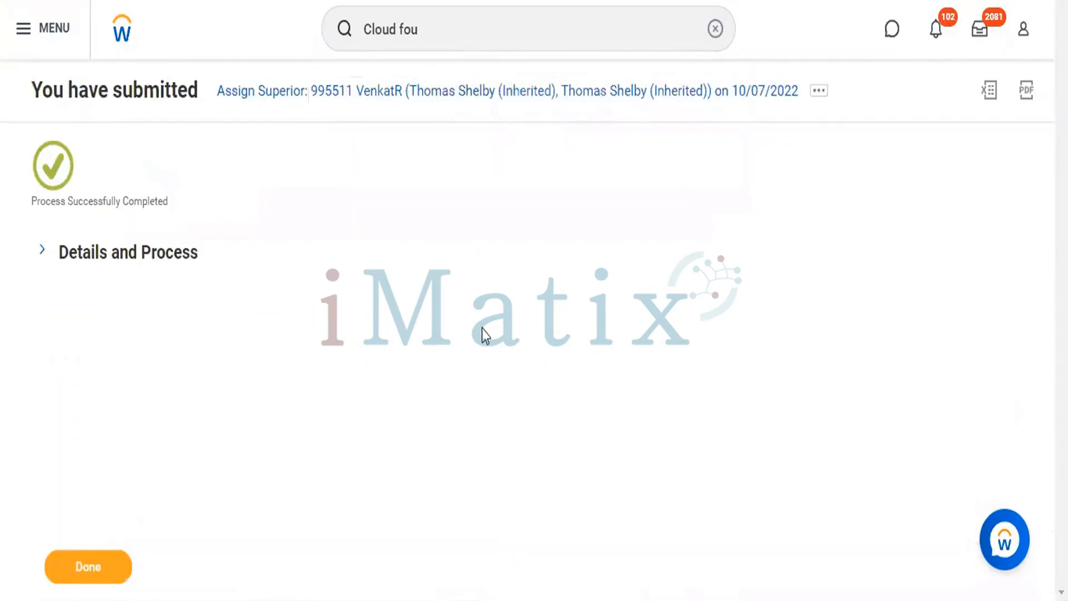
pyautogui.tripleClick(105, 201)
pyautogui.click(99, 264)
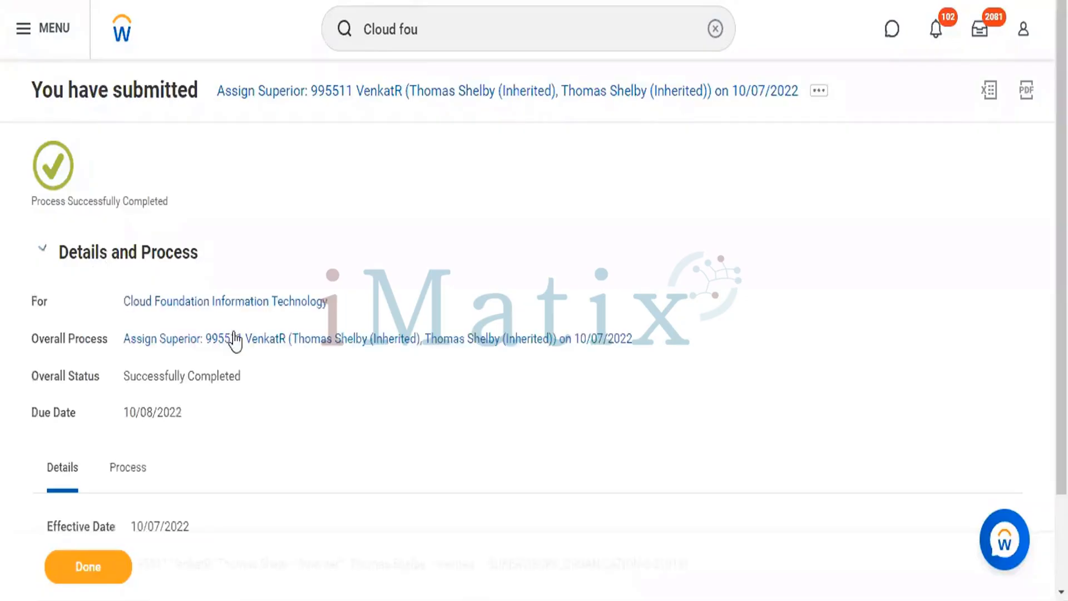
pyautogui.scroll(-2, 360, 372)
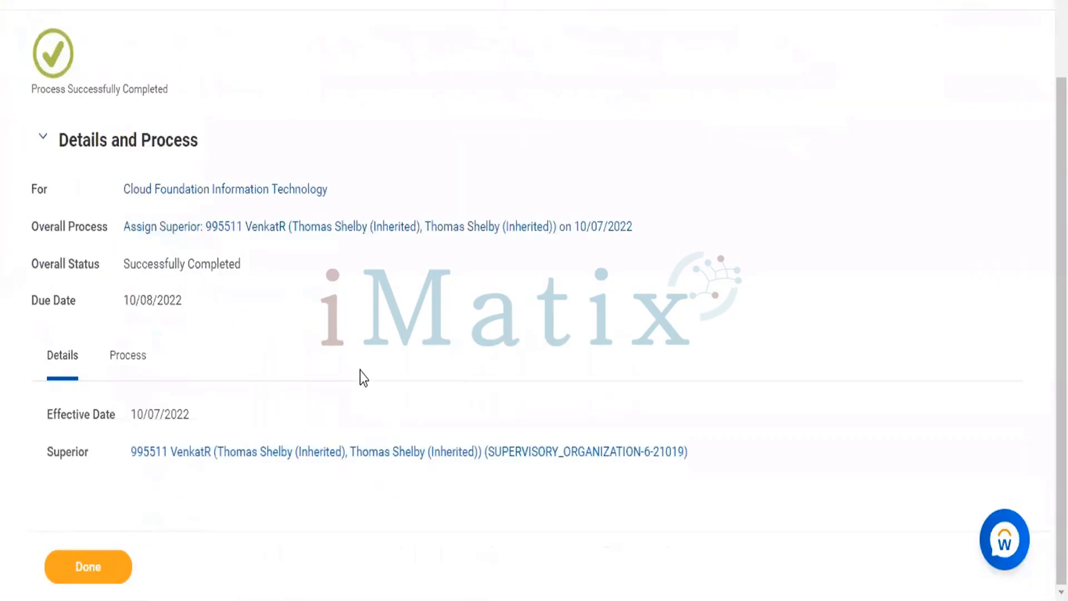
pyautogui.scroll(2, 359, 372)
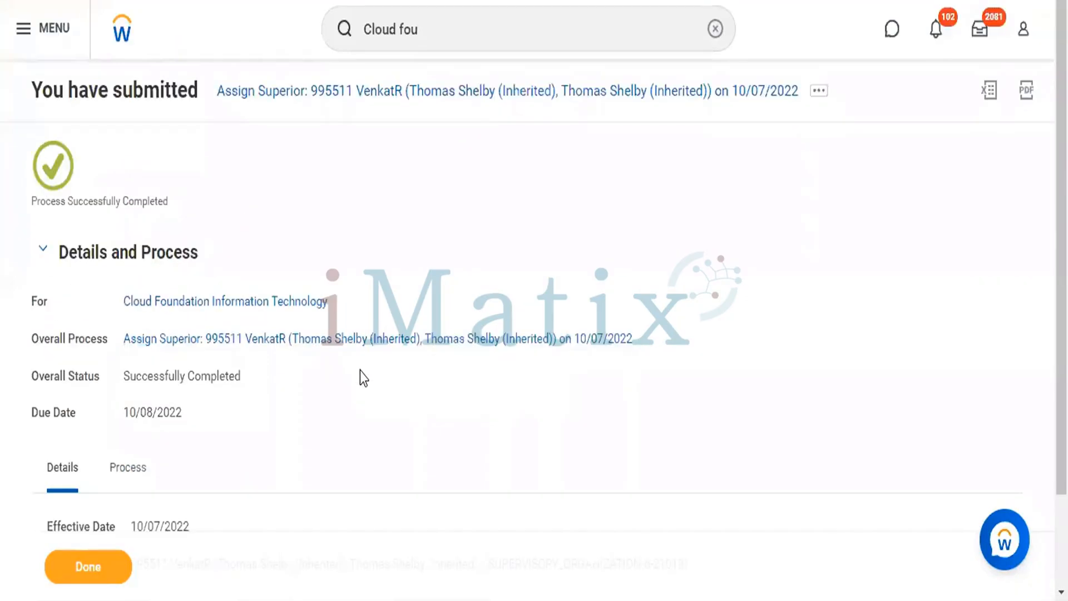